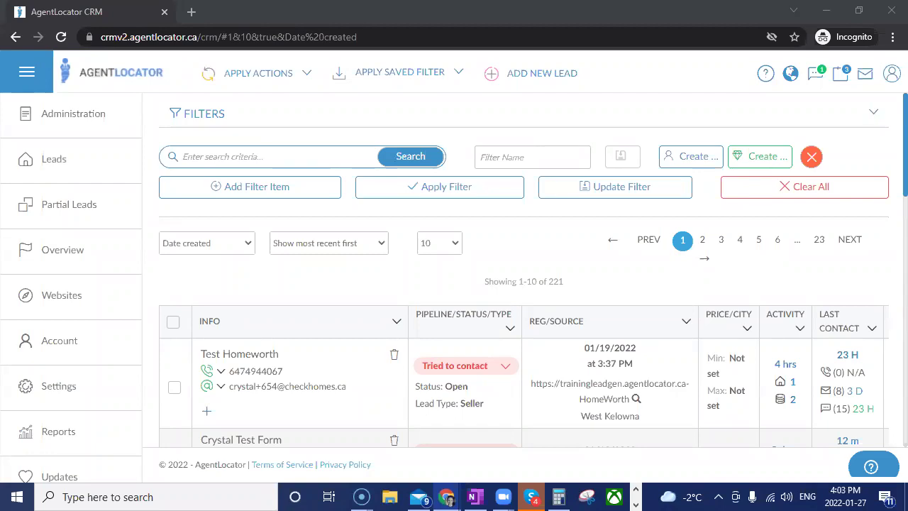
# Step: Search Google for "homes for sale in Brampton" in a separate tab, look through the first results page, and close it
pyautogui.click(188, 12)
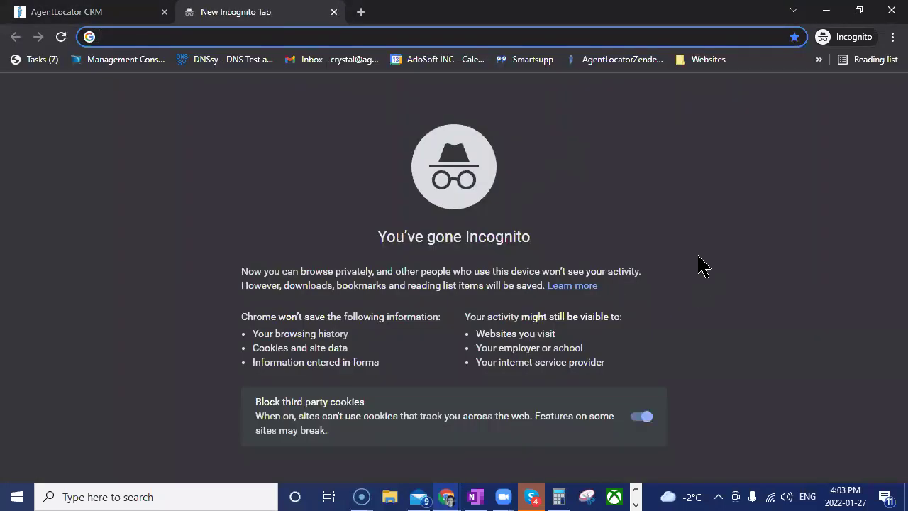
pyautogui.write('h')
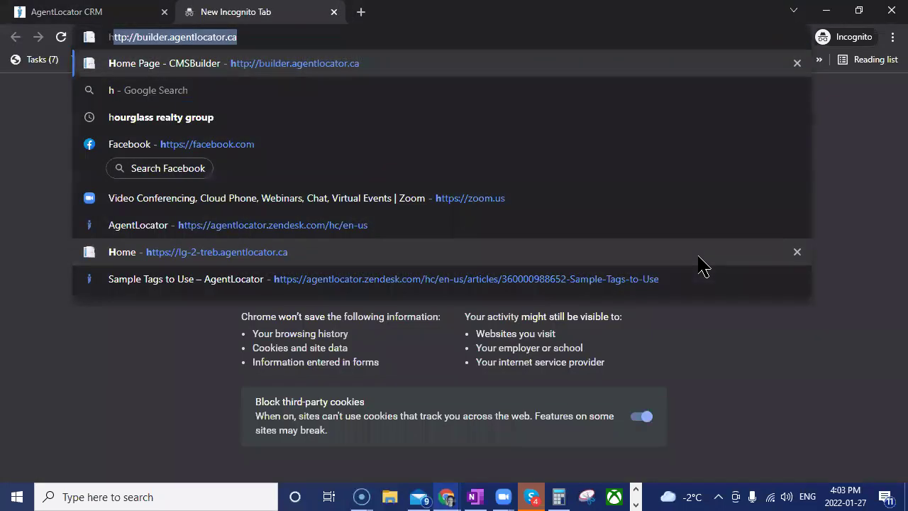
pyautogui.write('omes for sale in')
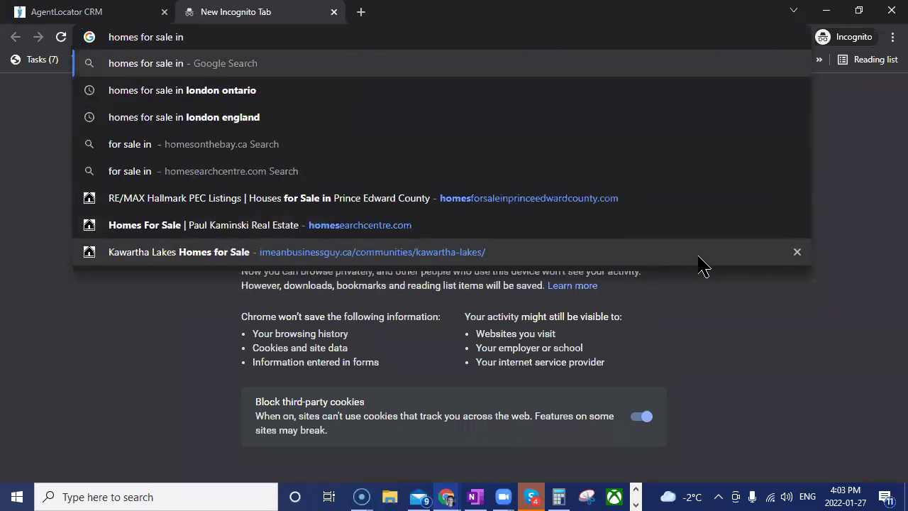
pyautogui.write(' Brampton')
pyautogui.press('Return')
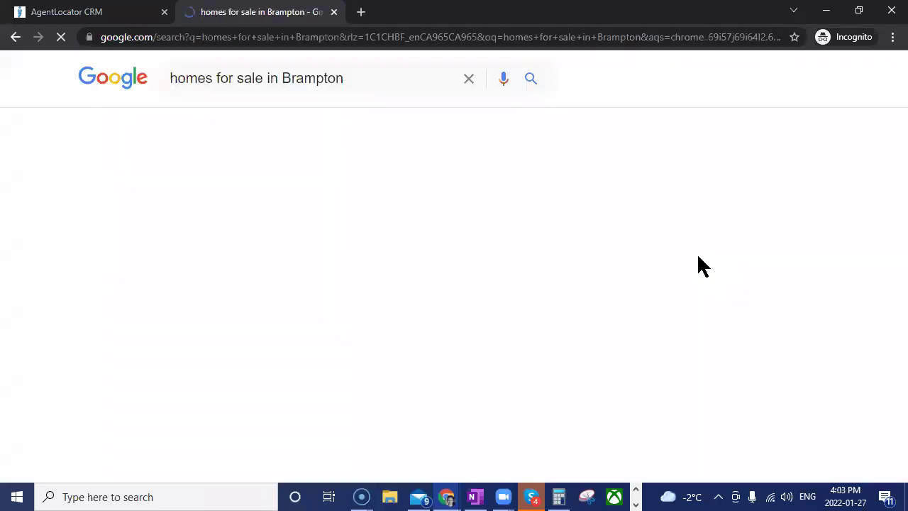
pyautogui.scroll(-2, 511, 199)
pyautogui.scroll(-9, 552, 420)
pyautogui.scroll(-10, 676, 309)
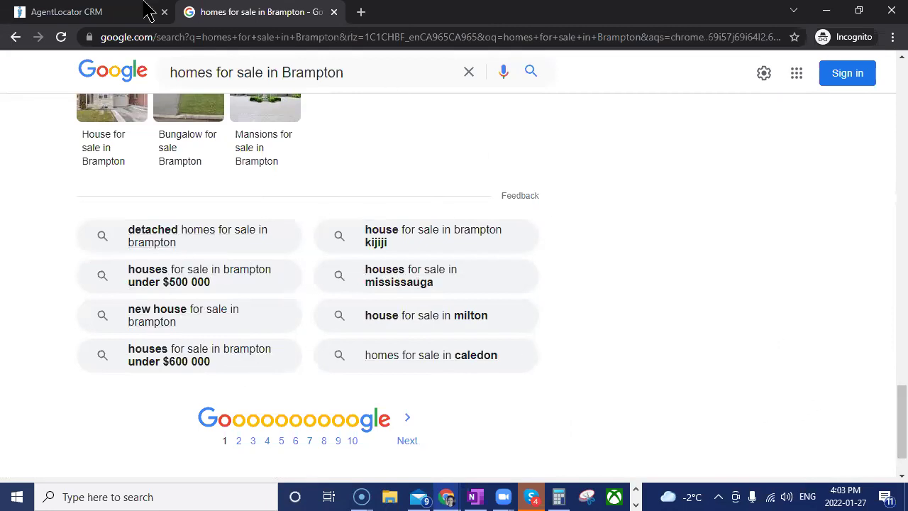
pyautogui.click(335, 11)
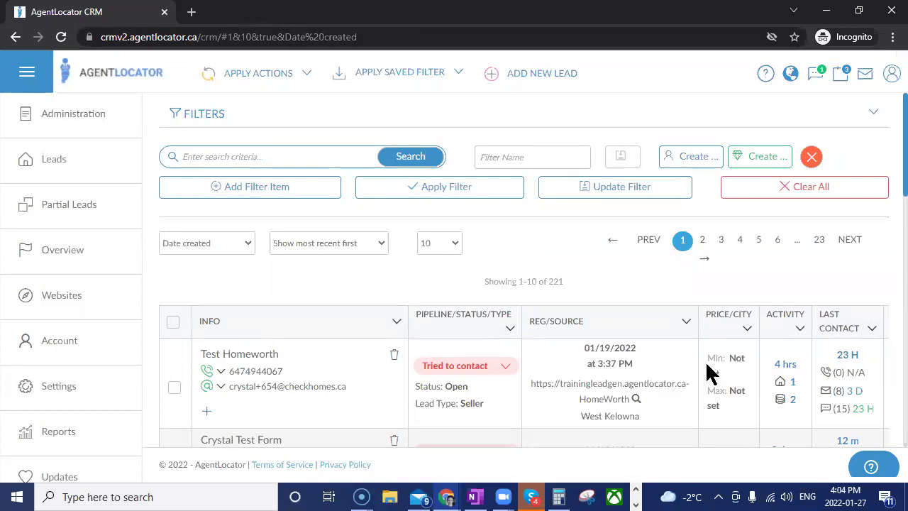
# Step: Open the trainingleadgen.agentlocator.ca website from the first lead's source, look over its home page, and run an unfiltered listing search
pyautogui.moveTo(530, 383); pyautogui.dragTo(686, 384)
pyautogui.rightClick(685, 384)
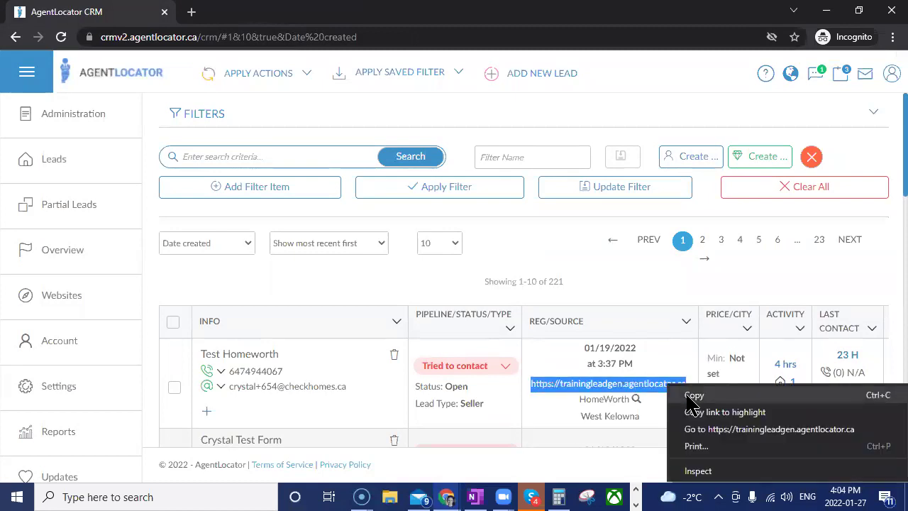
pyautogui.click(691, 429)
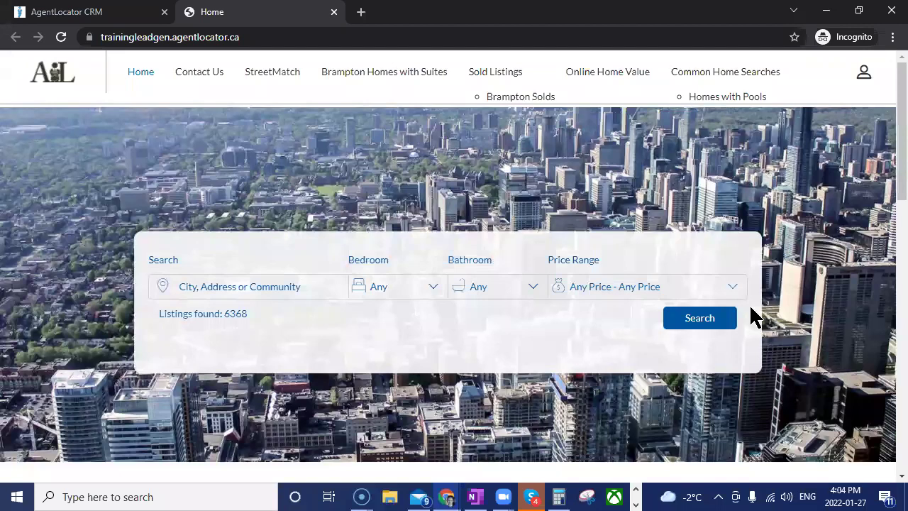
pyautogui.scroll(-6, 752, 317)
pyautogui.scroll(3, 745, 320)
pyautogui.scroll(3, 745, 319)
pyautogui.click(686, 325)
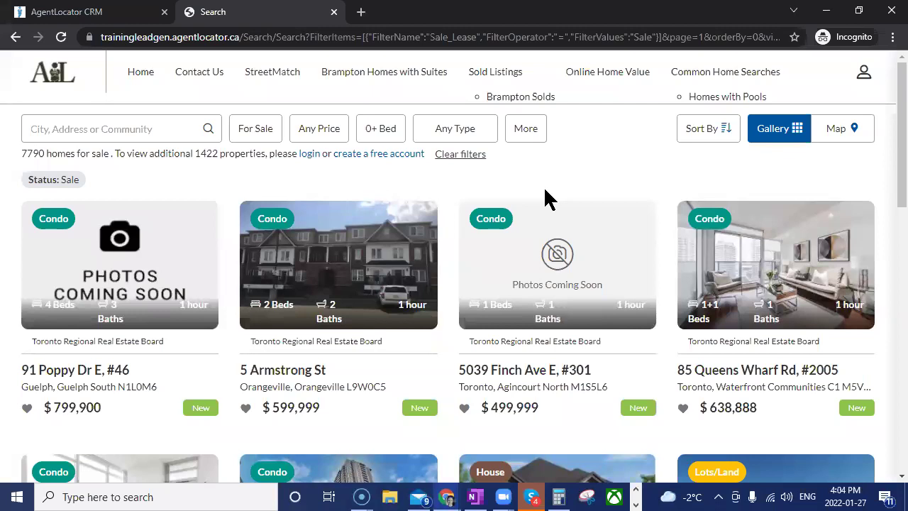
# Step: Go from the CRM to the Site Manager, choose the trainingleadgen website, and open its Page Builder
pyautogui.click(95, 10)
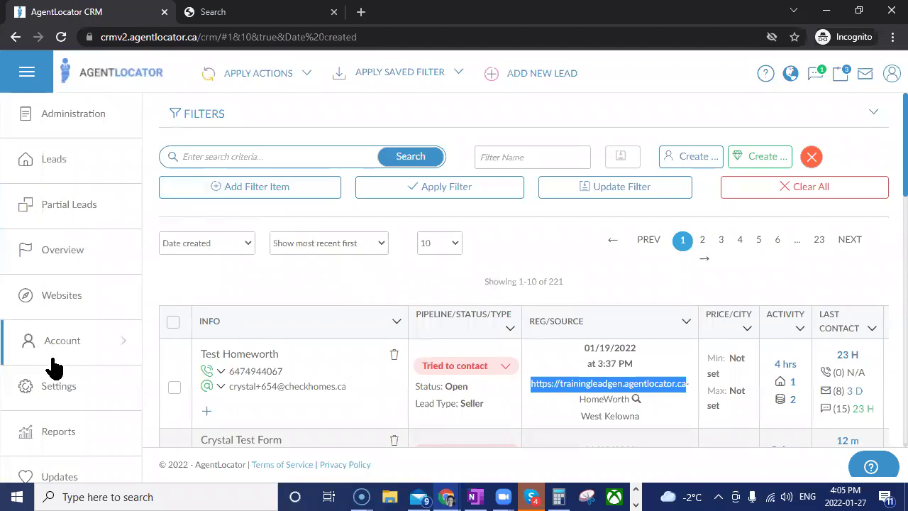
pyautogui.moveTo(57, 303)
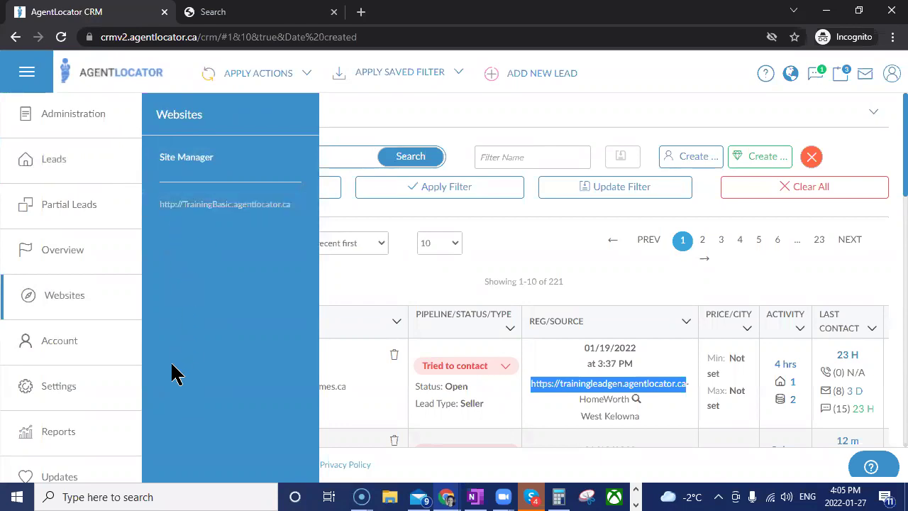
pyautogui.click(184, 159)
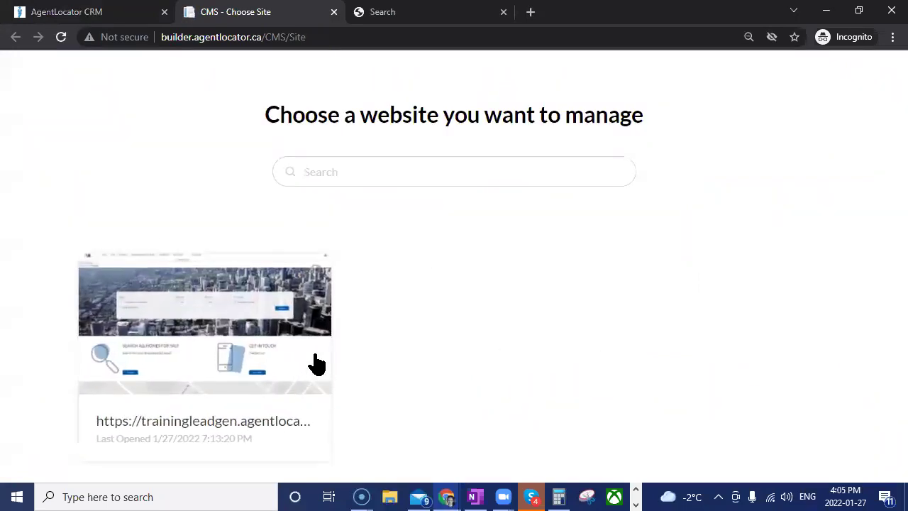
pyautogui.click(227, 334)
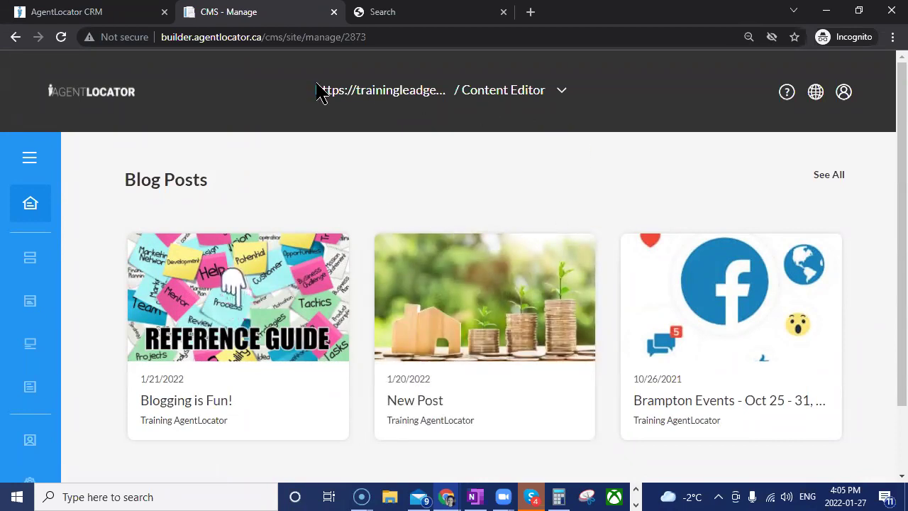
pyautogui.moveTo(24, 274)
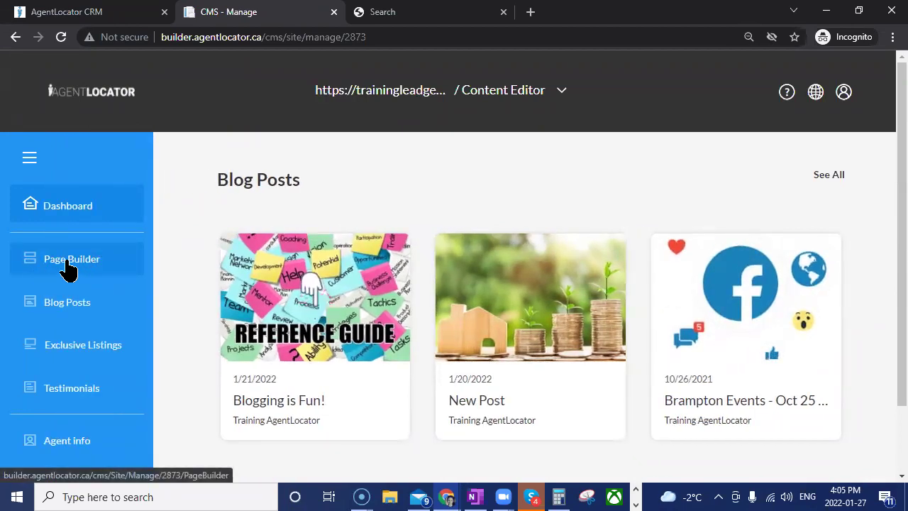
pyautogui.click(70, 267)
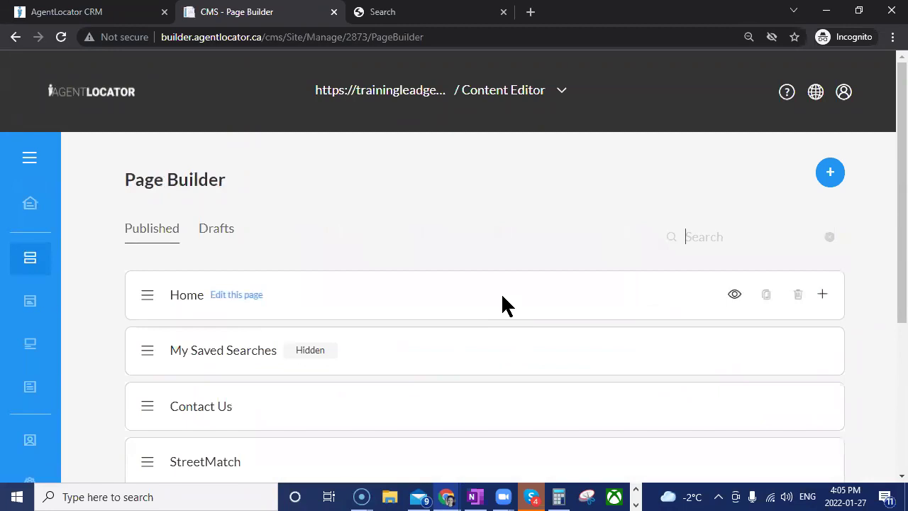
# Step: Delete the Homes with Pools subpage under the Common Home Searches page
pyautogui.scroll(-4, 503, 298)
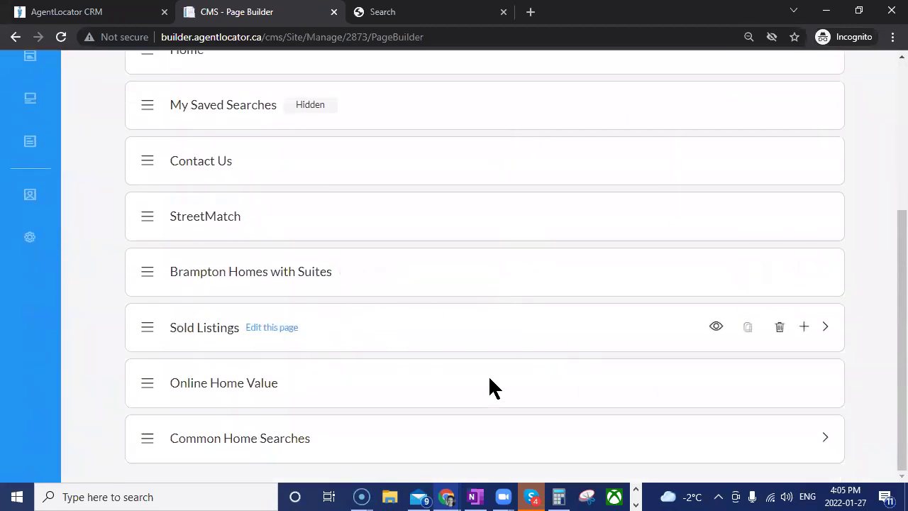
pyautogui.click(778, 440)
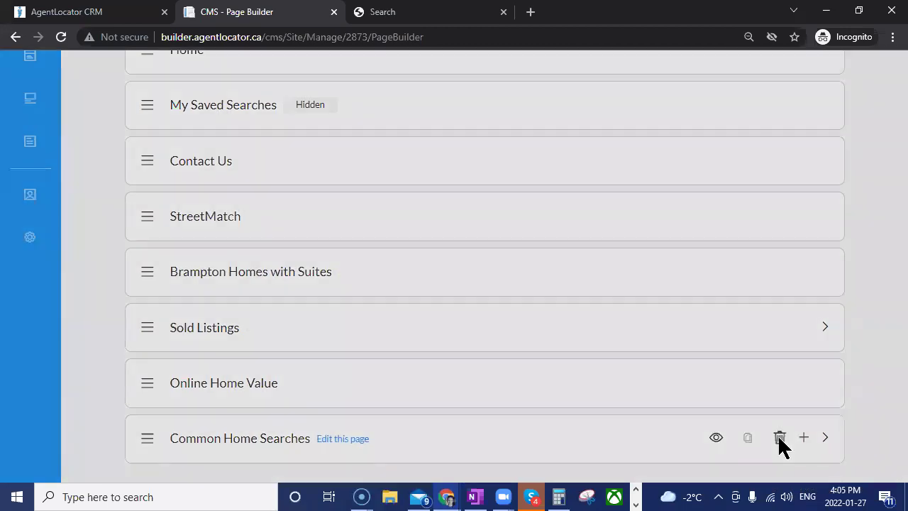
pyautogui.click(615, 291)
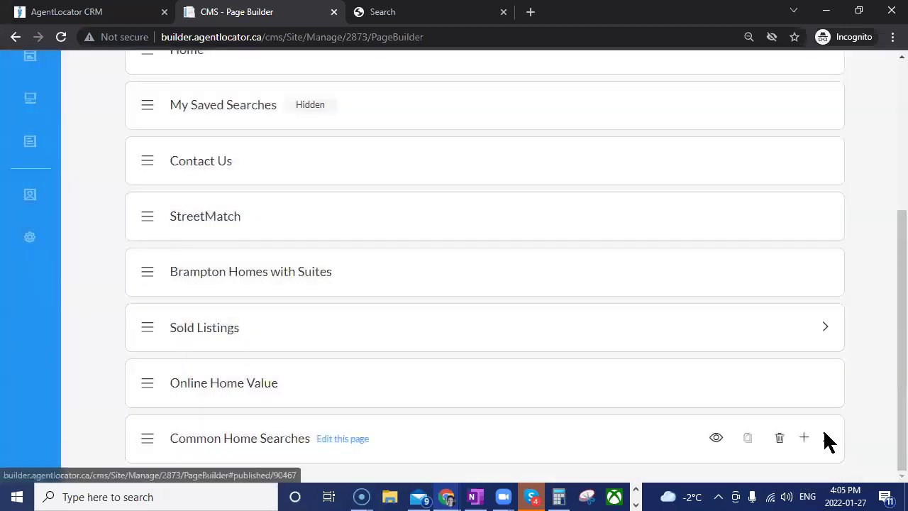
pyautogui.click(826, 440)
pyautogui.click(798, 238)
pyautogui.click(470, 280)
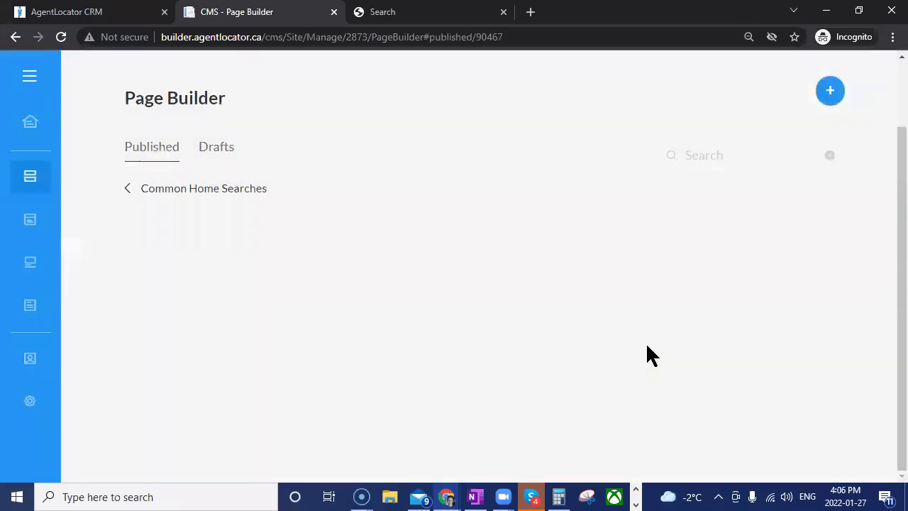
# Step: Return to the published pages list and delete the Common Home Searches page
pyautogui.click(130, 189)
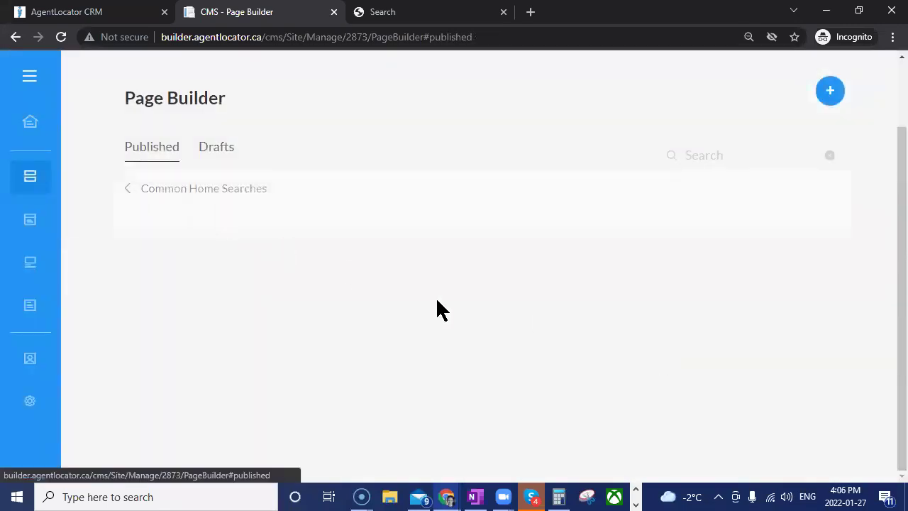
pyautogui.scroll(-2, 565, 353)
pyautogui.click(797, 437)
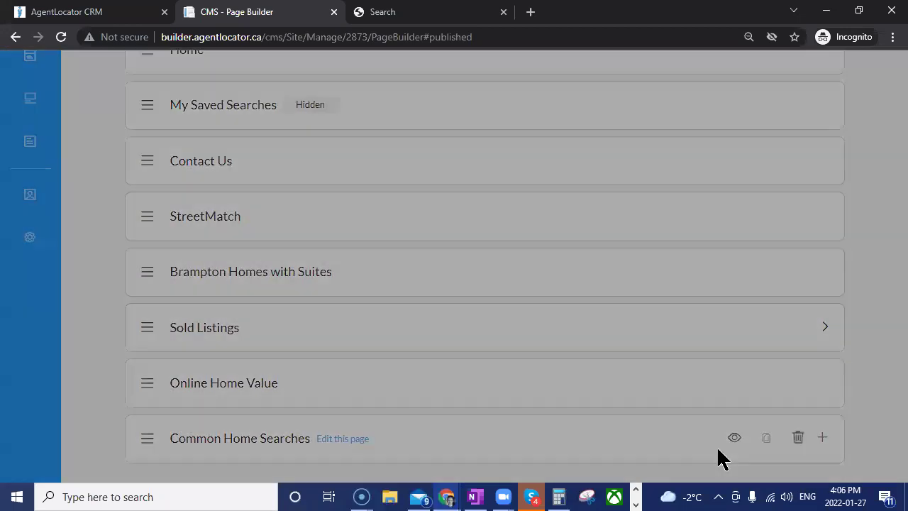
pyautogui.click(509, 273)
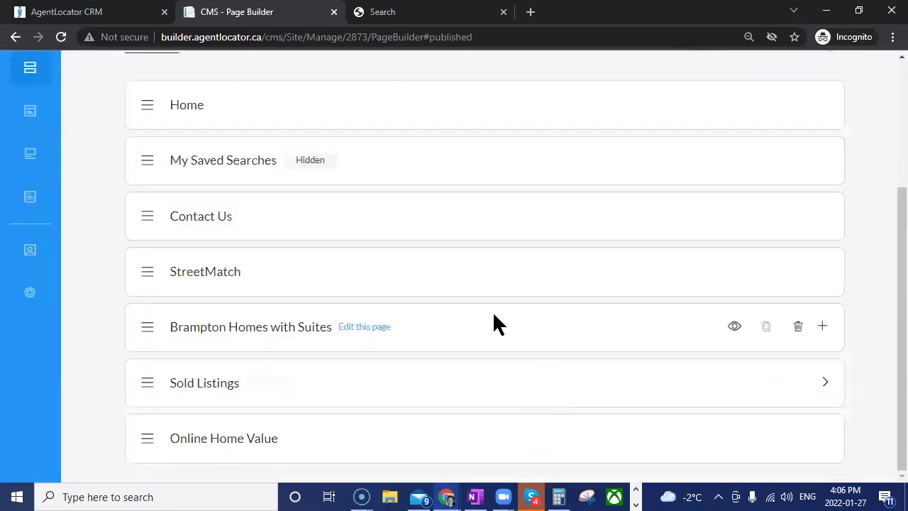
pyautogui.scroll(3, 492, 311)
pyautogui.scroll(-3, 492, 311)
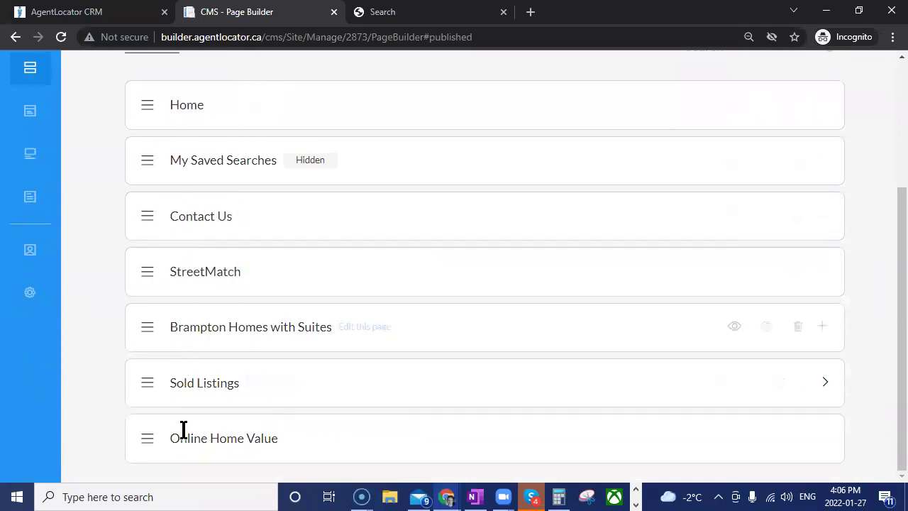
# Step: Refresh the live website and compare its navigation menu with the published pages in Page Builder
pyautogui.click(394, 12)
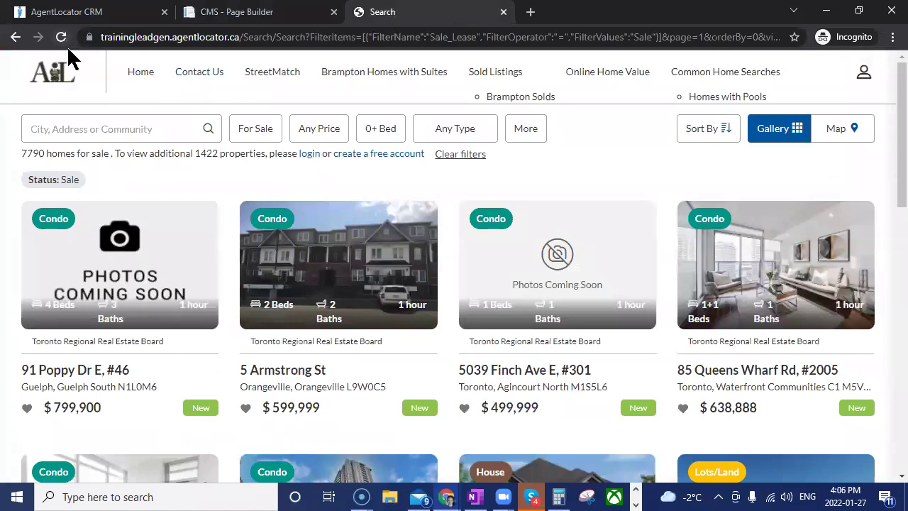
pyautogui.click(61, 37)
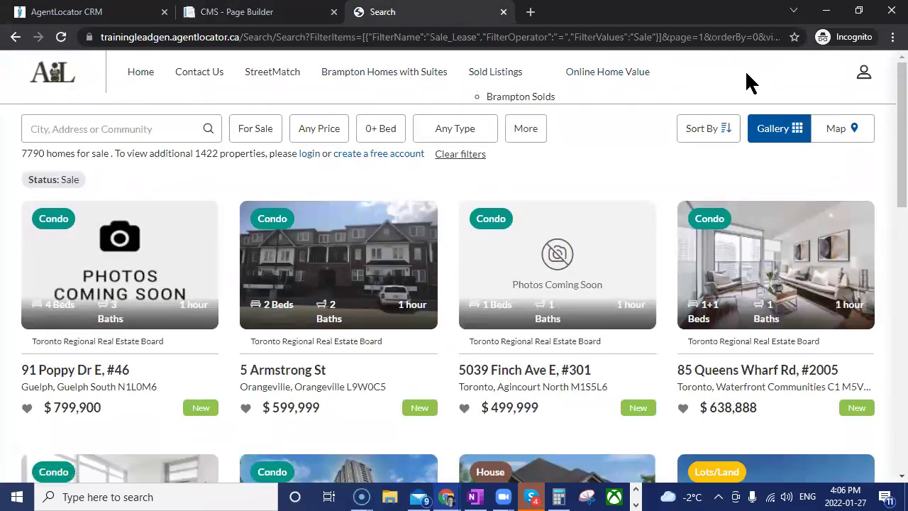
pyautogui.click(267, 19)
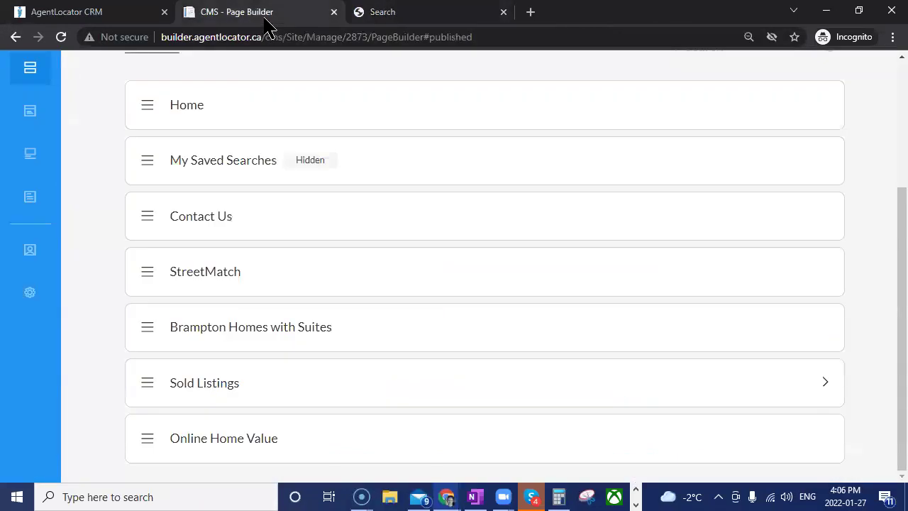
pyautogui.scroll(2, 608, 332)
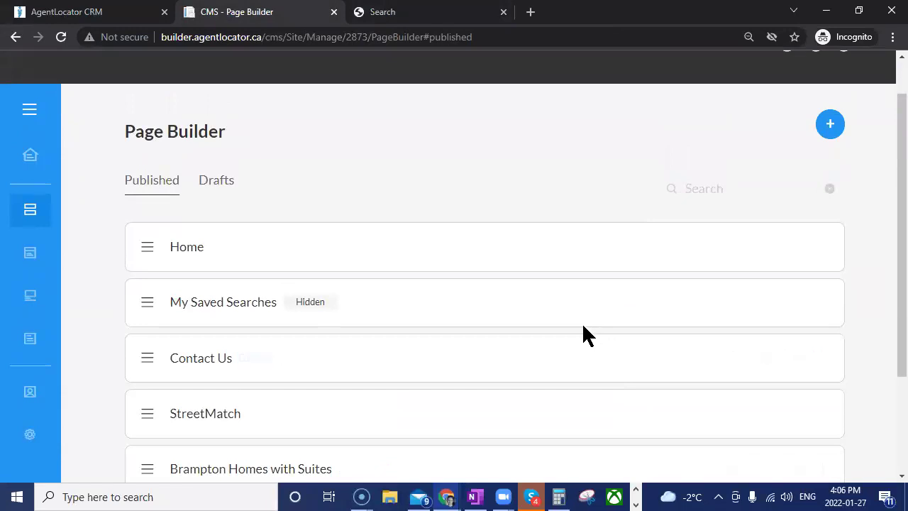
pyautogui.click(426, 11)
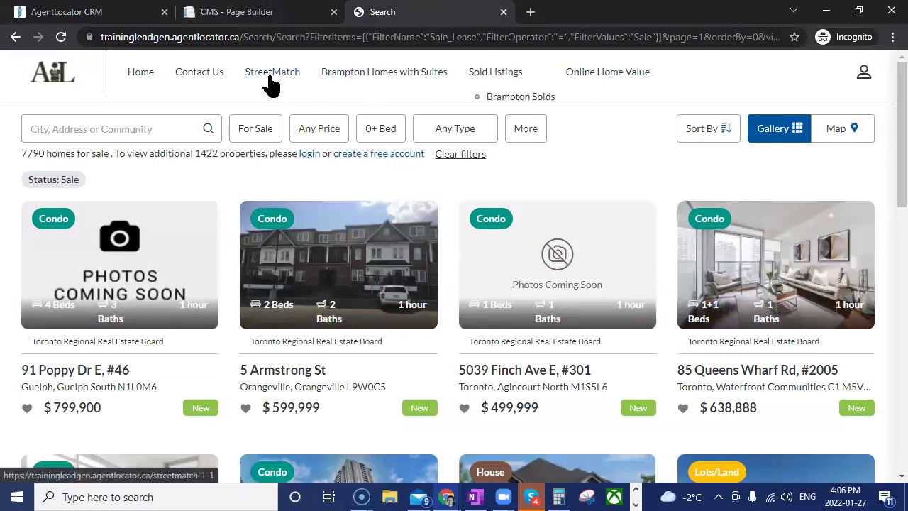
pyautogui.click(264, 16)
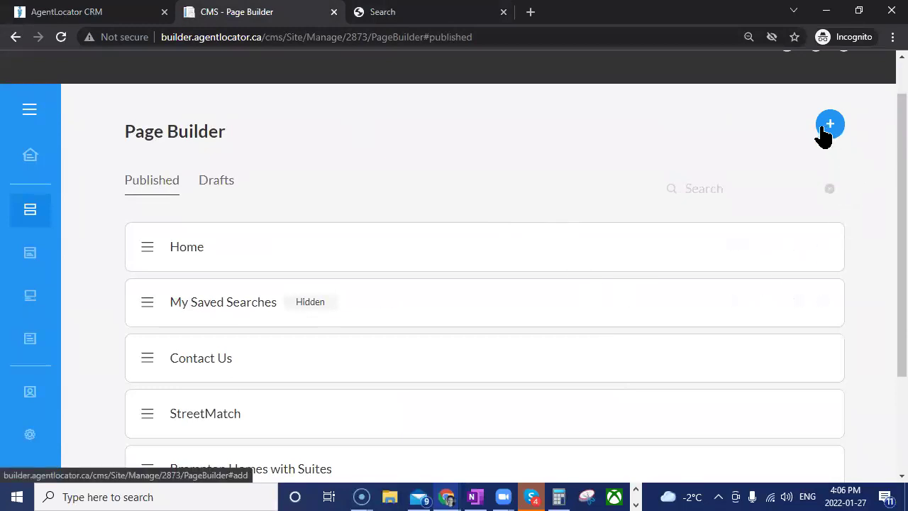
# Step: Start adding a new top-level page and select Create Your Own as its page type
pyautogui.scroll(-1, 821, 136)
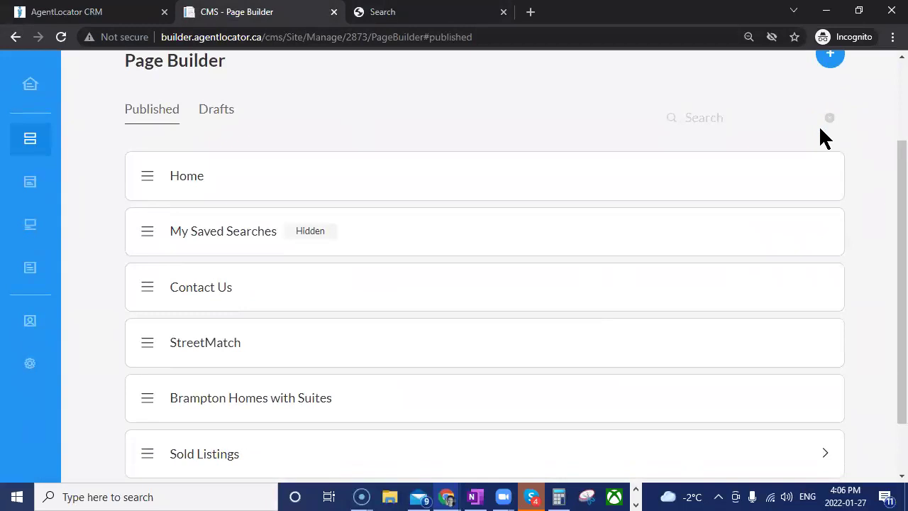
pyautogui.scroll(-1, 820, 128)
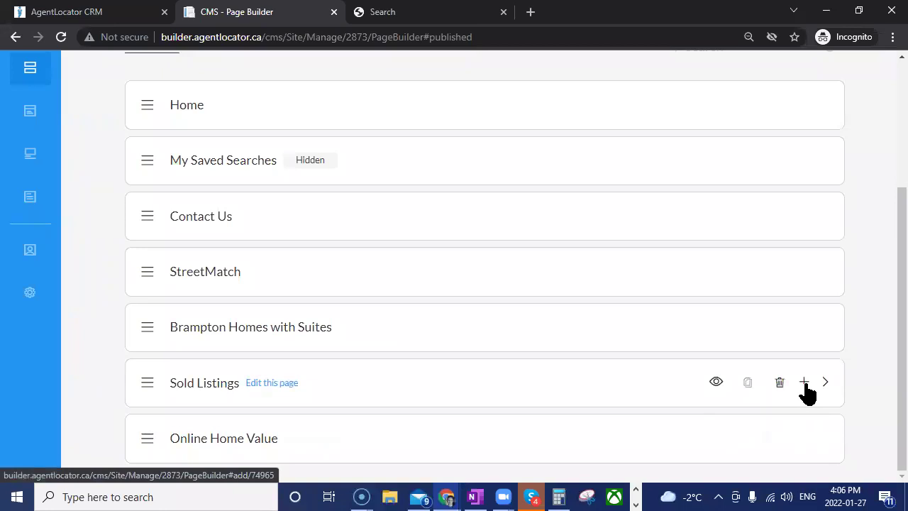
pyautogui.scroll(4, 806, 384)
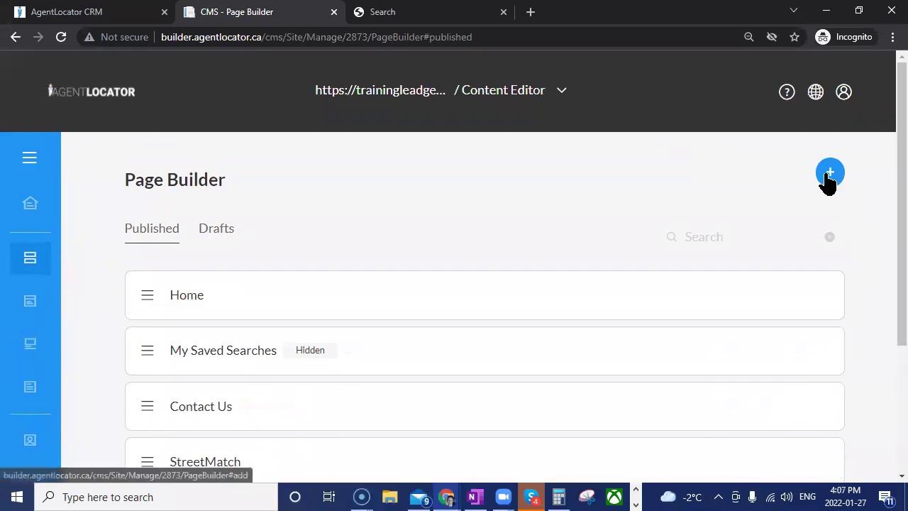
pyautogui.click(828, 181)
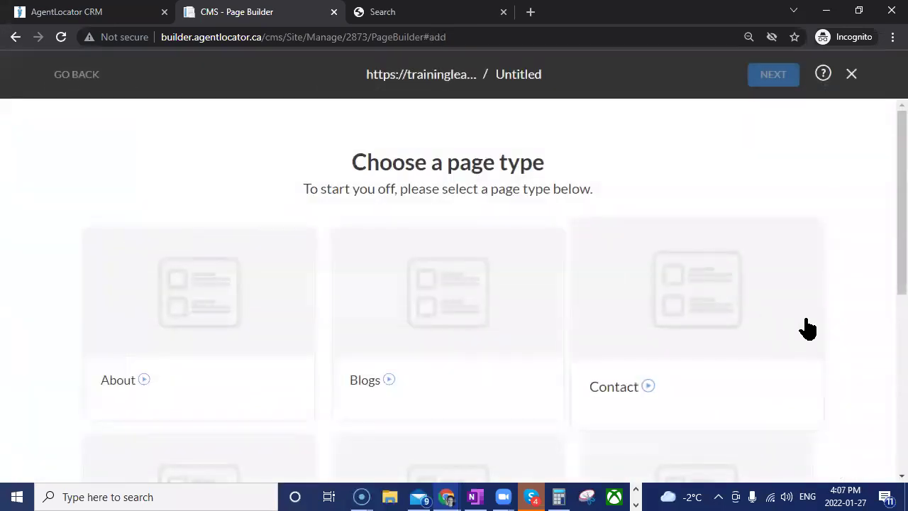
pyautogui.scroll(-5, 807, 310)
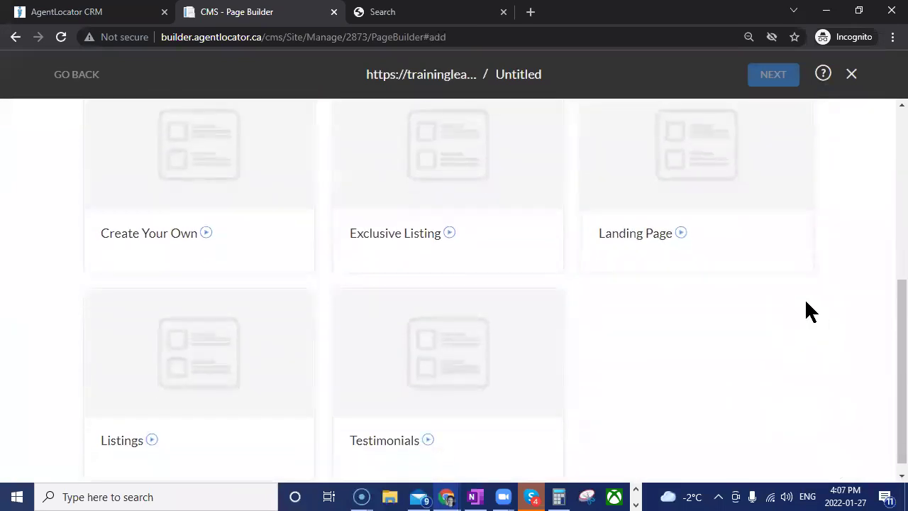
pyautogui.click(224, 171)
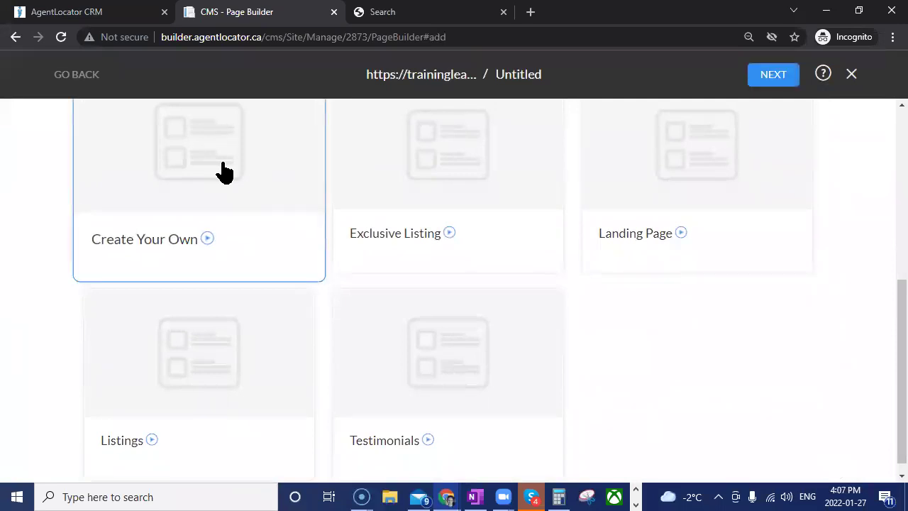
# Step: Continue with the Create Your Own page type and choose Content Page as the base layout
pyautogui.click(779, 79)
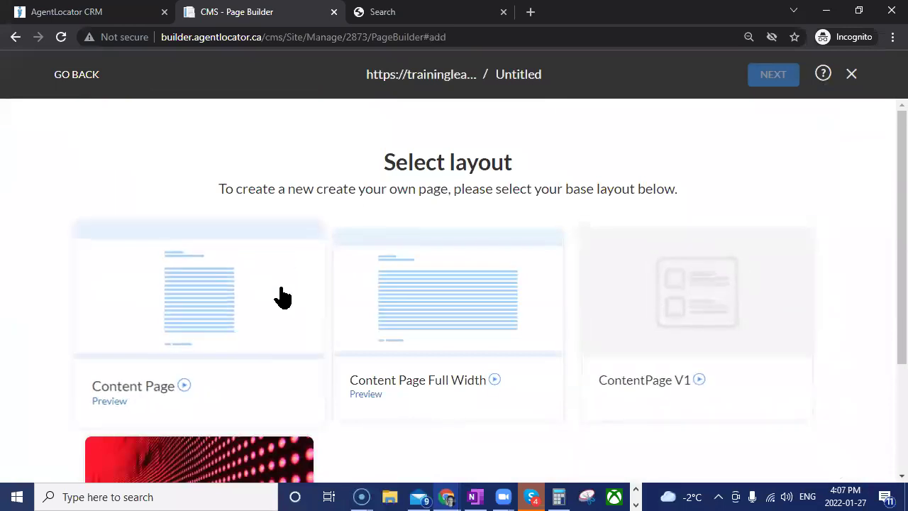
pyautogui.click(261, 314)
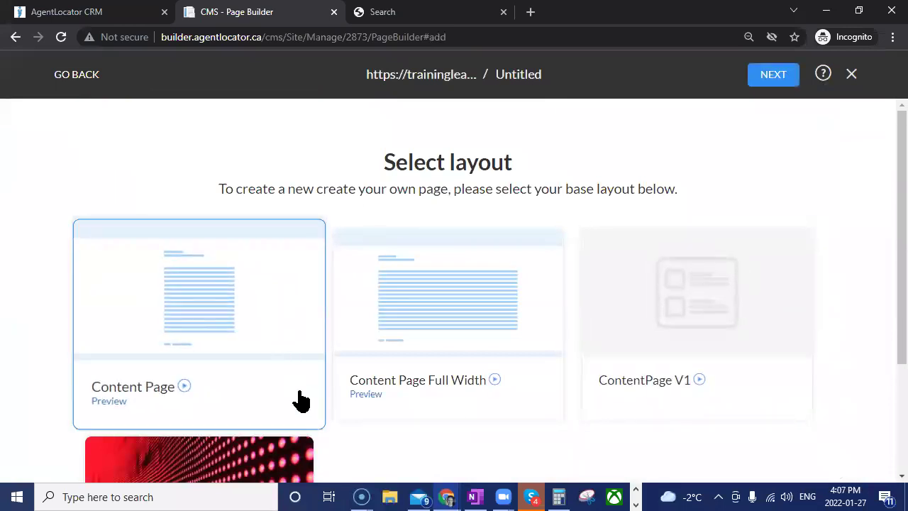
pyautogui.click(771, 78)
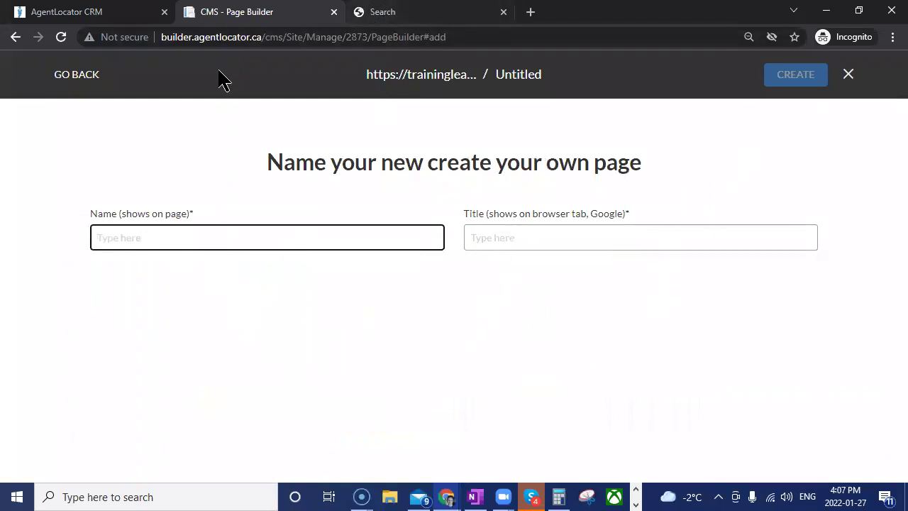
# Step: Enter Common Home Searches as both the page name and the browser title, and create the page
pyautogui.write('Common Home Searches')
pyautogui.press('Tab')
pyautogui.write('H')
pyautogui.press('BackSpace')
pyautogui.write('Co')
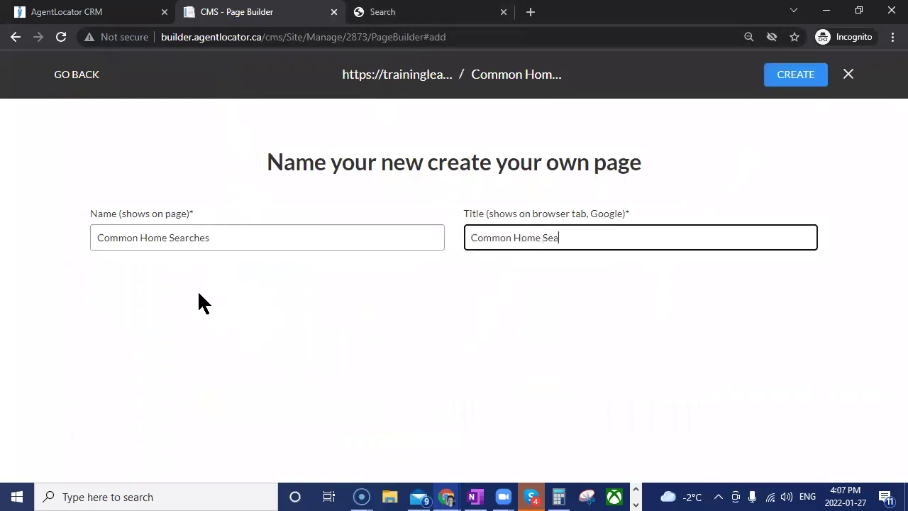
pyautogui.click(795, 78)
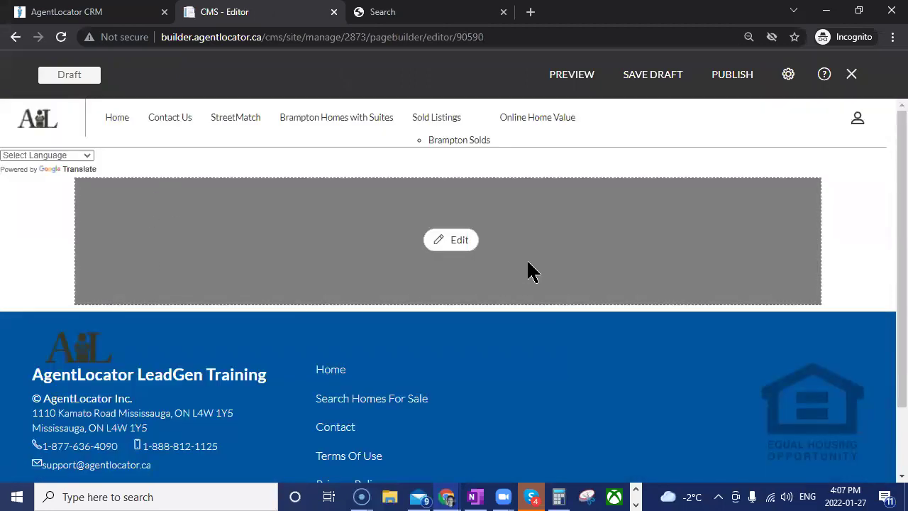
# Step: Insert the wooden house and coin stacks picture from the media library into the page's empty content block
pyautogui.click(447, 239)
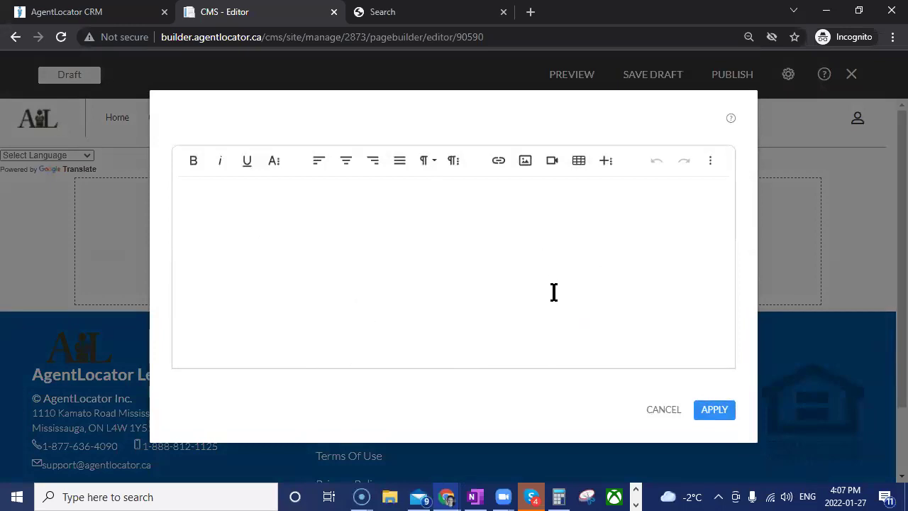
pyautogui.click(525, 160)
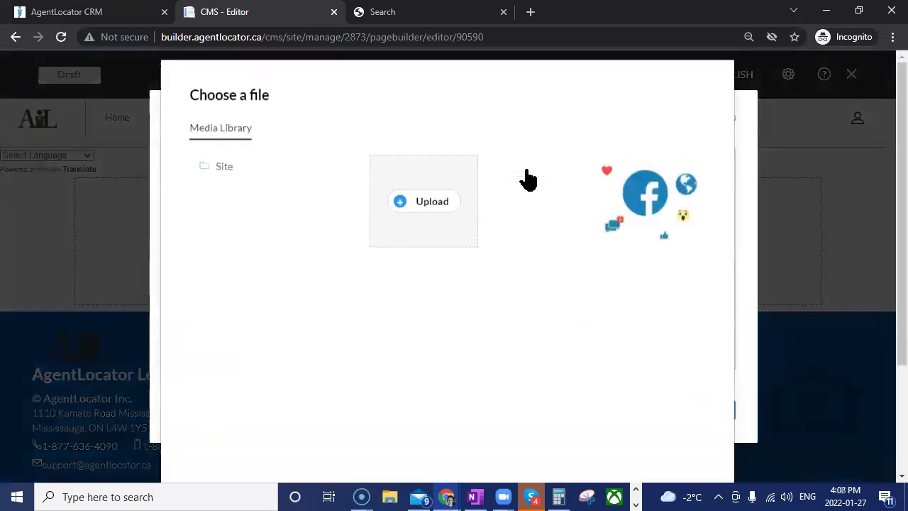
pyautogui.scroll(-2, 674, 316)
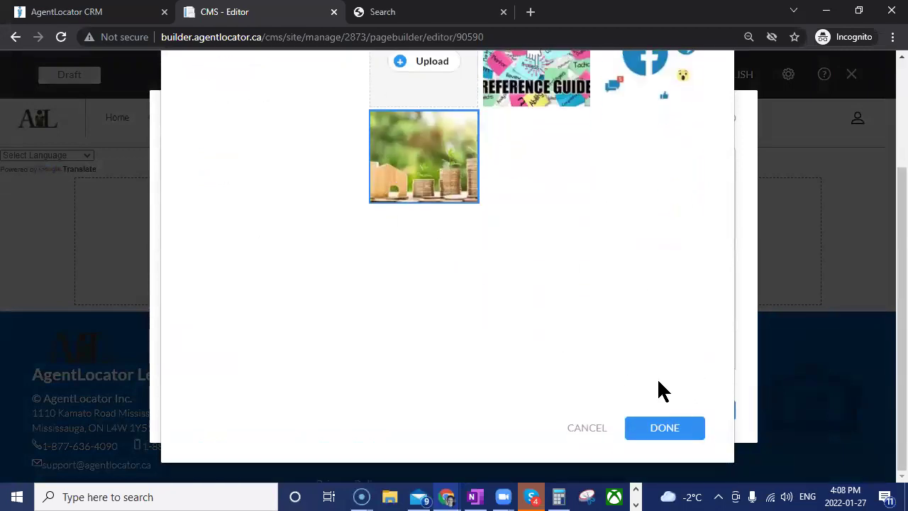
pyautogui.click(683, 427)
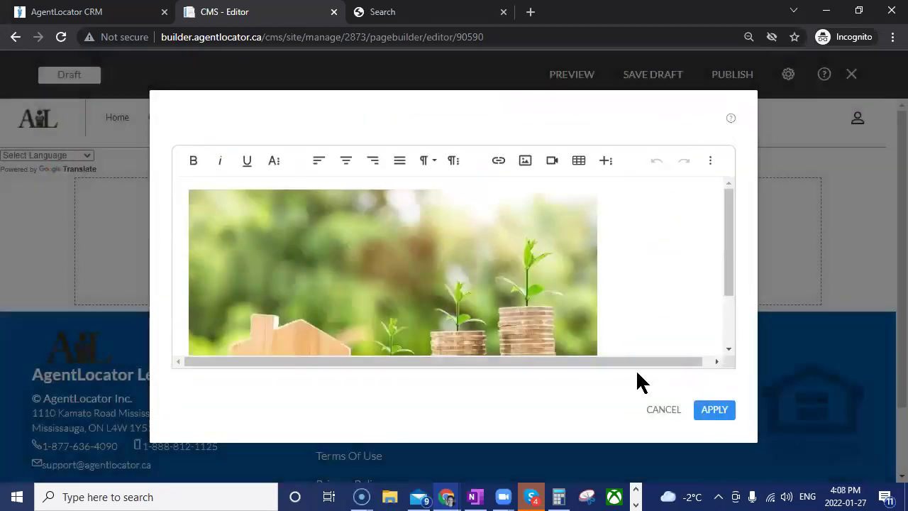
# Step: Shrink the inserted house and coins picture proportionally to about 40% of its original width
pyautogui.rightClick(490, 275)
pyautogui.click(413, 274)
pyautogui.click(519, 253)
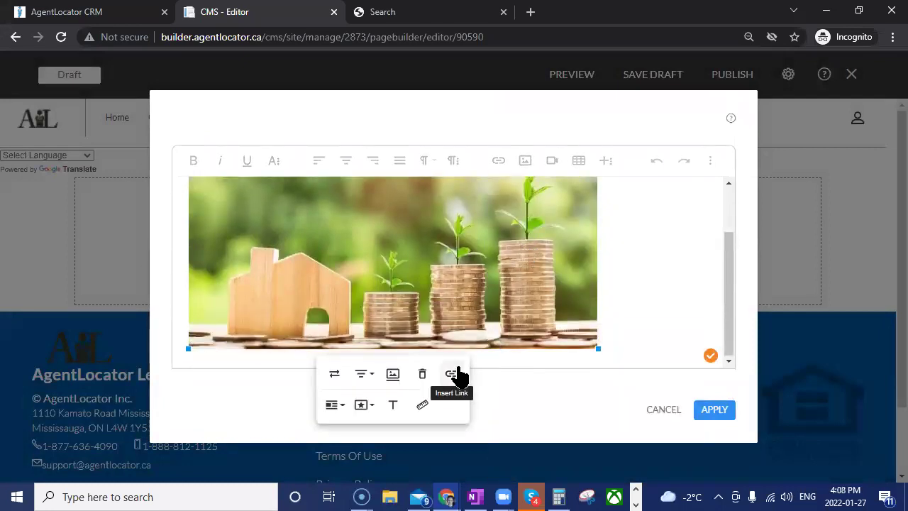
pyautogui.moveTo(597, 347); pyautogui.dragTo(364, 298)
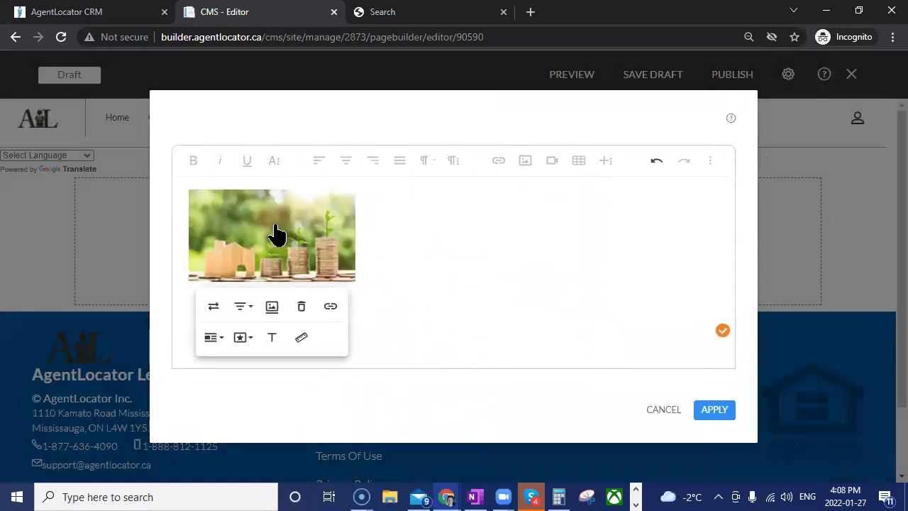
# Step: Link the picture to the live Brampton Homes with Suites page, set to open in a new tab, and apply the content
pyautogui.click(330, 306)
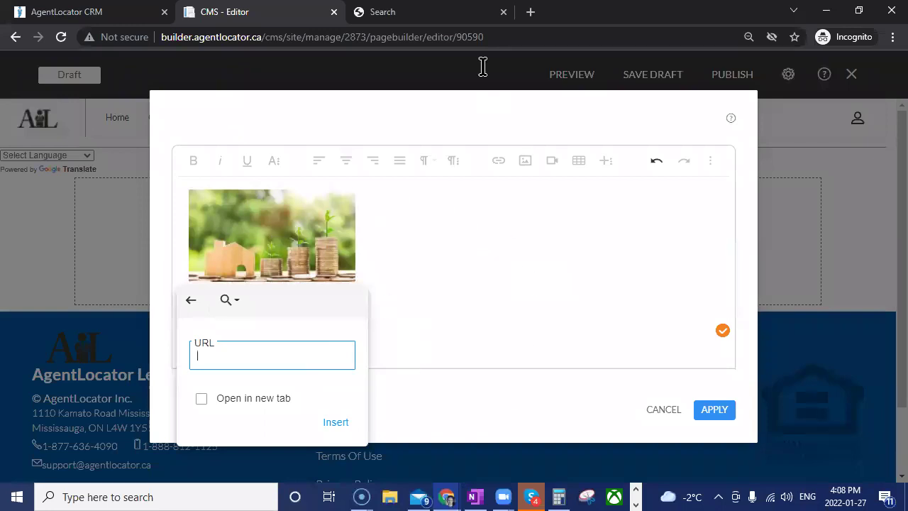
pyautogui.click(454, 12)
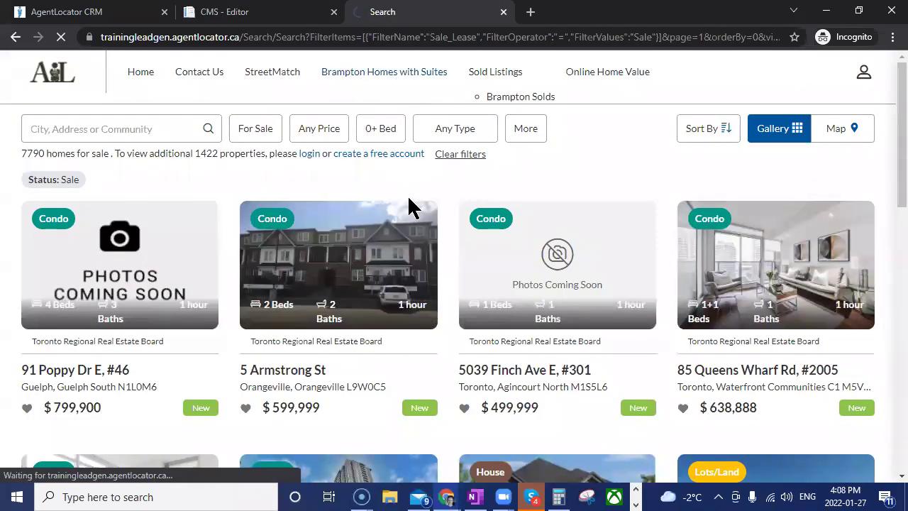
pyautogui.hotkey('ctrl', 'l')
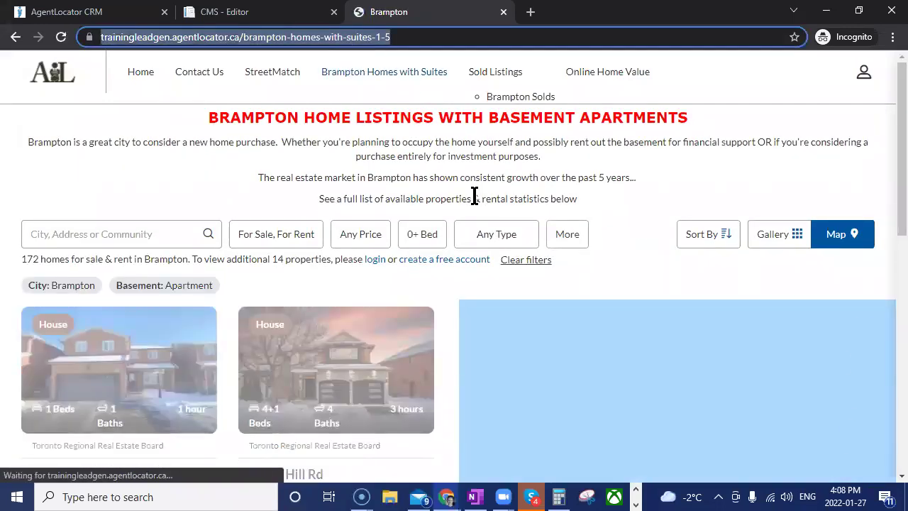
pyautogui.click(262, 12)
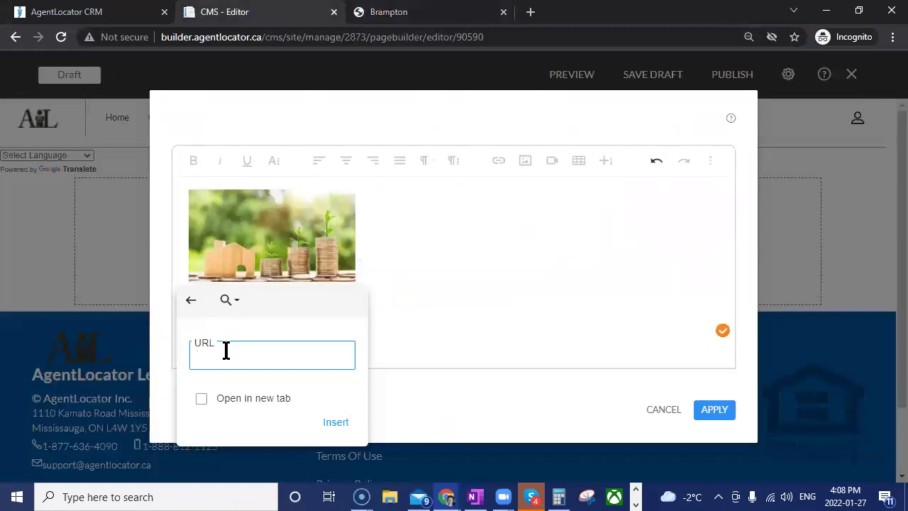
pyautogui.hotkey('ctrl', 'v')
pyautogui.click(254, 401)
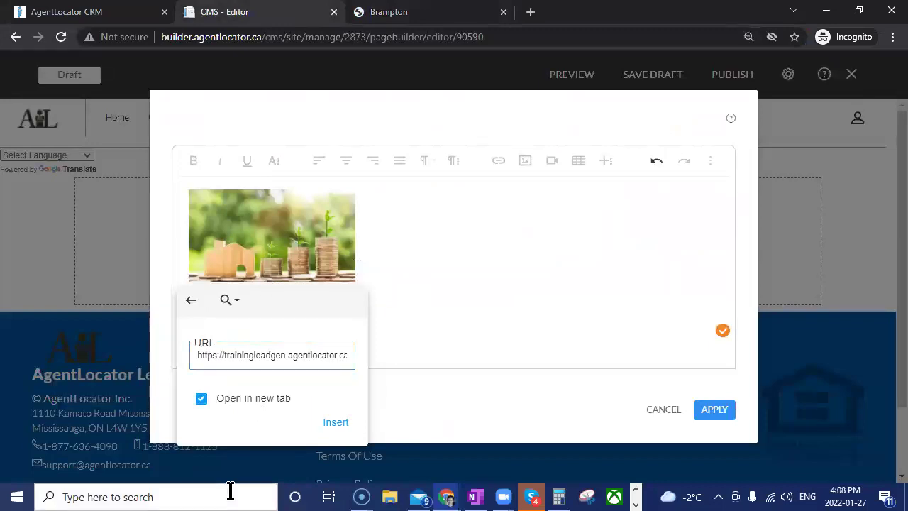
pyautogui.click(336, 423)
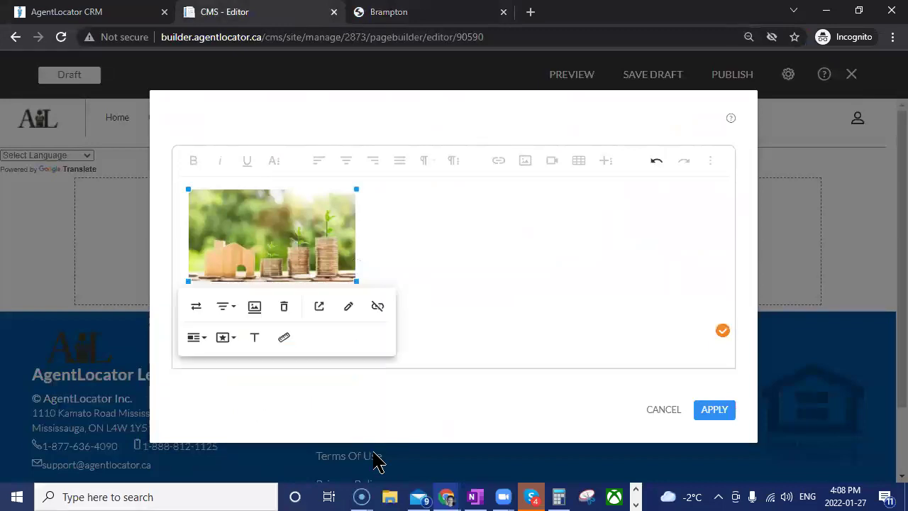
pyautogui.click(714, 410)
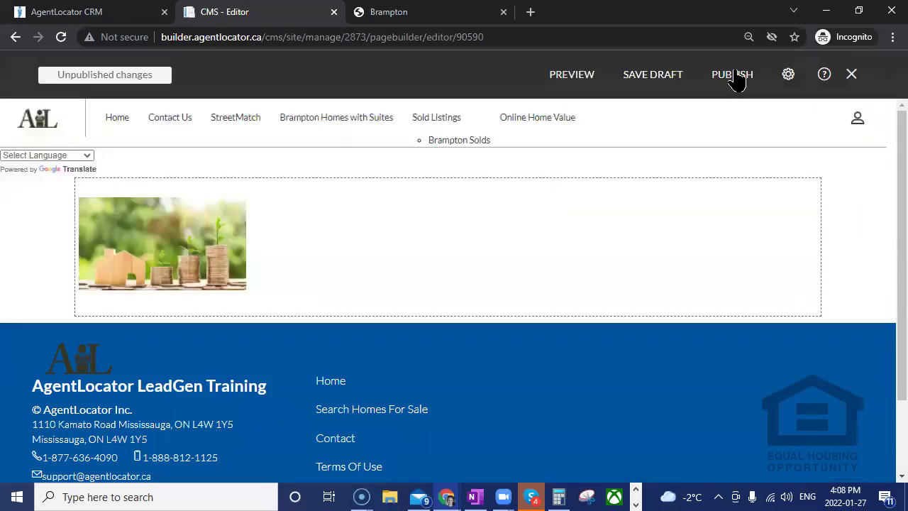
# Step: Review the Common Home Searches page settings and publish the page
pyautogui.click(788, 75)
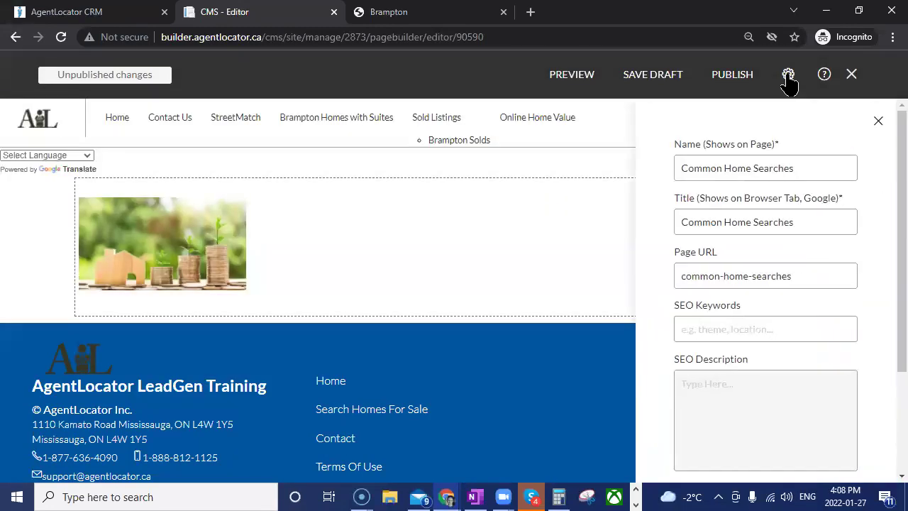
pyautogui.scroll(-2, 791, 161)
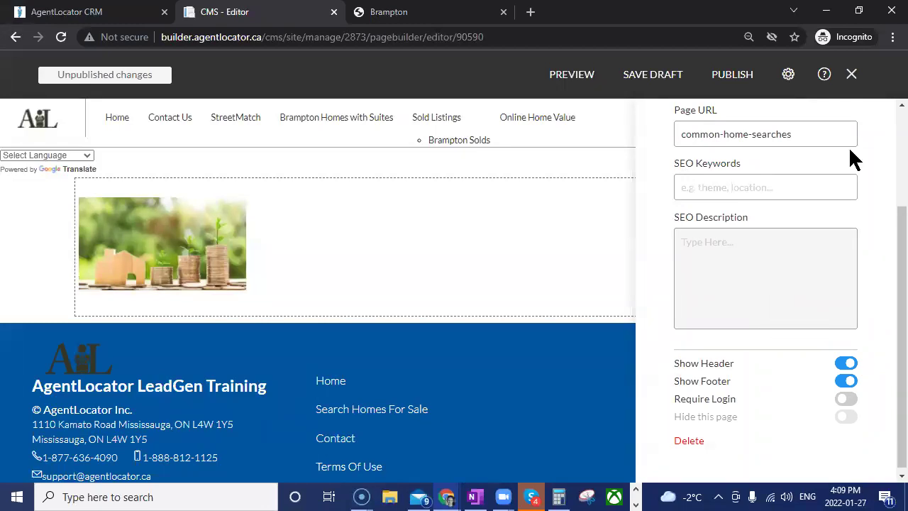
pyautogui.scroll(2, 876, 331)
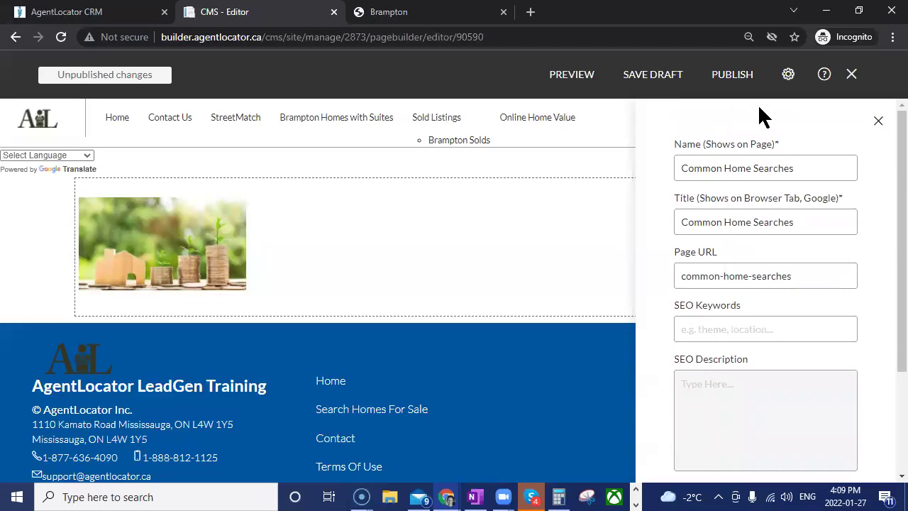
pyautogui.click(730, 75)
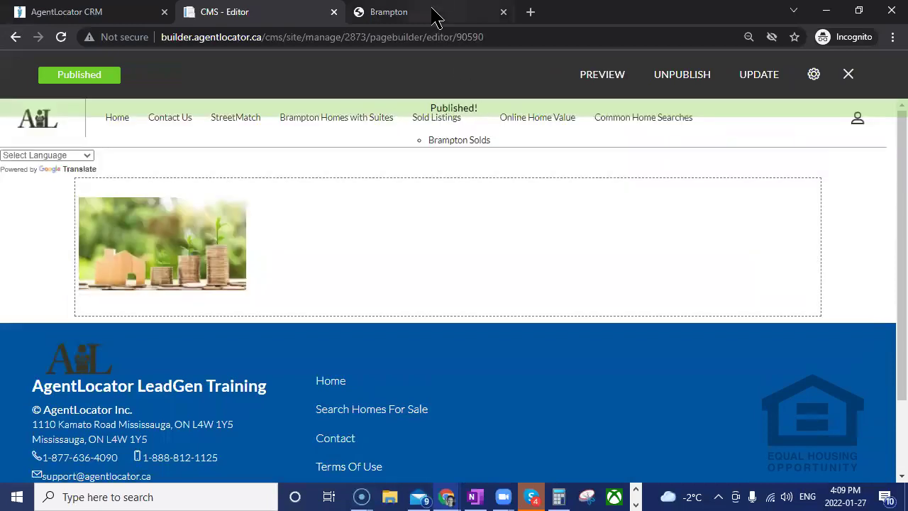
# Step: Refresh the live website, open the Common Home Searches page and test the picture's link to the Brampton listings
pyautogui.click(435, 15)
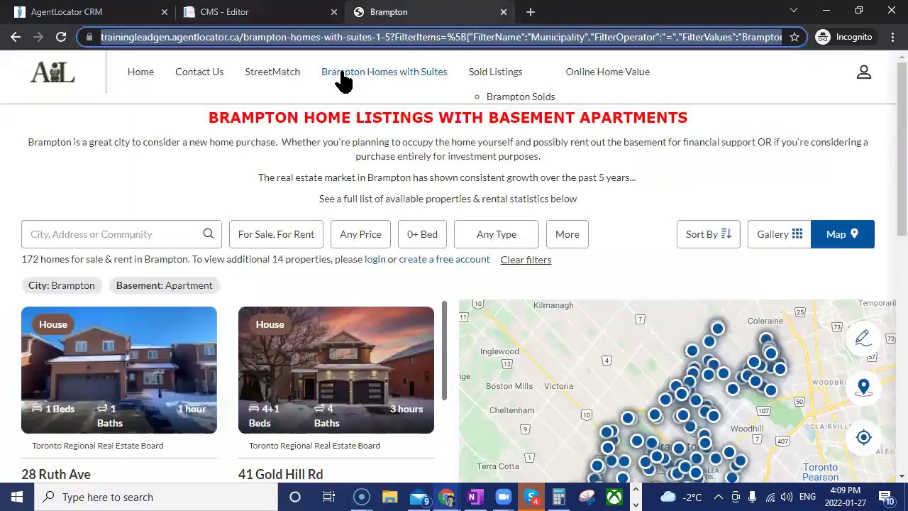
pyautogui.click(56, 40)
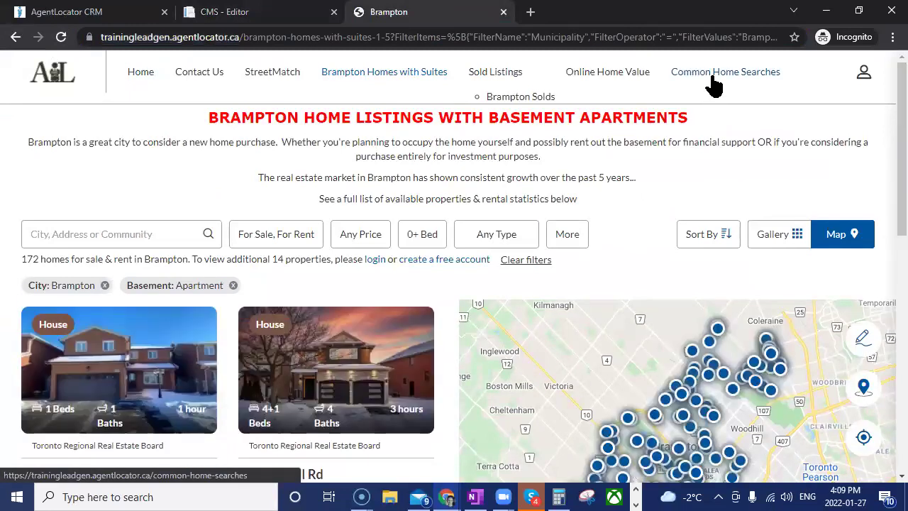
pyautogui.click(712, 78)
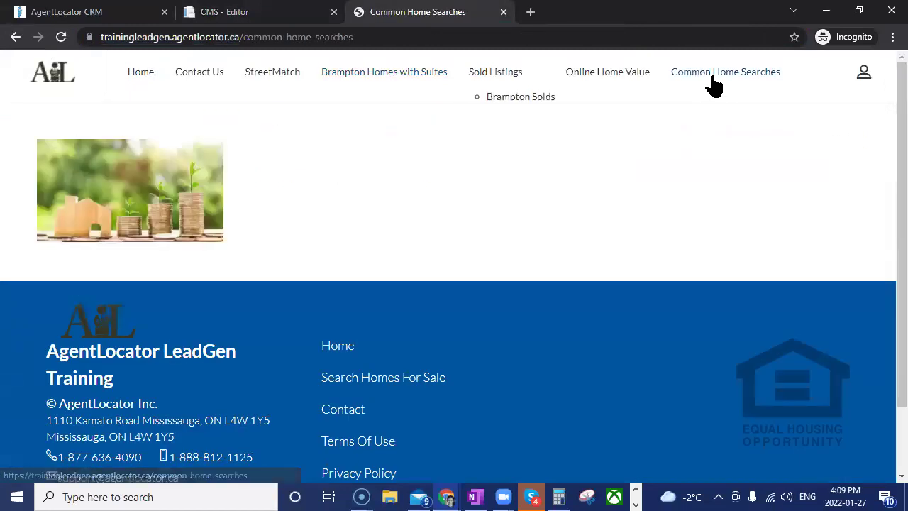
pyautogui.click(162, 183)
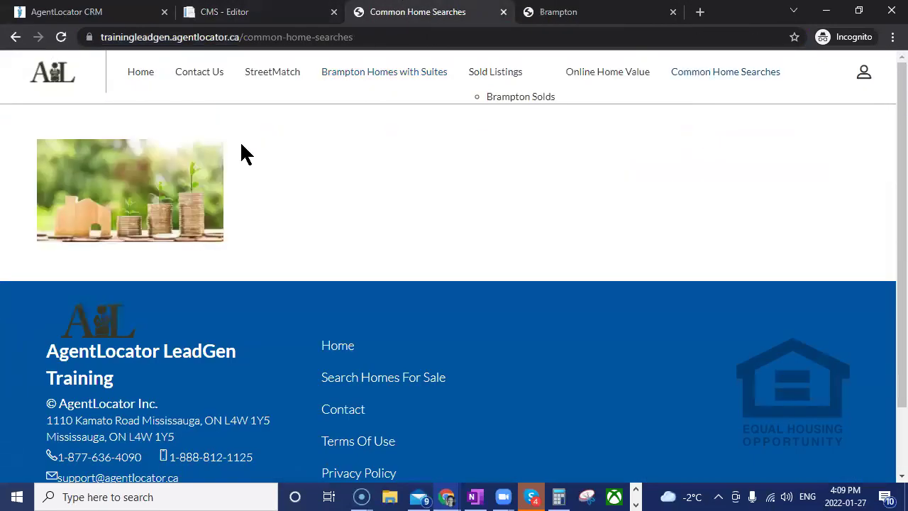
pyautogui.click(398, 11)
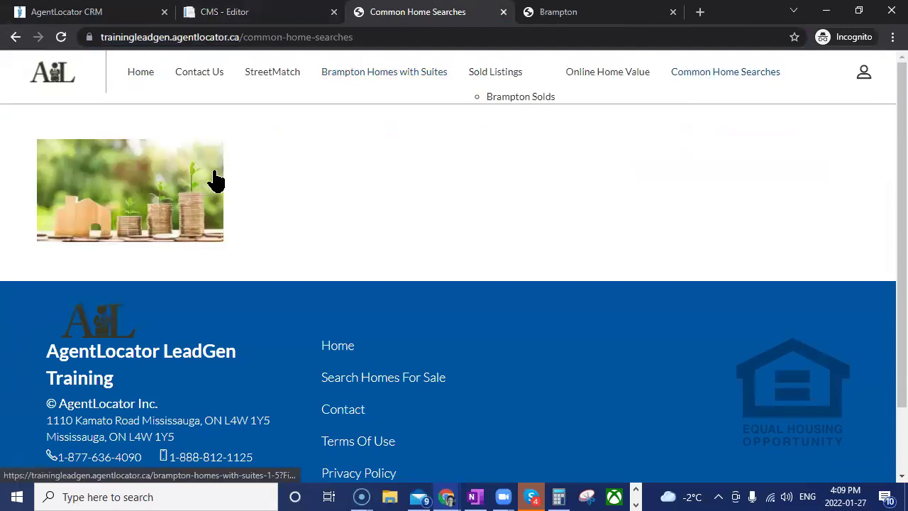
pyautogui.click(571, 22)
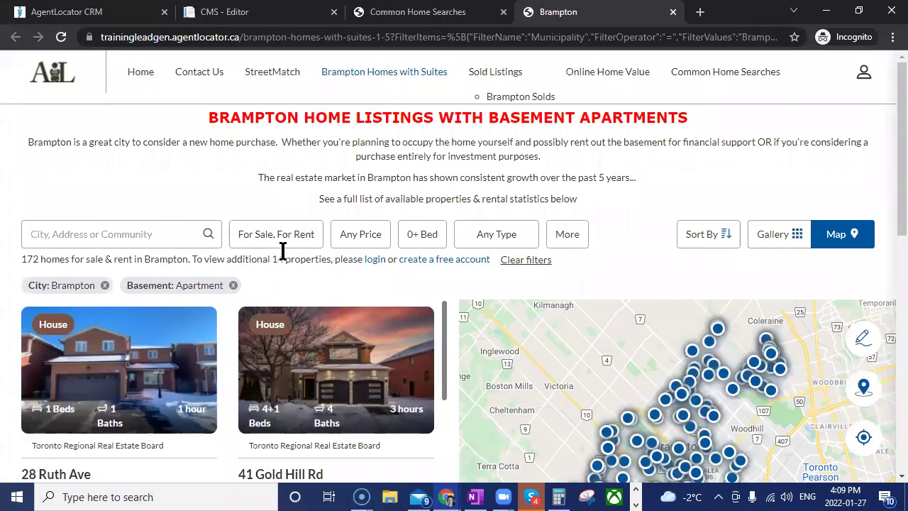
pyautogui.click(437, 11)
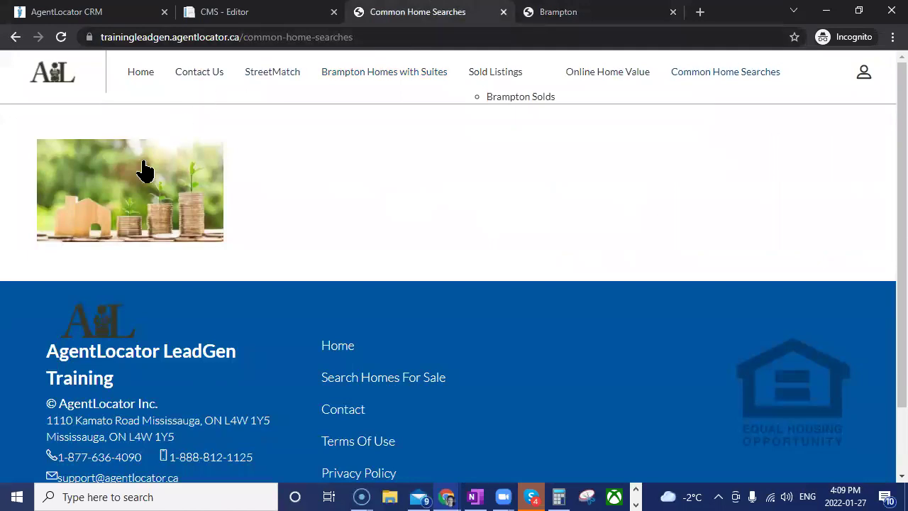
# Step: Close the page editor and compare the refreshed published pages list with the live website's navigation menu
pyautogui.click(269, 12)
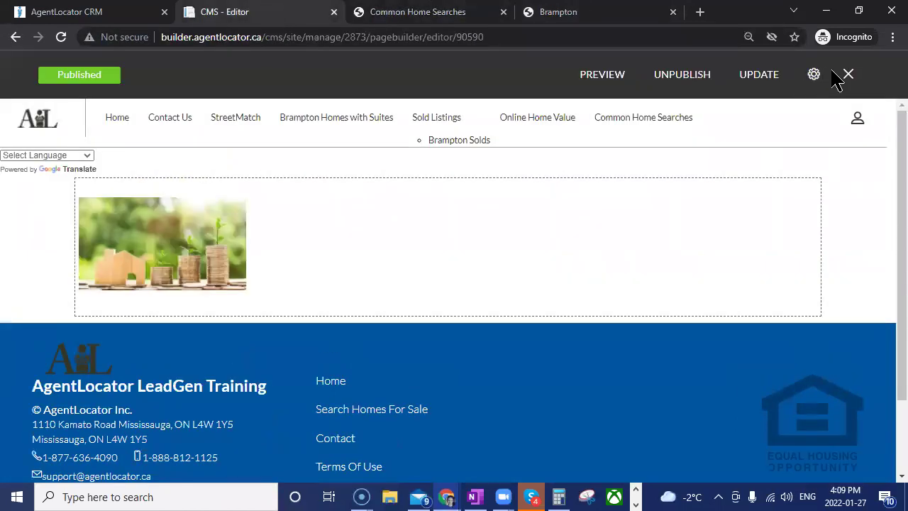
pyautogui.click(848, 73)
pyautogui.scroll(-3, 536, 299)
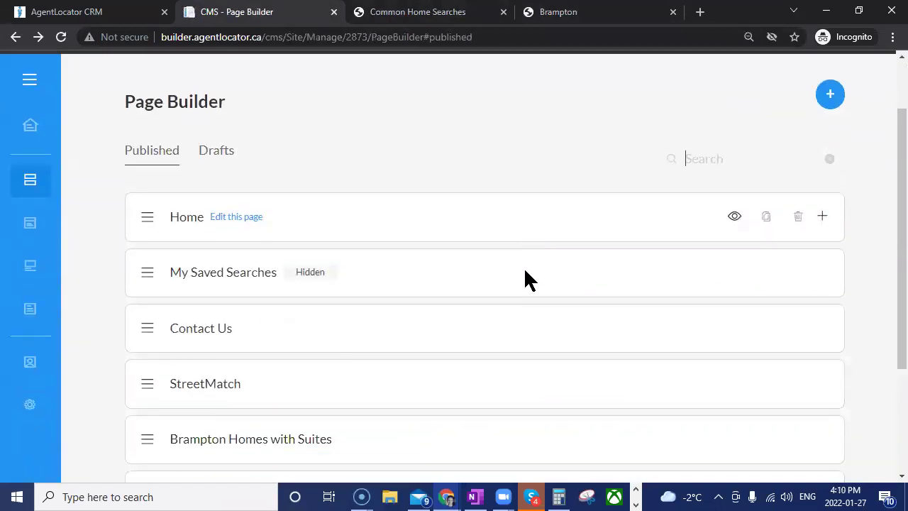
pyautogui.click(61, 37)
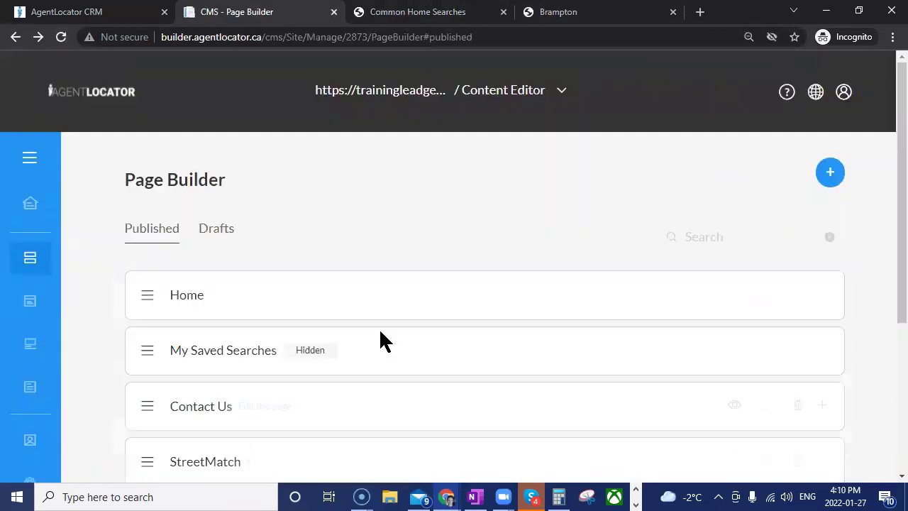
pyautogui.scroll(-4, 397, 323)
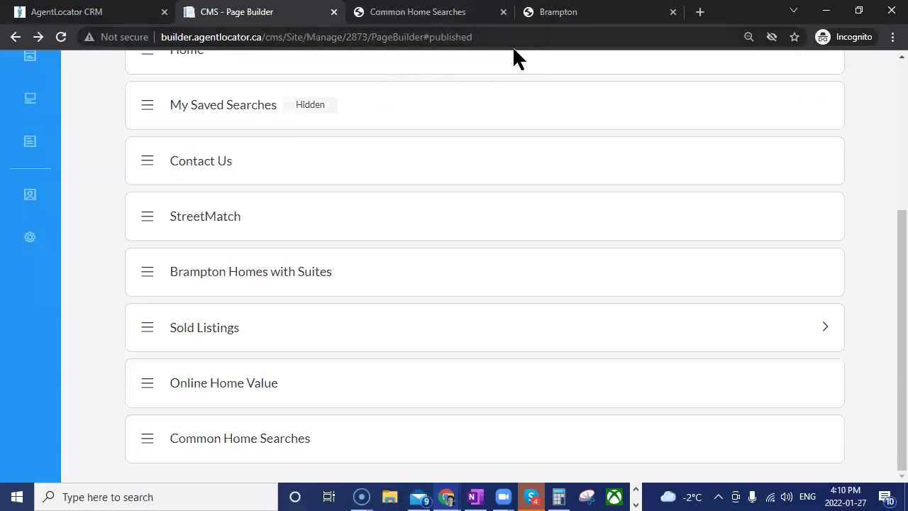
pyautogui.click(567, 12)
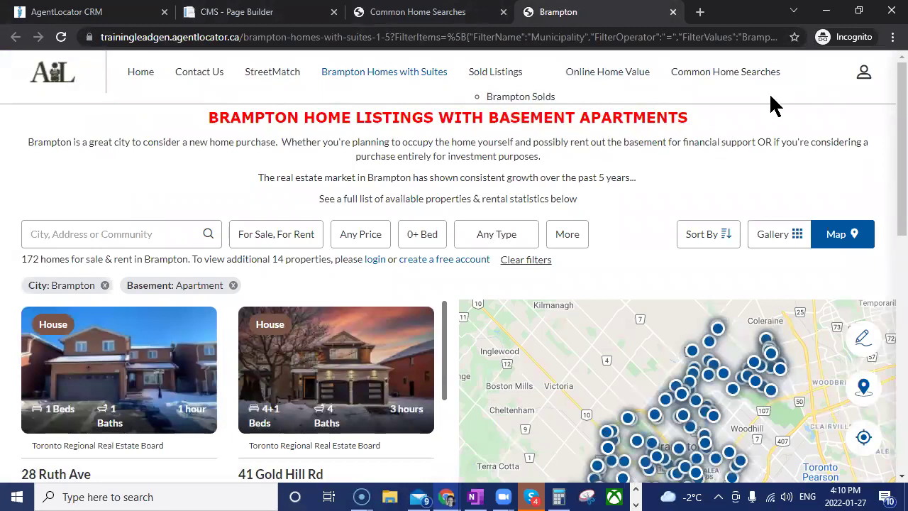
pyautogui.click(453, 14)
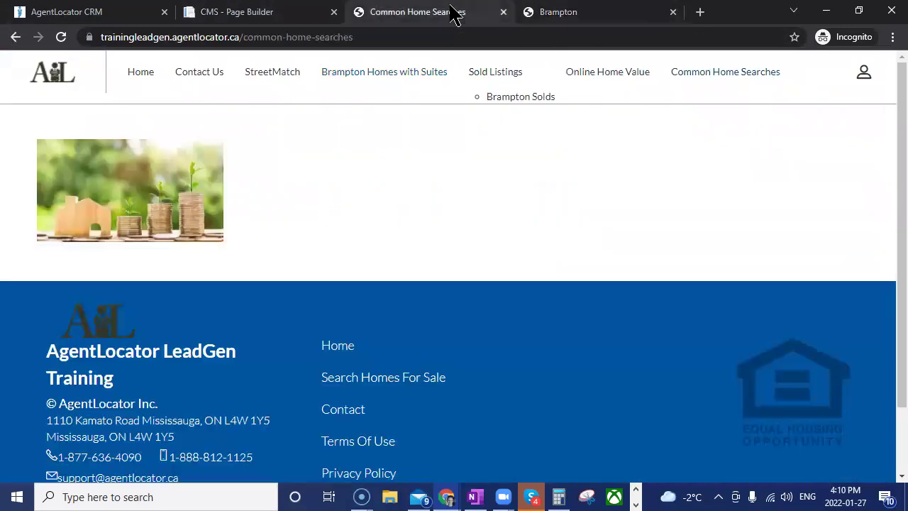
# Step: Return to the page builder and add a sub-page under Common Home Searches using the Listings page type and Listings layout
pyautogui.click(281, 11)
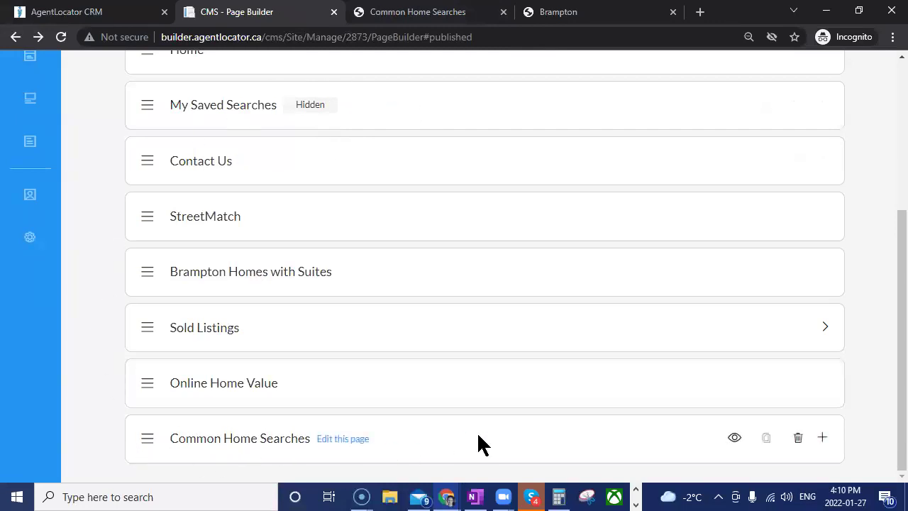
pyautogui.click(822, 437)
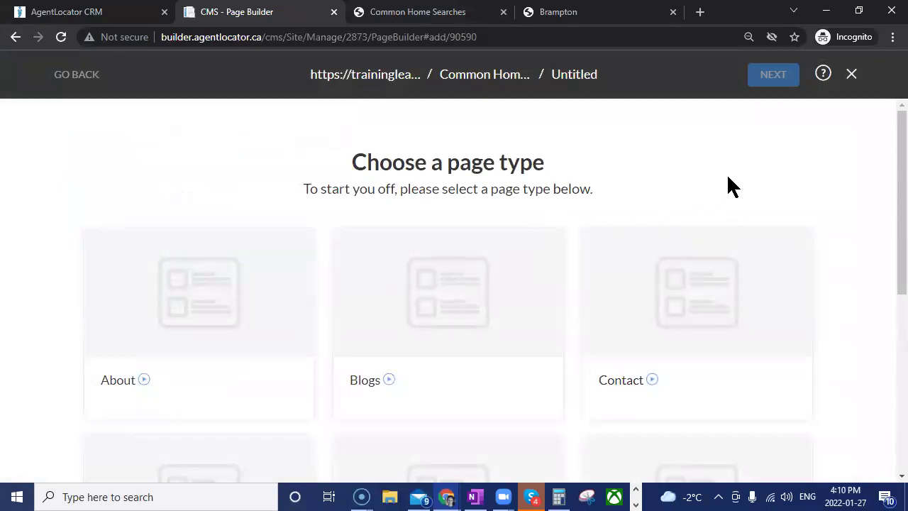
pyautogui.scroll(-4, 727, 177)
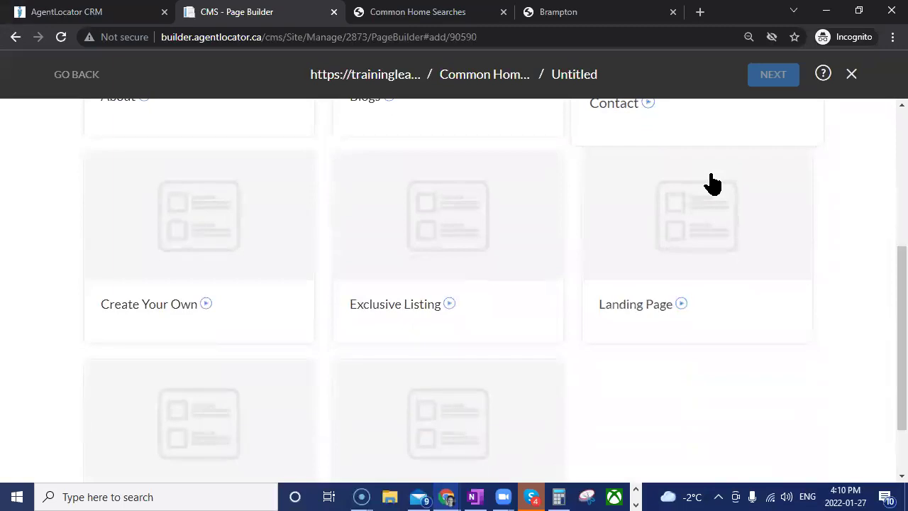
pyautogui.scroll(-1, 713, 183)
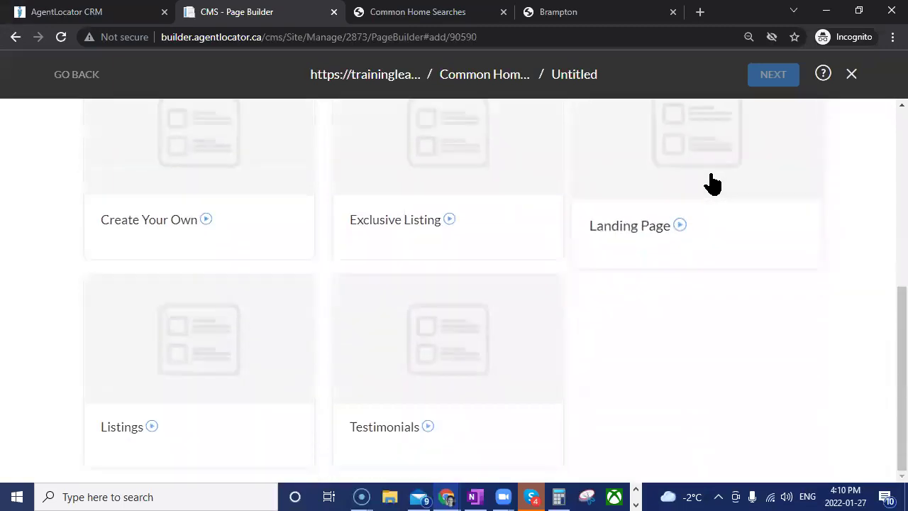
pyautogui.click(205, 367)
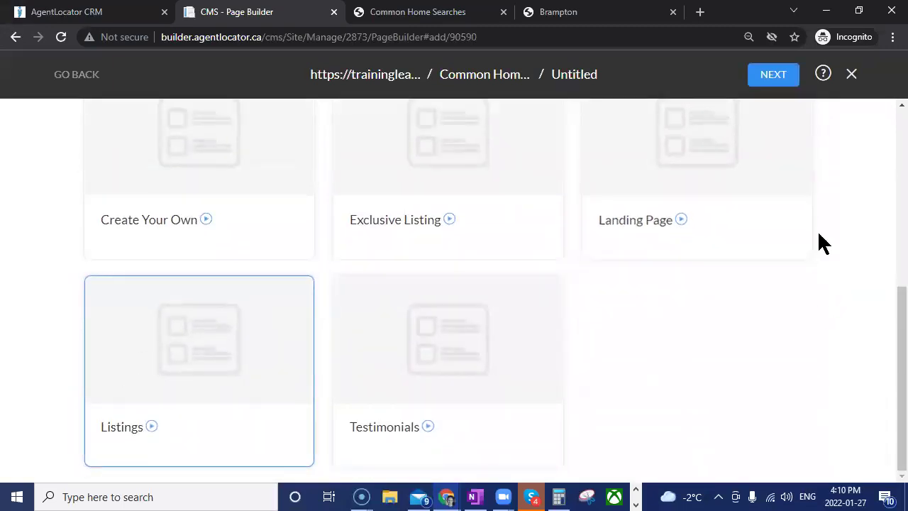
pyautogui.click(771, 78)
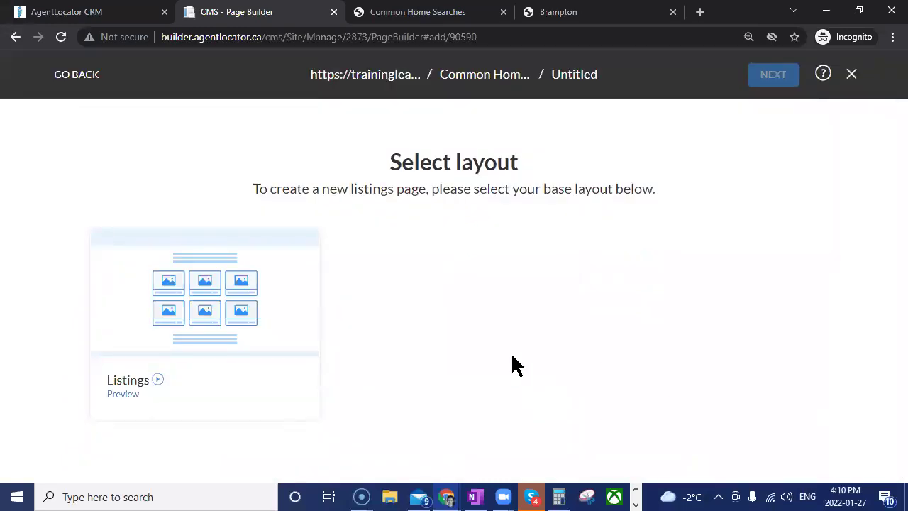
pyautogui.click(310, 344)
pyautogui.moveTo(310, 345); pyautogui.dragTo(409, 411)
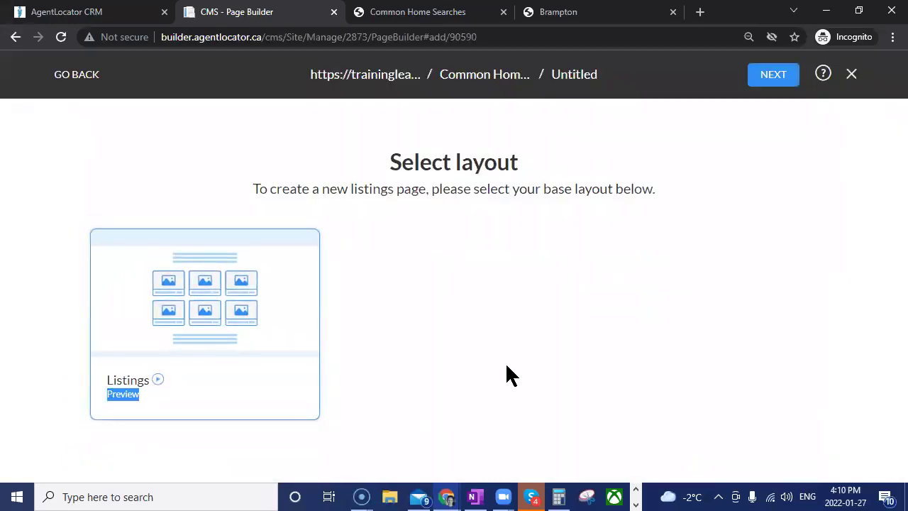
pyautogui.click(772, 79)
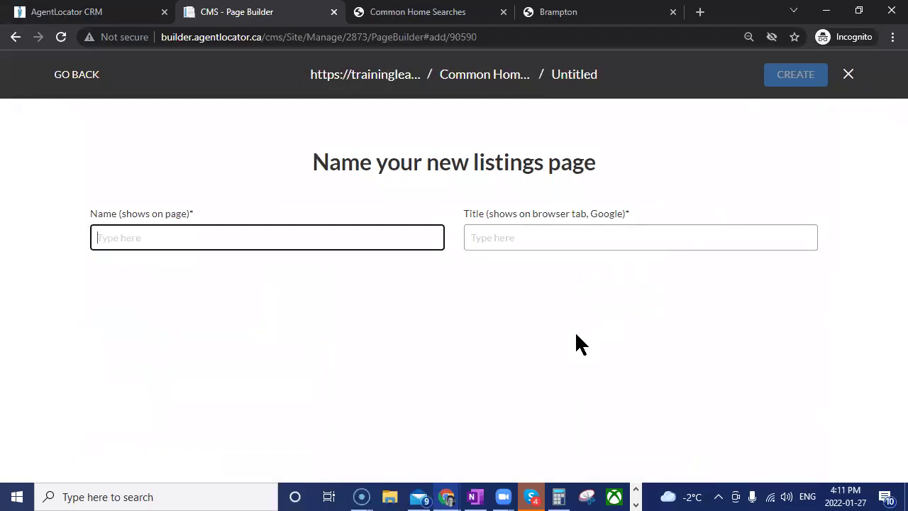
# Step: Enter "Detached Homes in Brampton with Pools" as both the name and title of the new listings page and create it
pyautogui.write('Detache')
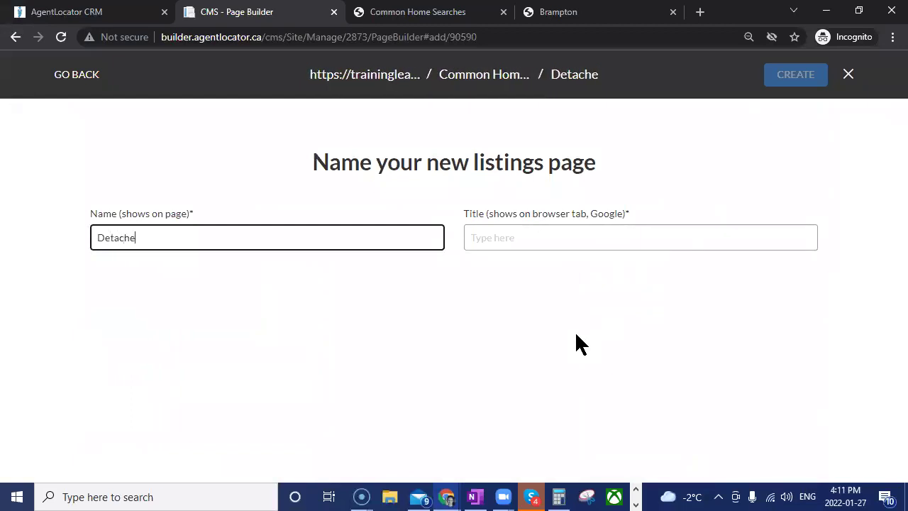
pyautogui.write('d Homes in')
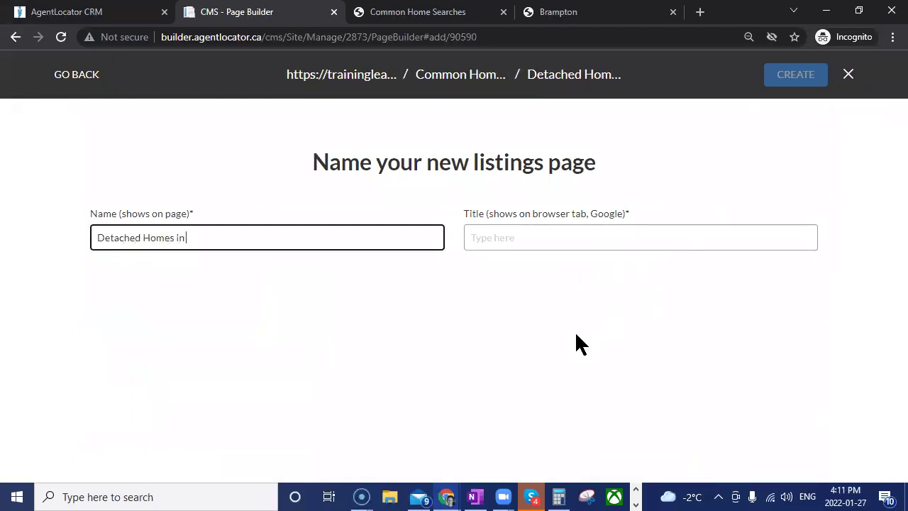
pyautogui.write(' Brampton with Po')
pyautogui.press('BackSpace')
pyautogui.write('ools')
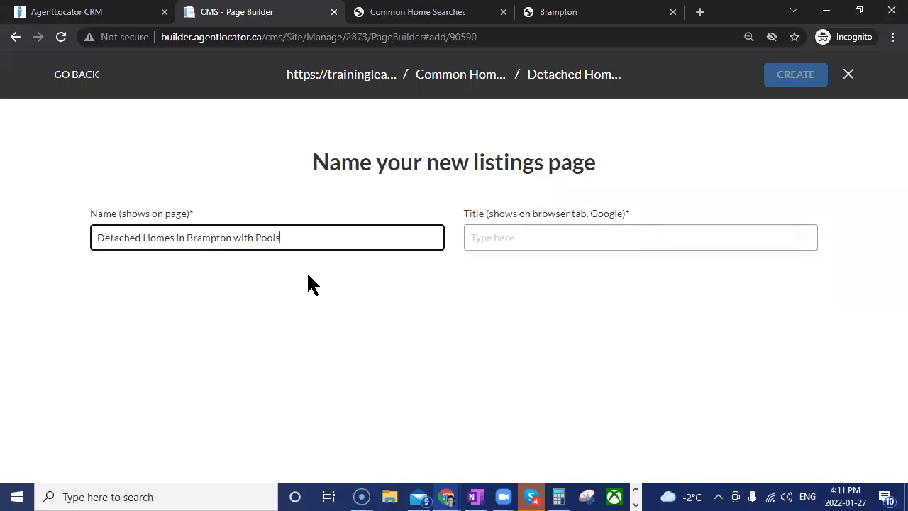
pyautogui.tripleClick(217, 238)
pyautogui.hotkey('ctrl', 'c')
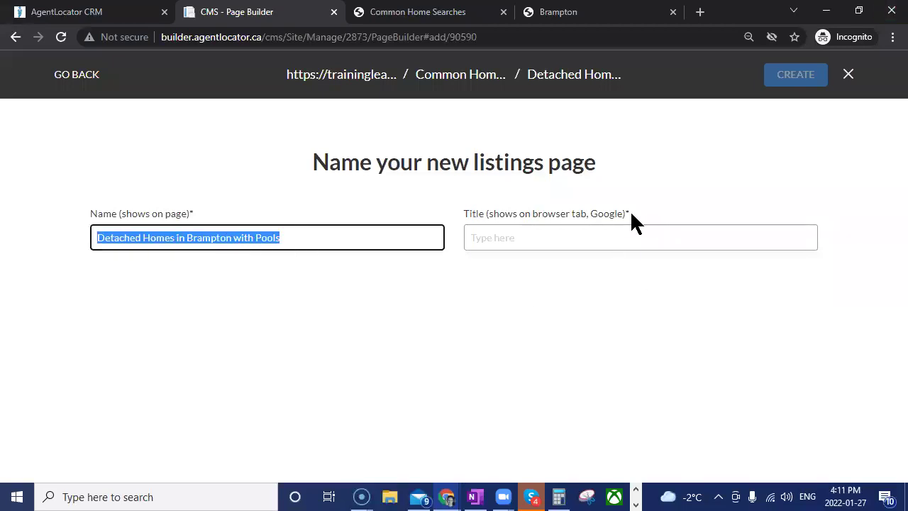
pyautogui.click(565, 241)
pyautogui.hotkey('ctrl', 'v')
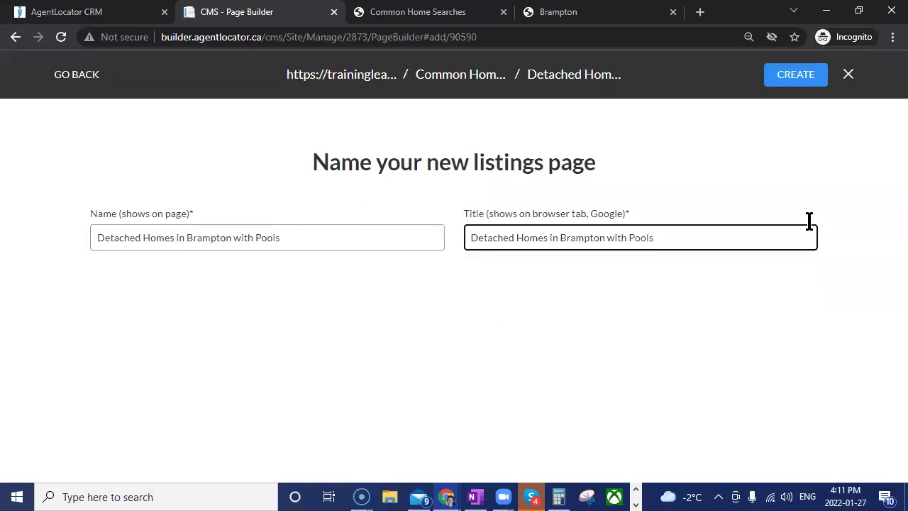
pyautogui.click(795, 74)
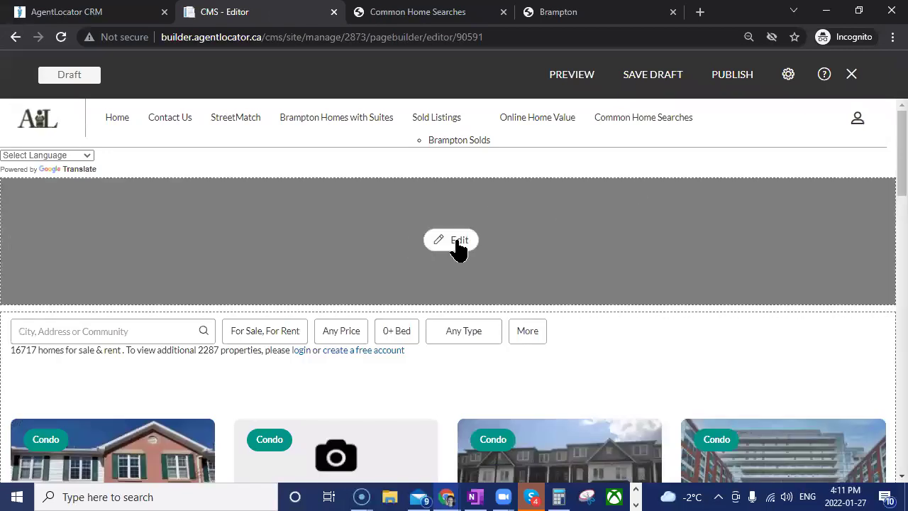
# Step: Look at the empty header text editor, then examine the heading, intro text, listings and rental statistics on the live Brampton page
pyautogui.click(454, 241)
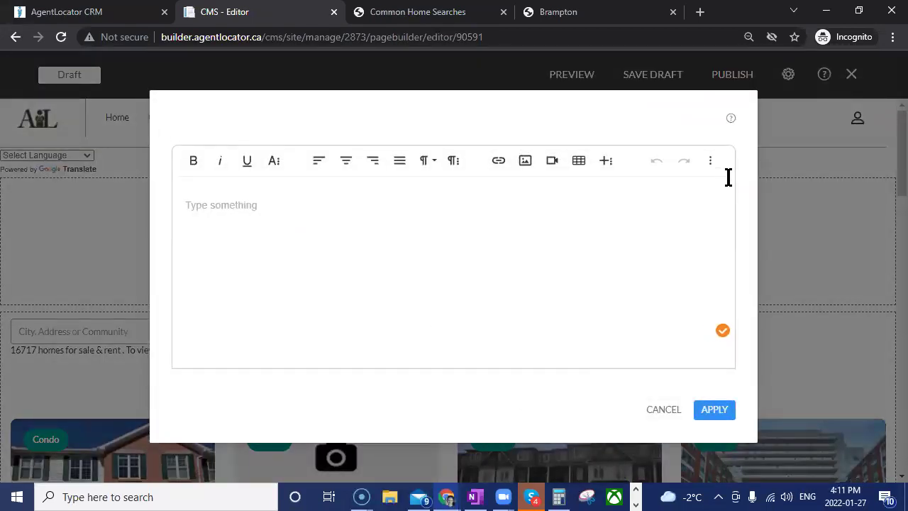
pyautogui.click(664, 411)
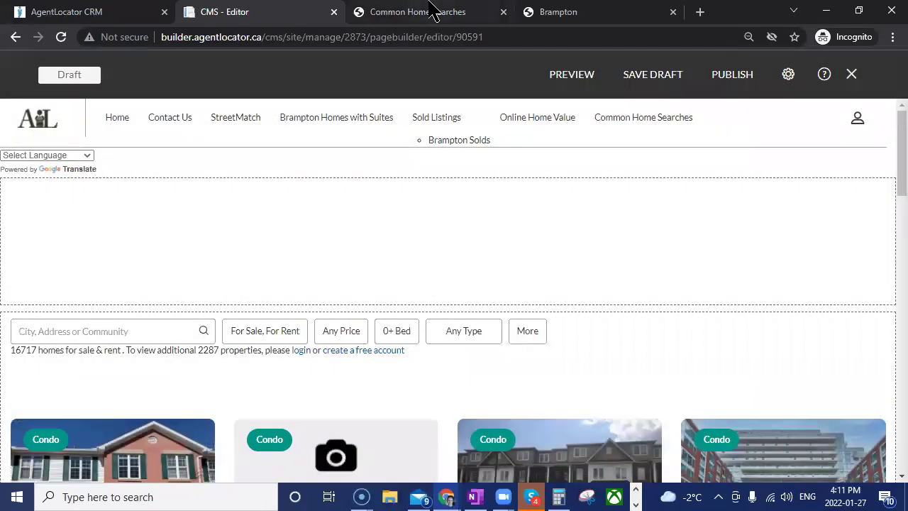
pyautogui.click(580, 12)
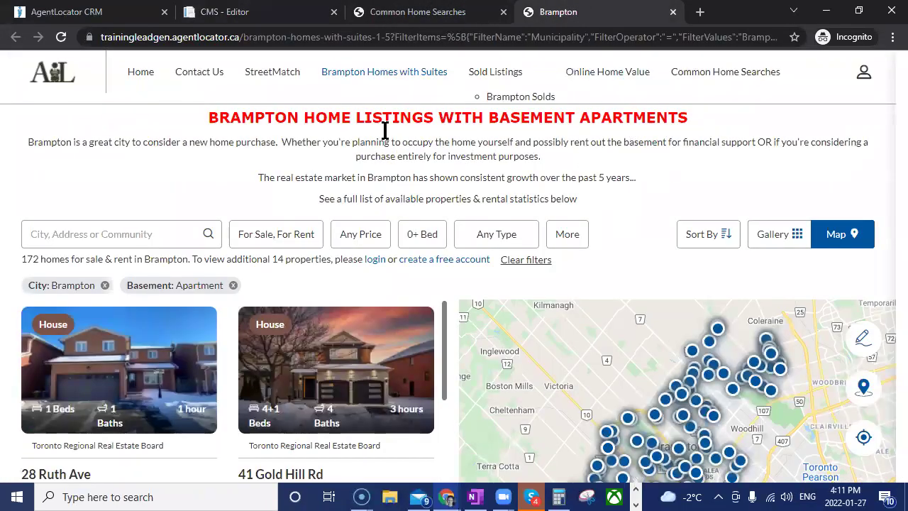
pyautogui.moveTo(211, 118); pyautogui.dragTo(717, 124)
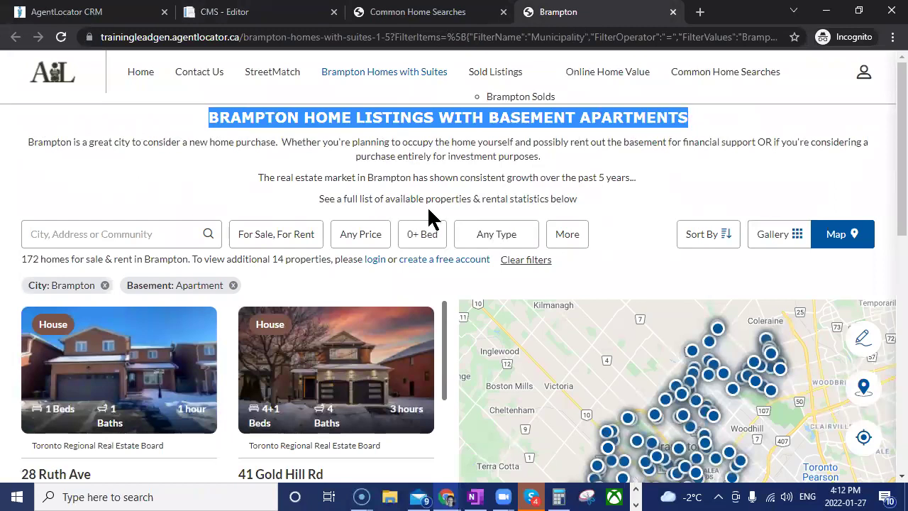
pyautogui.scroll(-2, 594, 209)
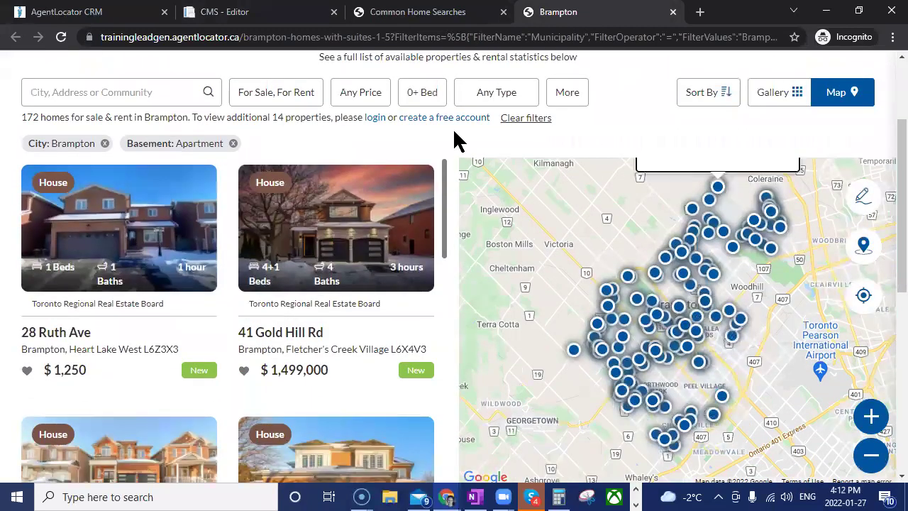
pyautogui.moveTo(647, 268)
pyautogui.scroll(-5, 431, 348)
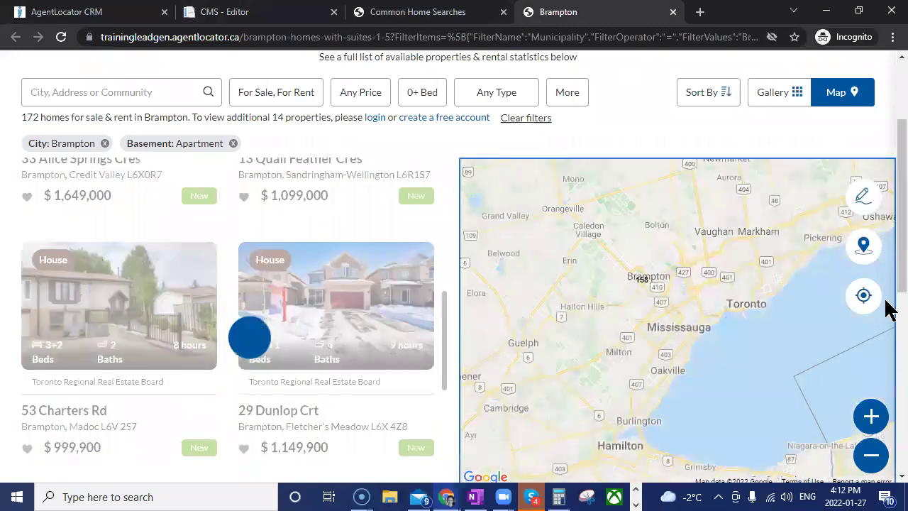
pyautogui.scroll(-10, 834, 287)
pyautogui.scroll(2, 833, 287)
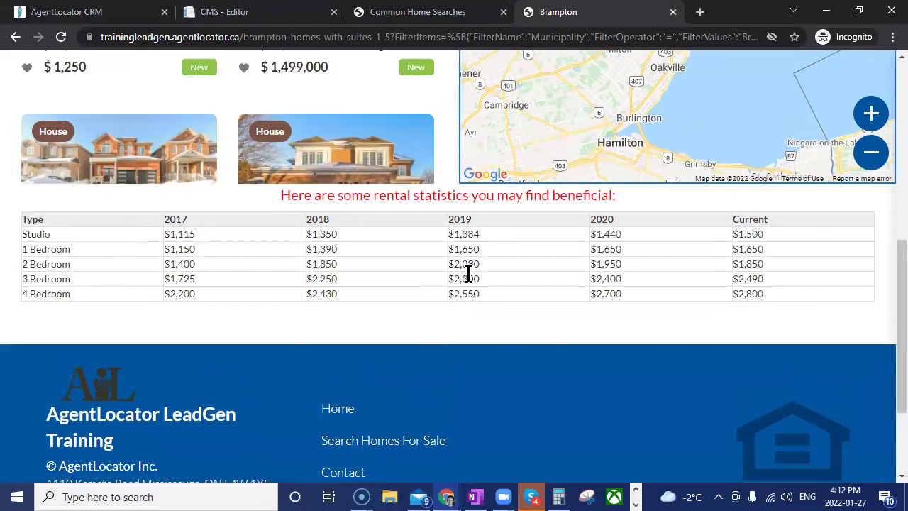
pyautogui.scroll(1, 468, 274)
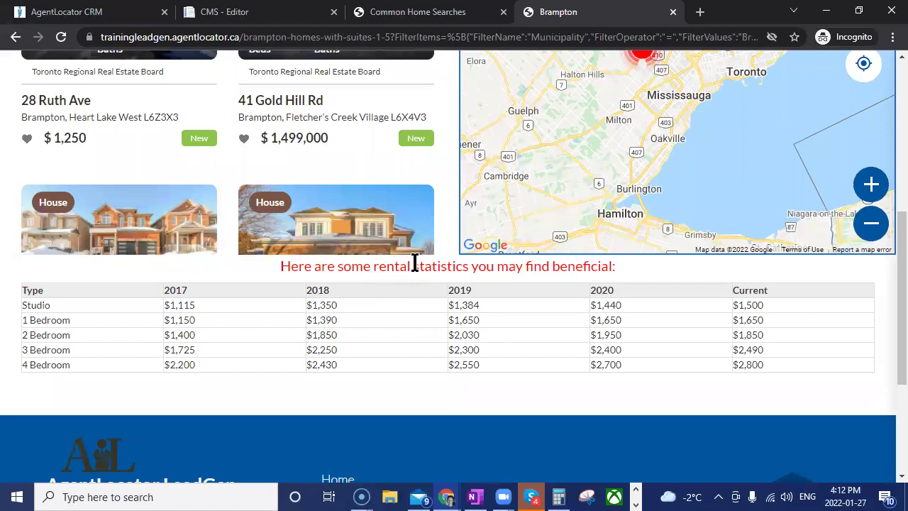
pyautogui.moveTo(372, 269); pyautogui.dragTo(468, 265)
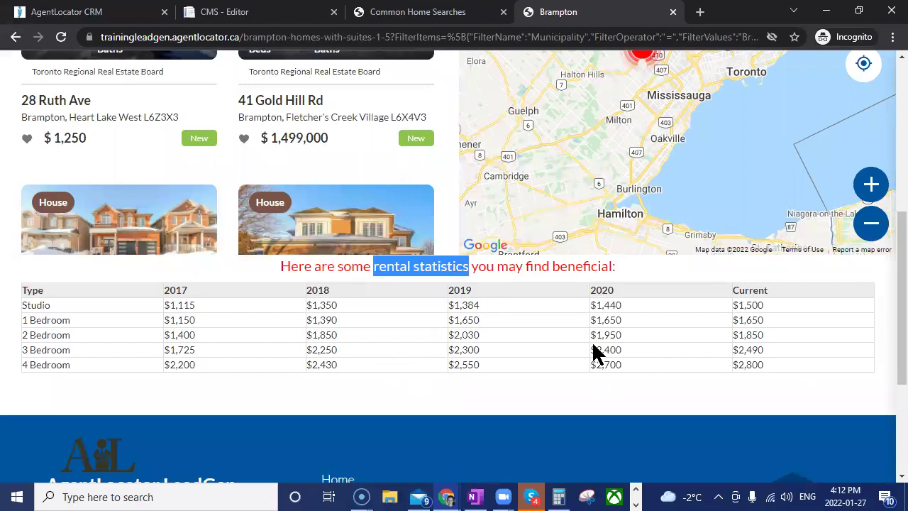
pyautogui.scroll(5, 871, 380)
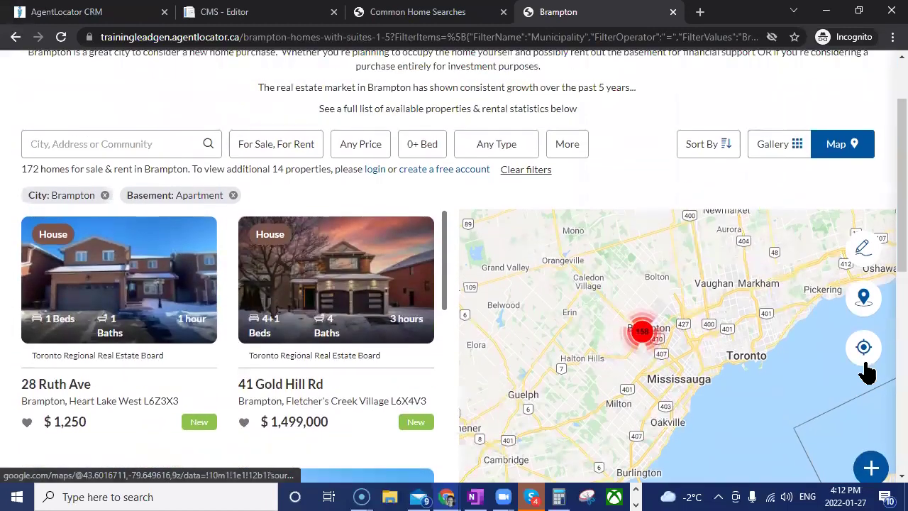
pyautogui.scroll(1, 647, 250)
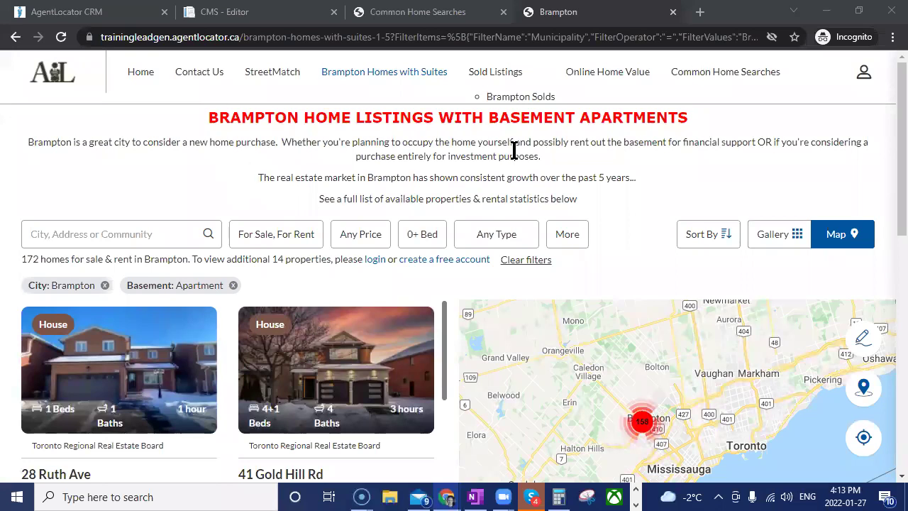
# Step: Return to the draft listings page and set the city in its listing criteria to Brampton
pyautogui.click(287, 12)
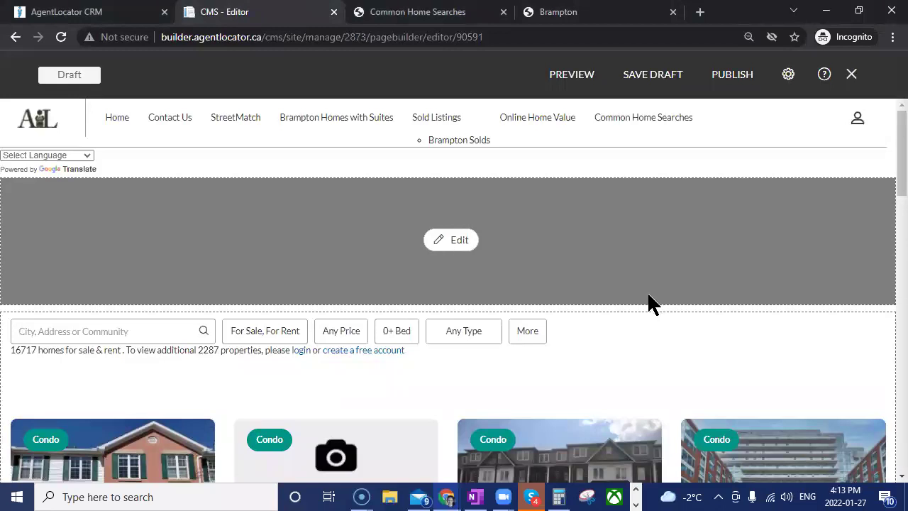
pyautogui.scroll(-5, 638, 308)
pyautogui.scroll(-1, 586, 341)
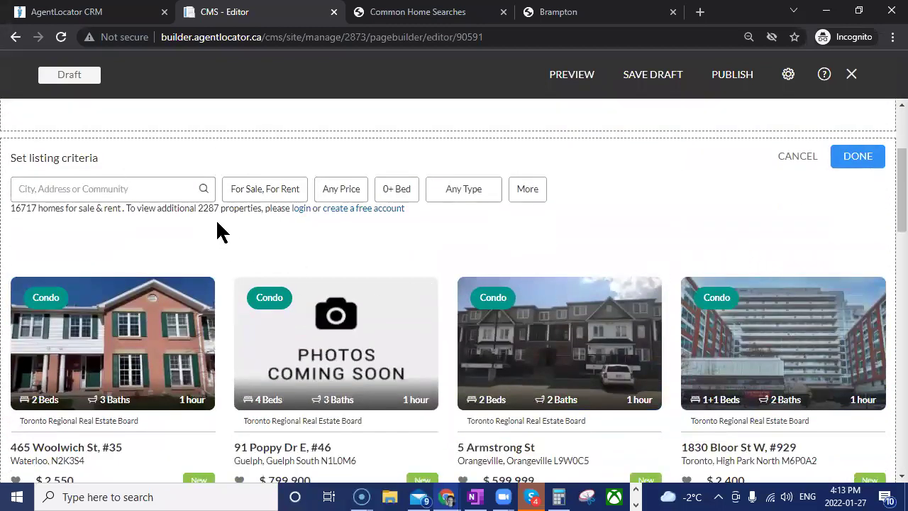
pyautogui.click(71, 189)
pyautogui.write('Brampto')
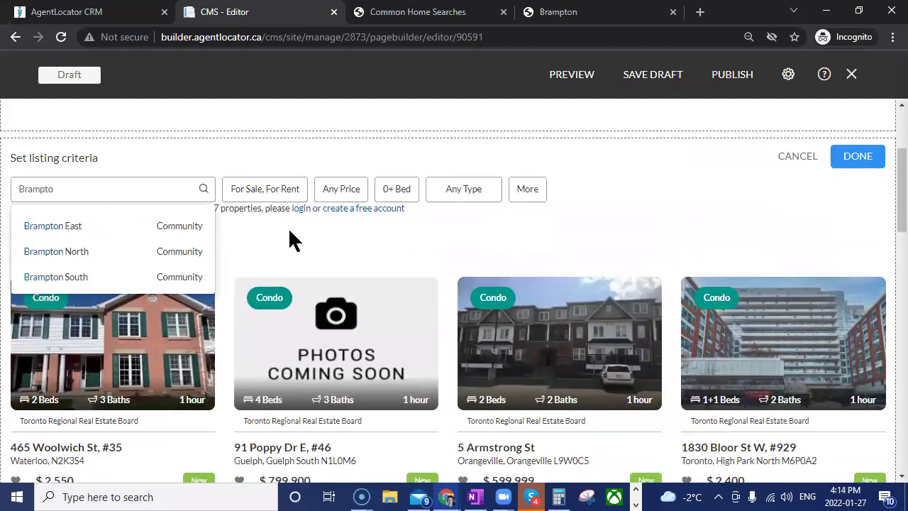
pyautogui.write('n')
pyautogui.press('Return')
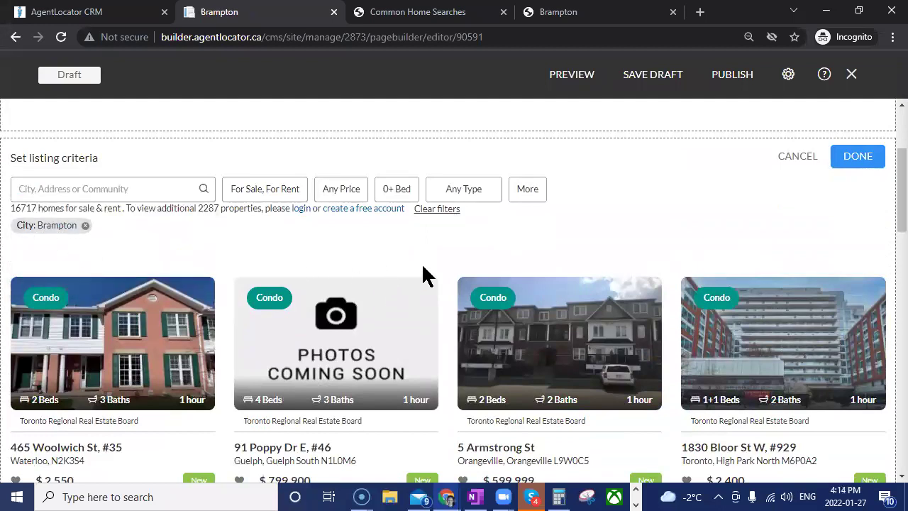
# Step: Filter the listing criteria by property type House, keeping only the Detached sub-type
pyautogui.scroll(2, 457, 268)
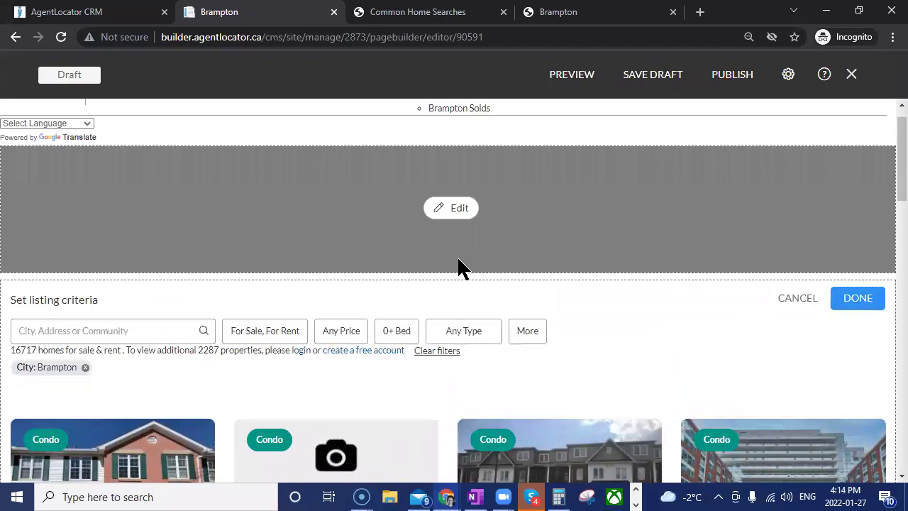
pyautogui.scroll(-1, 668, 330)
pyautogui.scroll(-2, 669, 334)
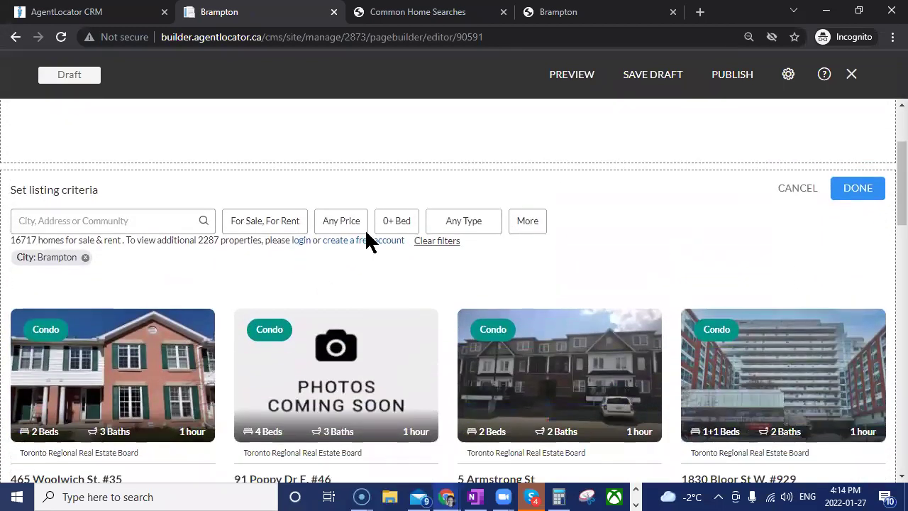
pyautogui.click(473, 229)
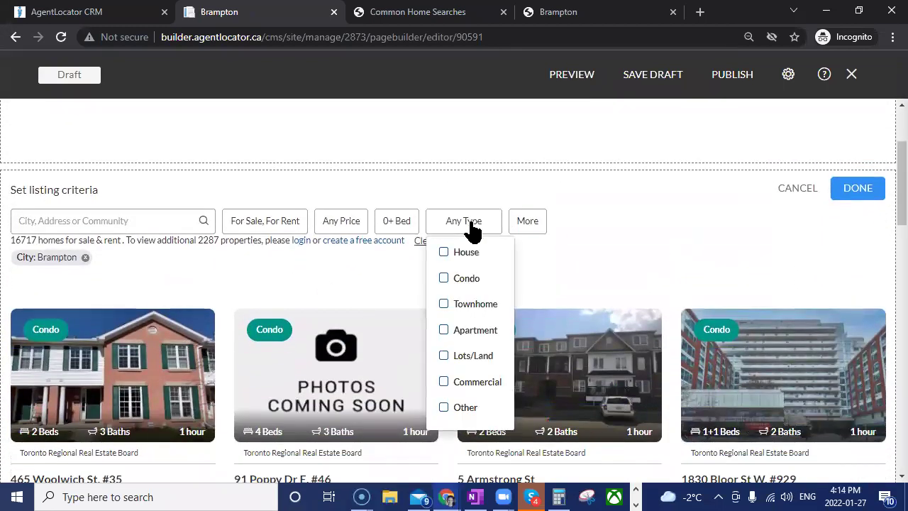
pyautogui.click(444, 254)
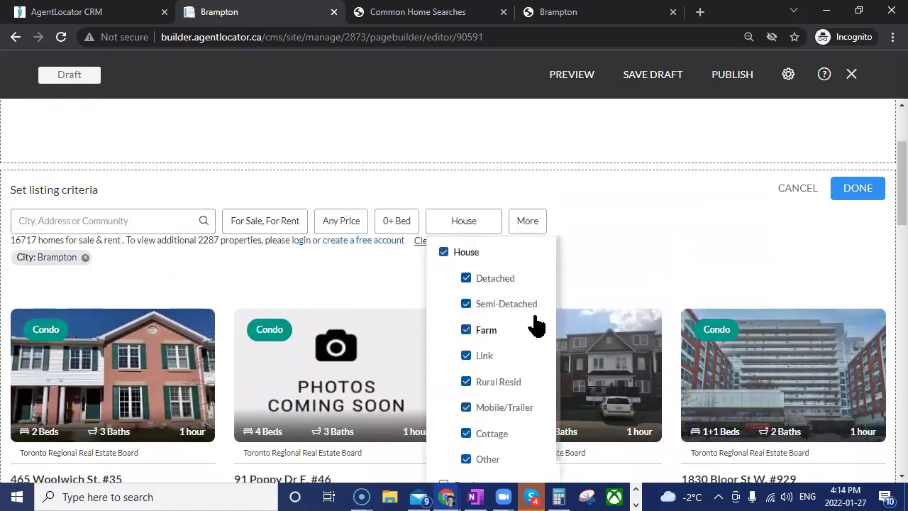
pyautogui.click(466, 304)
pyautogui.click(466, 330)
pyautogui.click(466, 356)
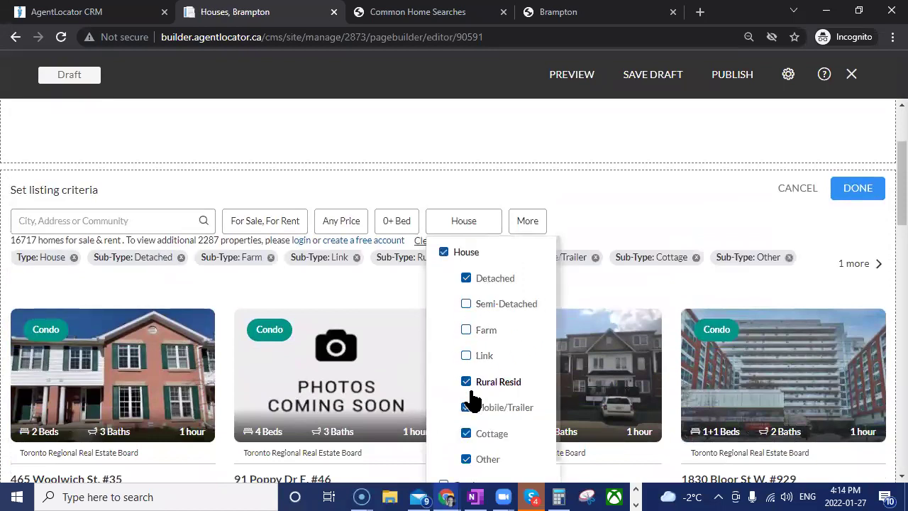
pyautogui.click(466, 381)
pyautogui.click(466, 408)
pyautogui.click(466, 433)
pyautogui.click(466, 459)
pyautogui.click(570, 261)
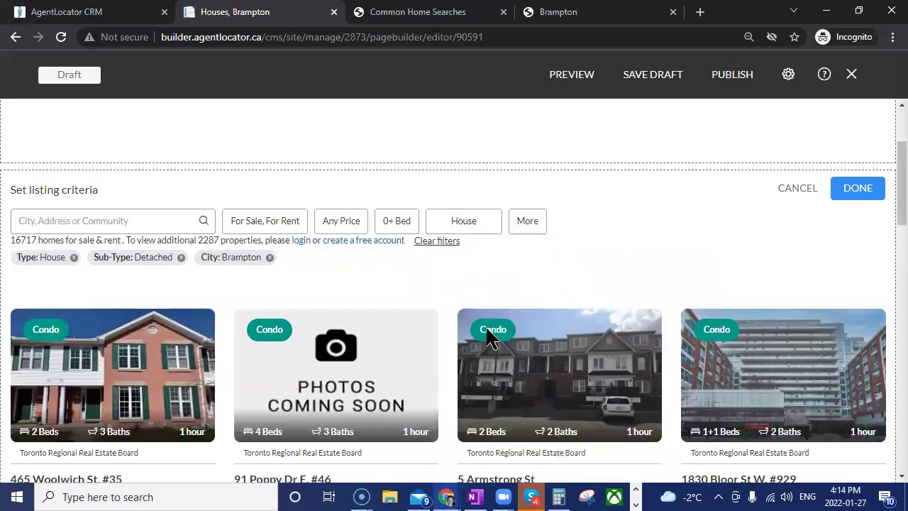
# Step: Add the pool types Above Ground, Indoor, Inground and Lap Pool to the listing criteria and apply the criteria to the page
pyautogui.click(535, 225)
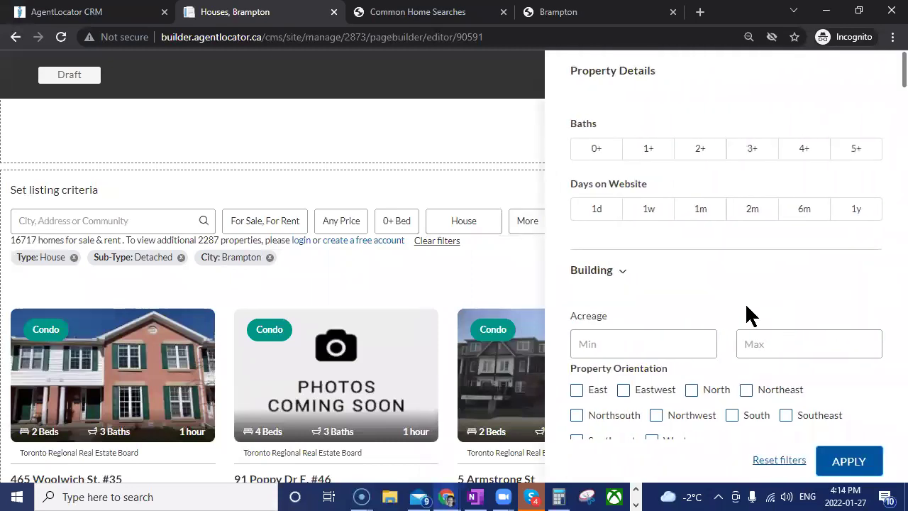
pyautogui.scroll(-15, 746, 306)
pyautogui.scroll(-10, 720, 346)
pyautogui.scroll(-11, 695, 334)
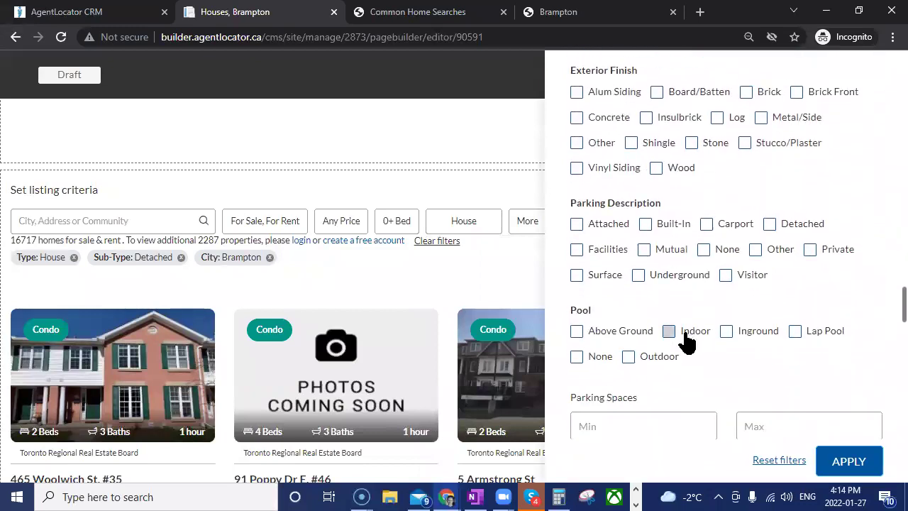
pyautogui.click(576, 331)
pyautogui.click(670, 334)
pyautogui.click(795, 330)
pyautogui.scroll(-1, 812, 321)
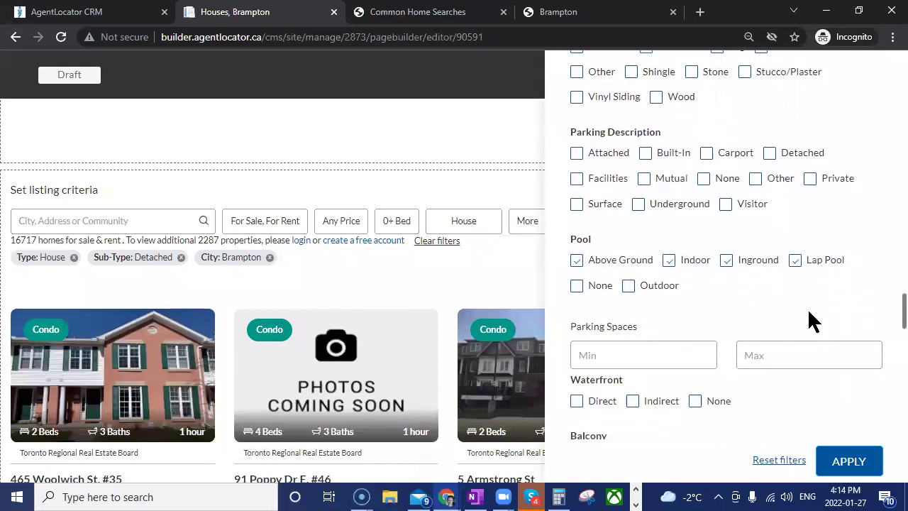
pyautogui.click(847, 471)
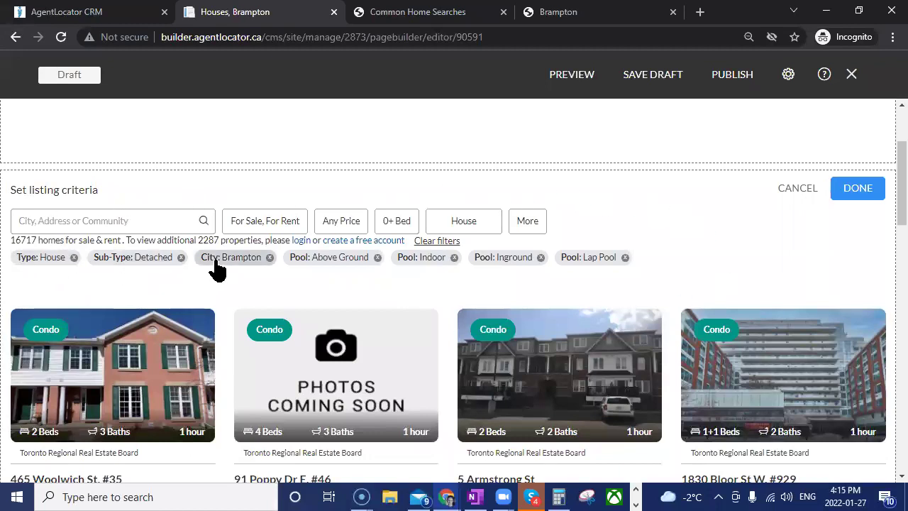
pyautogui.click(859, 188)
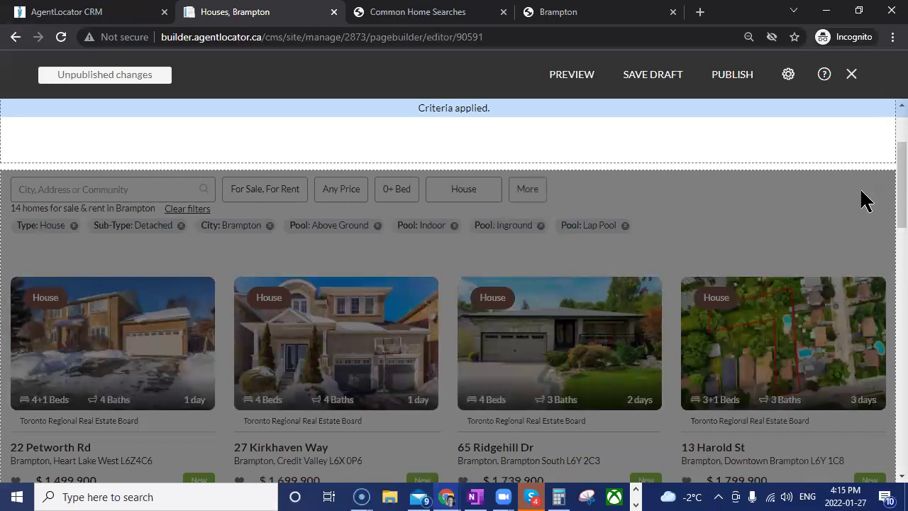
# Step: Look through the filtered Brampton listings on the draft page, checking the home types, prices and locations
pyautogui.scroll(-2, 819, 348)
pyautogui.scroll(1, 813, 337)
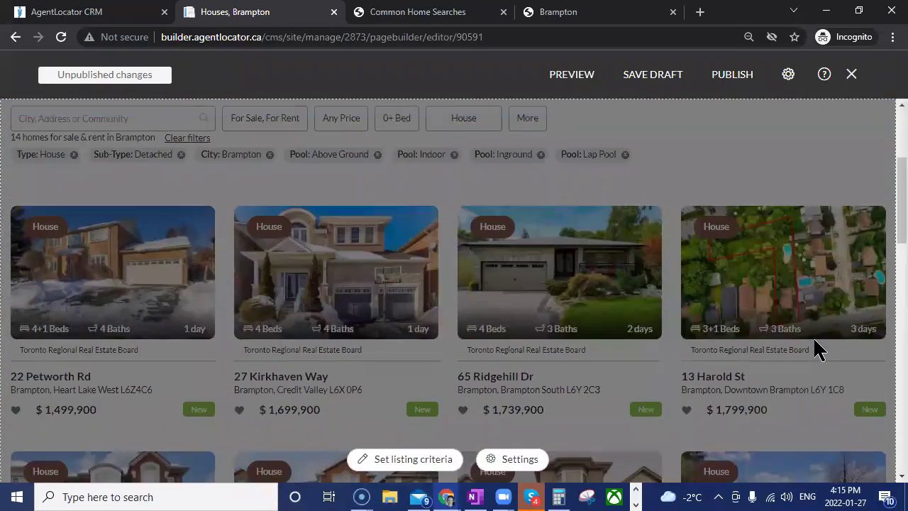
pyautogui.scroll(-2, 809, 339)
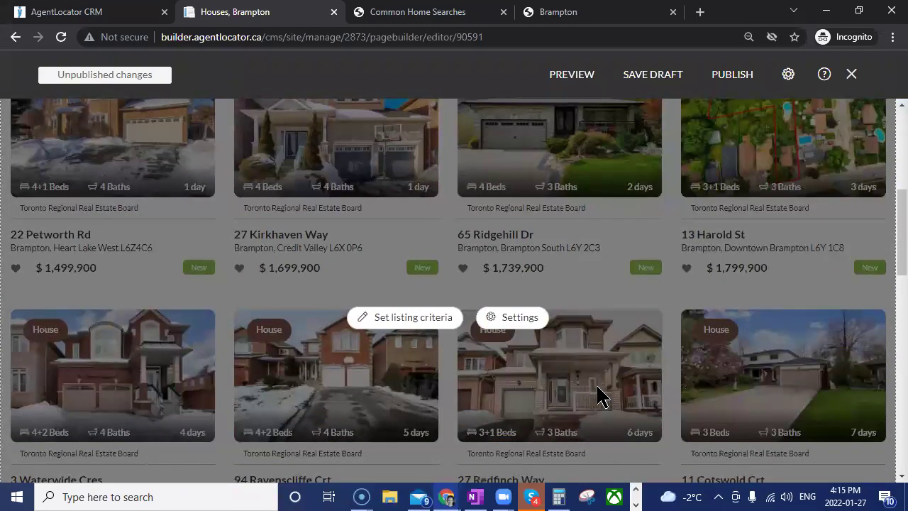
pyautogui.scroll(2, 598, 396)
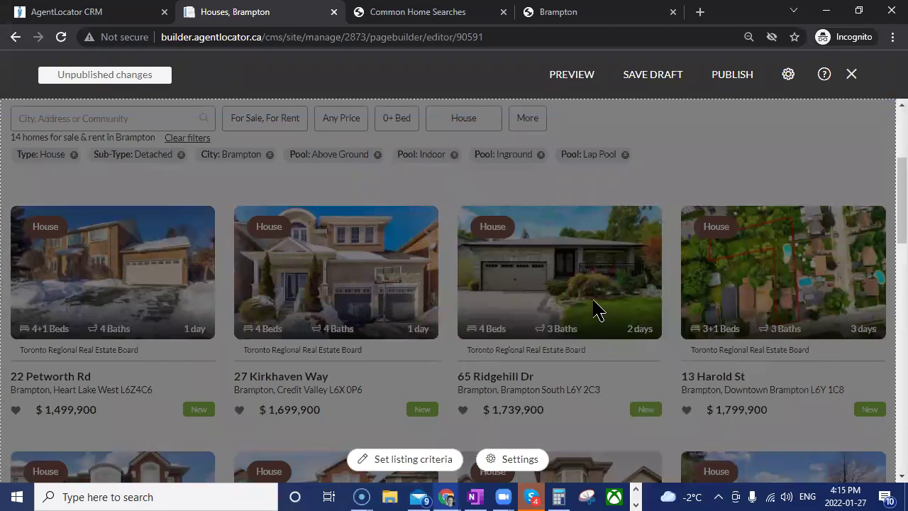
pyautogui.scroll(2, 599, 312)
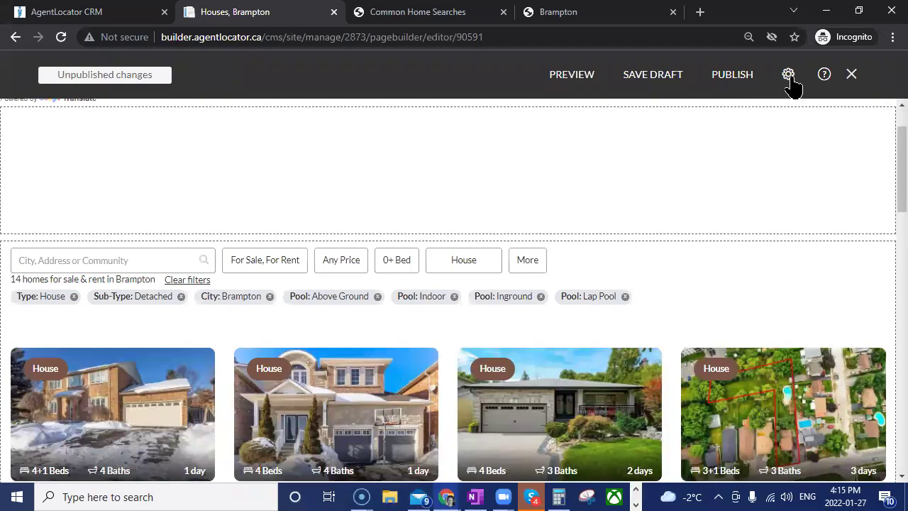
pyautogui.scroll(-1, 887, 358)
pyautogui.scroll(-20, 887, 397)
pyautogui.scroll(14, 886, 310)
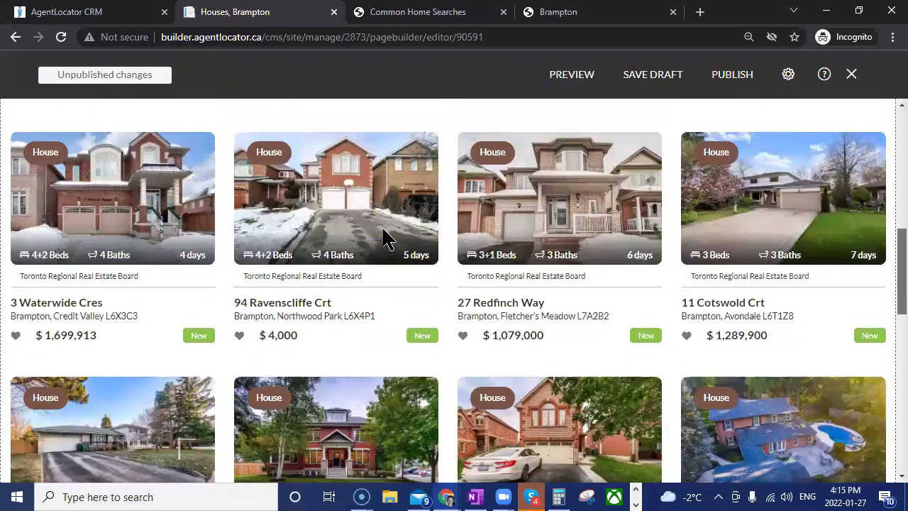
# Step: Set the listing widget's default view to Map, apply it and check the listings layout
pyautogui.moveTo(489, 145)
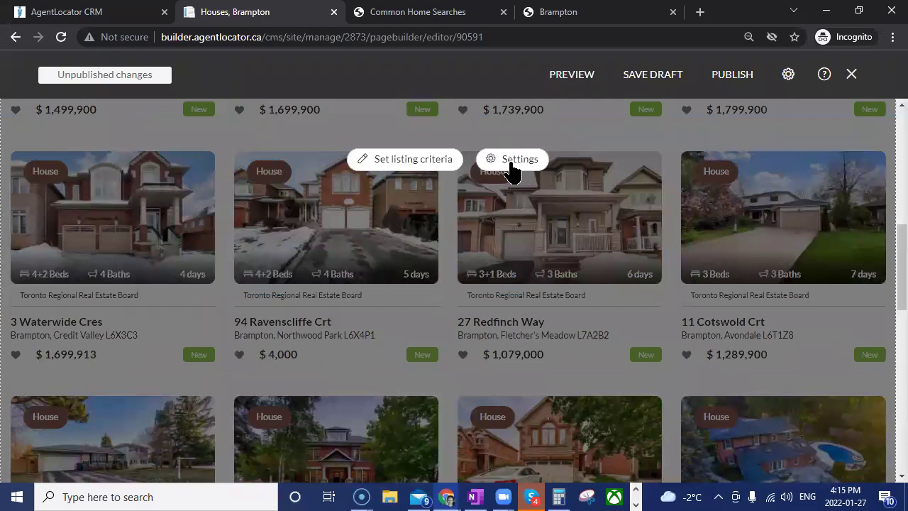
pyautogui.click(512, 161)
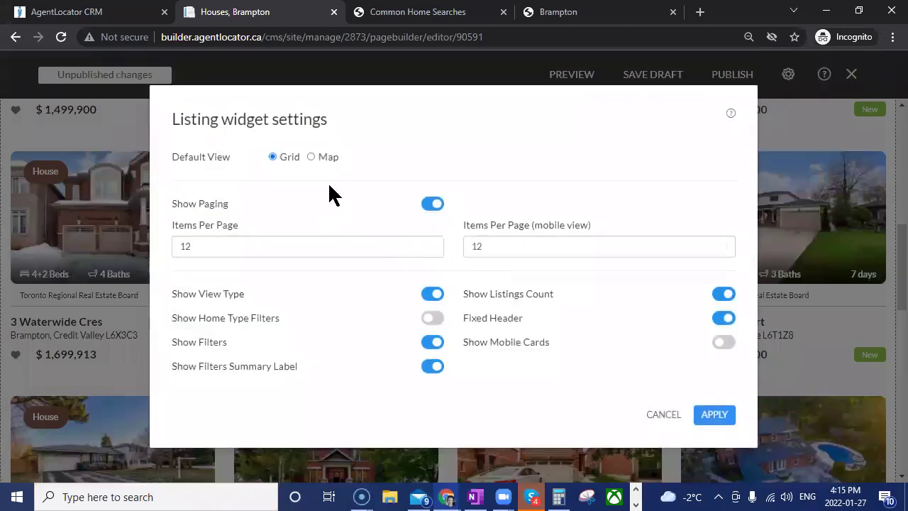
pyautogui.click(323, 157)
pyautogui.click(717, 417)
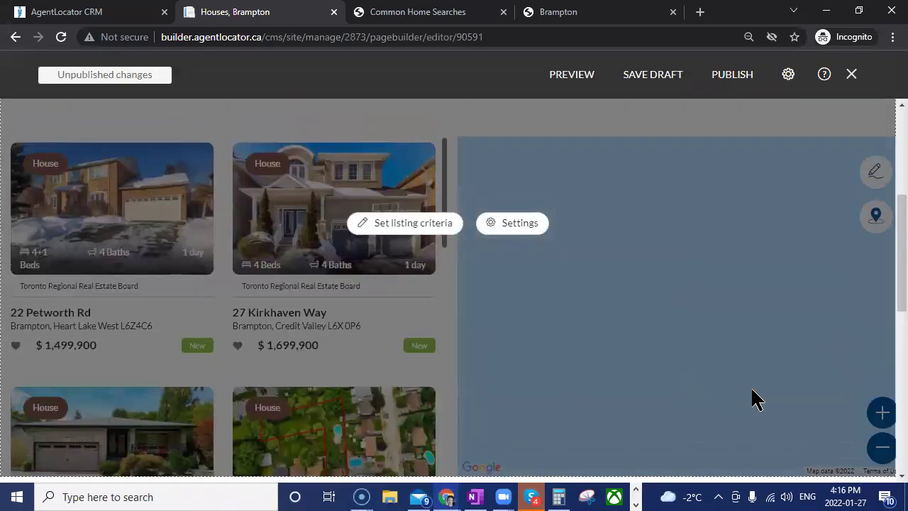
pyautogui.scroll(-1, 734, 388)
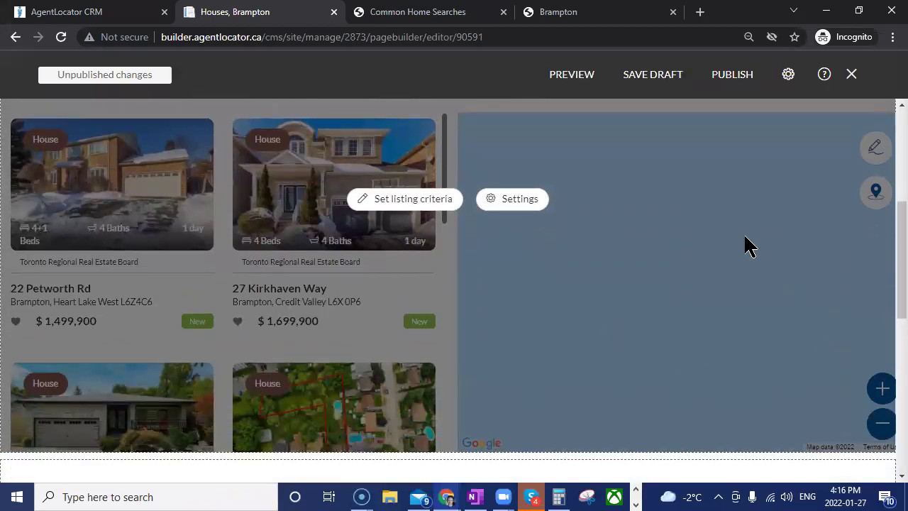
pyautogui.scroll(3, 837, 358)
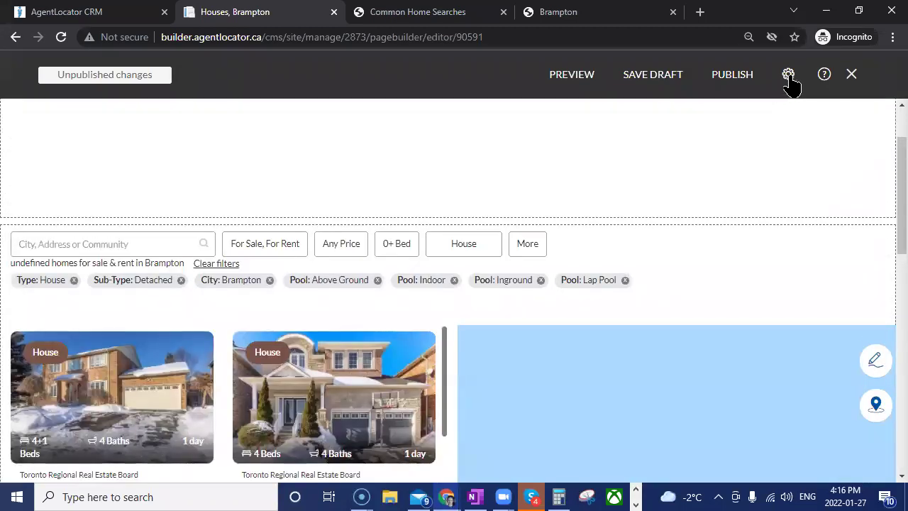
# Step: Review the listings page's name, title, URL and SEO settings, and publish the page
pyautogui.click(790, 79)
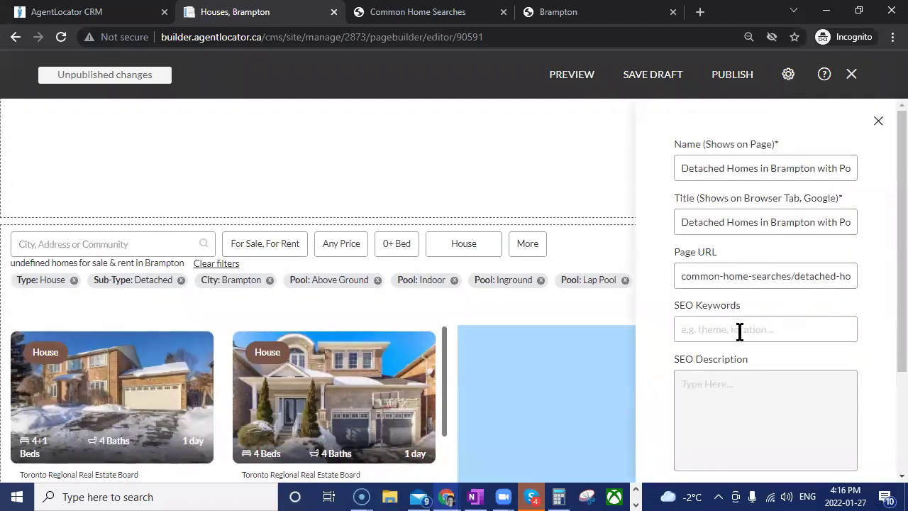
pyautogui.moveTo(349, 290)
pyautogui.scroll(-1, 667, 383)
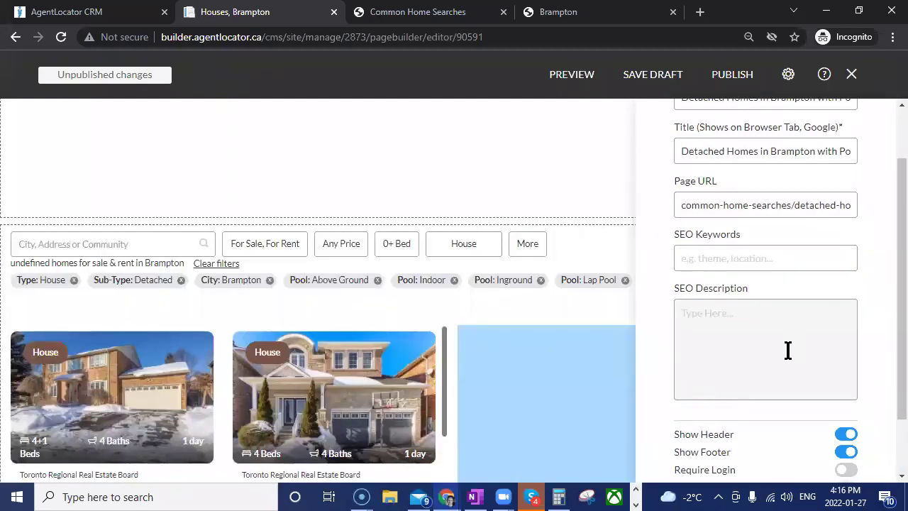
pyautogui.click(733, 83)
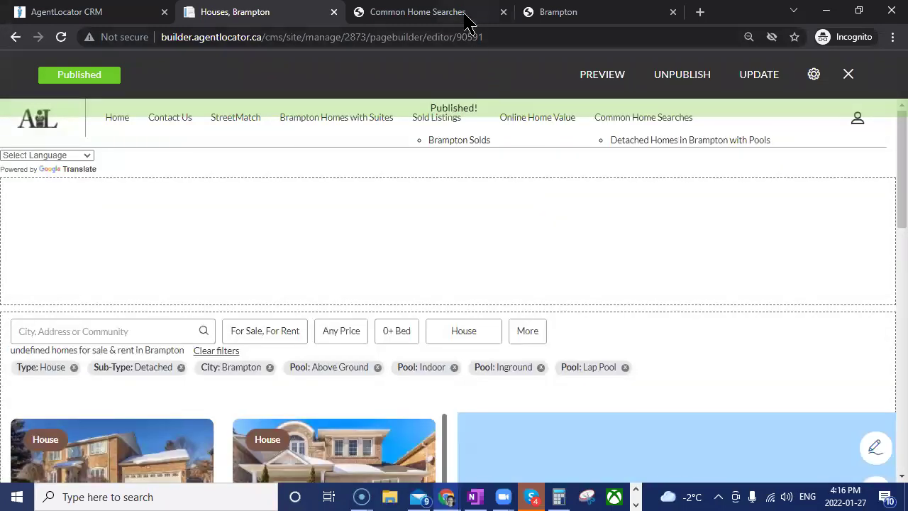
# Step: Reload the live Common Home Searches page and open its Detached Homes in Brampton with Pools sub-page
pyautogui.click(468, 21)
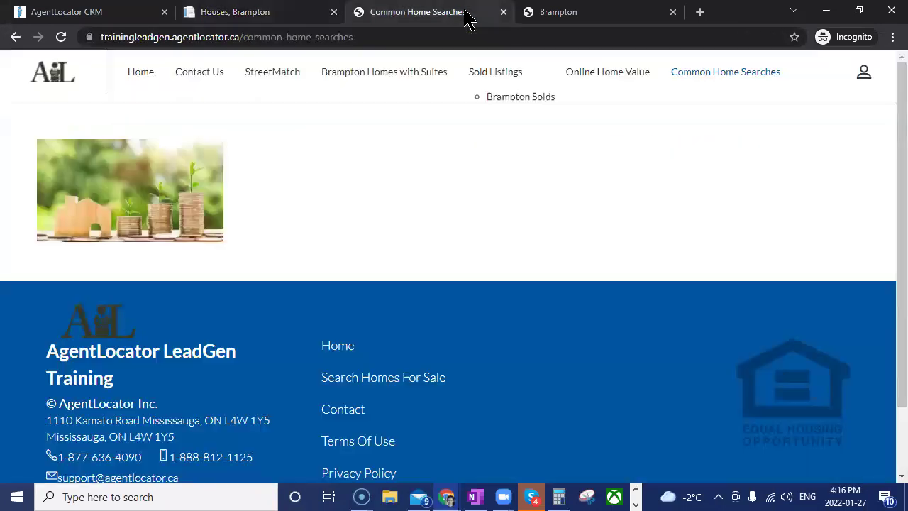
pyautogui.click(61, 36)
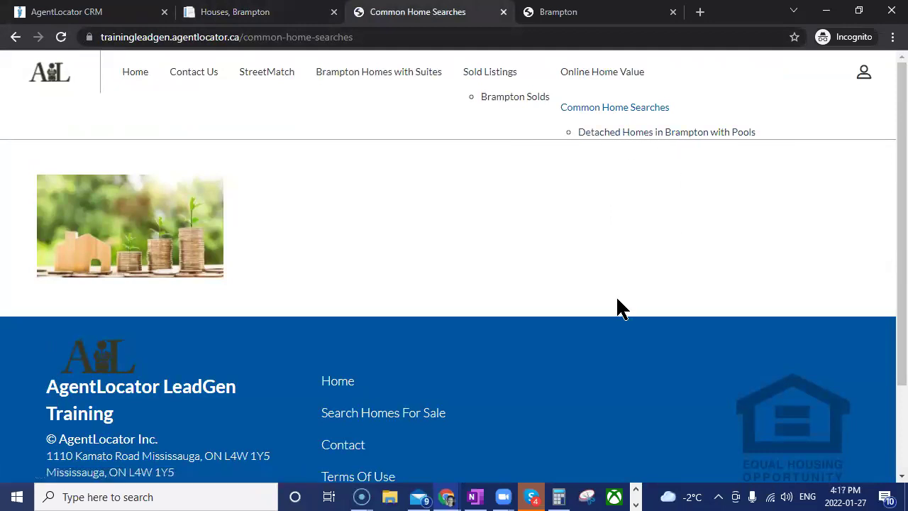
pyautogui.click(653, 134)
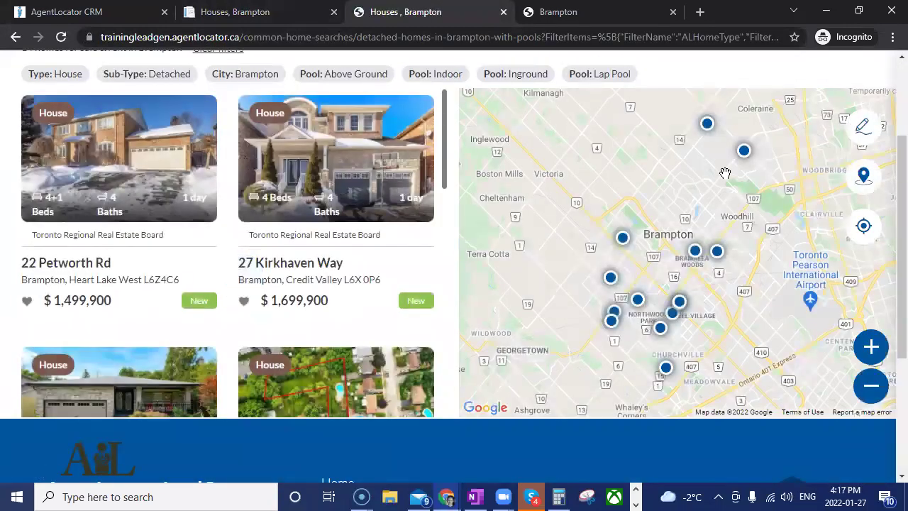
# Step: Examine the map markers, listings and filters on the live pools page, and return to the live Common Home Searches page
pyautogui.click(747, 165)
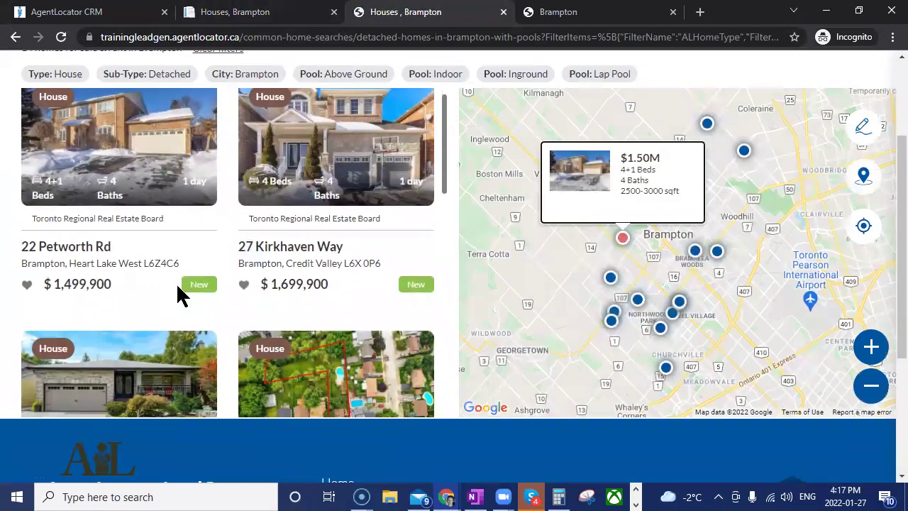
pyautogui.scroll(-4, 177, 291)
pyautogui.scroll(-6, 177, 290)
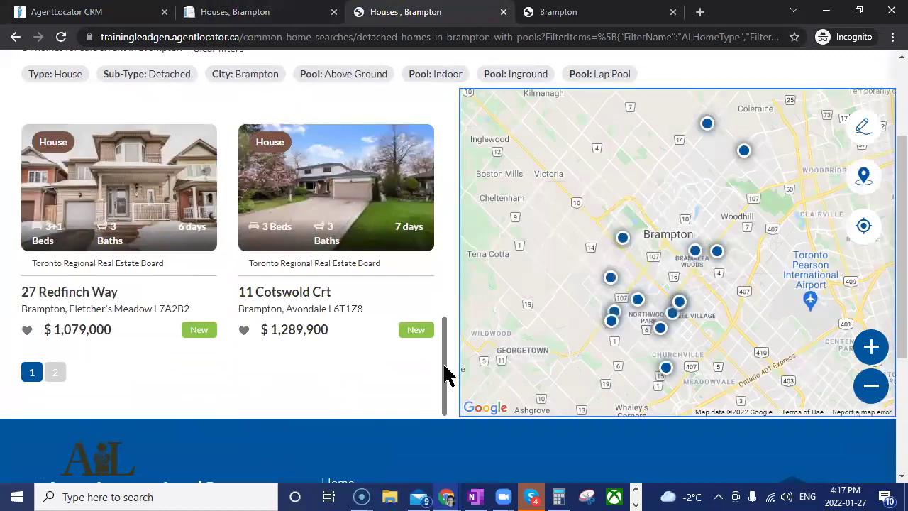
pyautogui.scroll(1, 316, 347)
pyautogui.scroll(10, 316, 347)
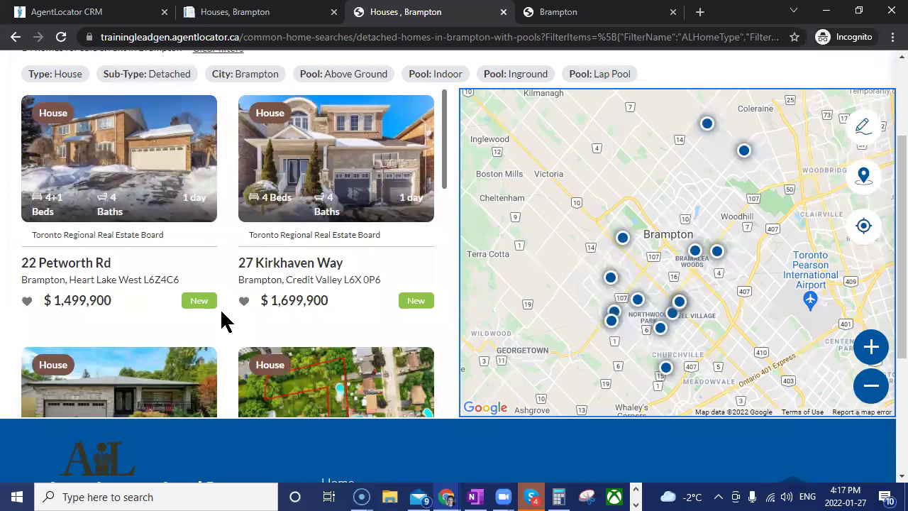
pyautogui.click(330, 81)
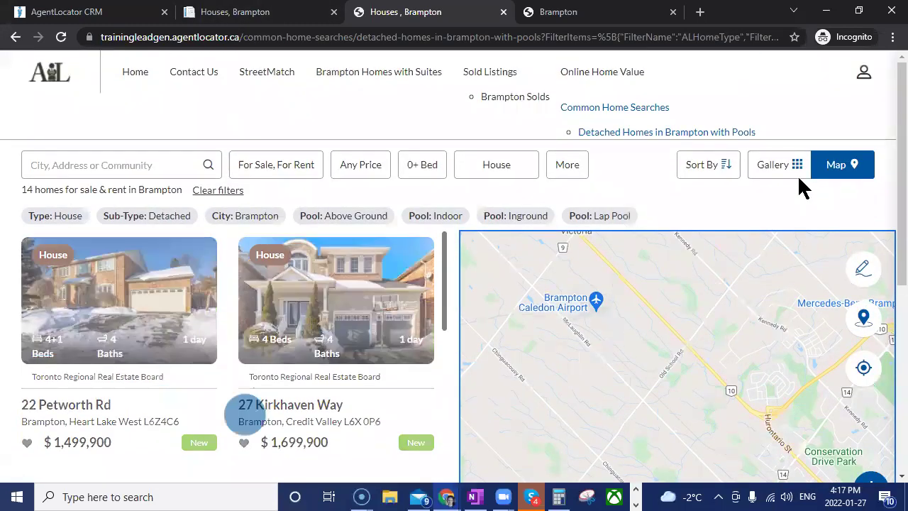
pyautogui.click(609, 114)
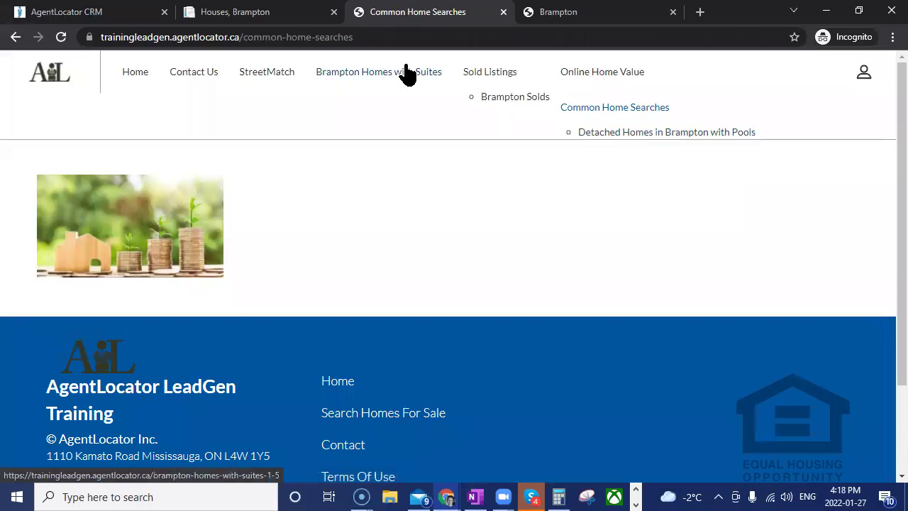
# Step: Go back to the site builder, leave the listings page editor and open the Common Home Searches page's picture block for editing
pyautogui.click(259, 12)
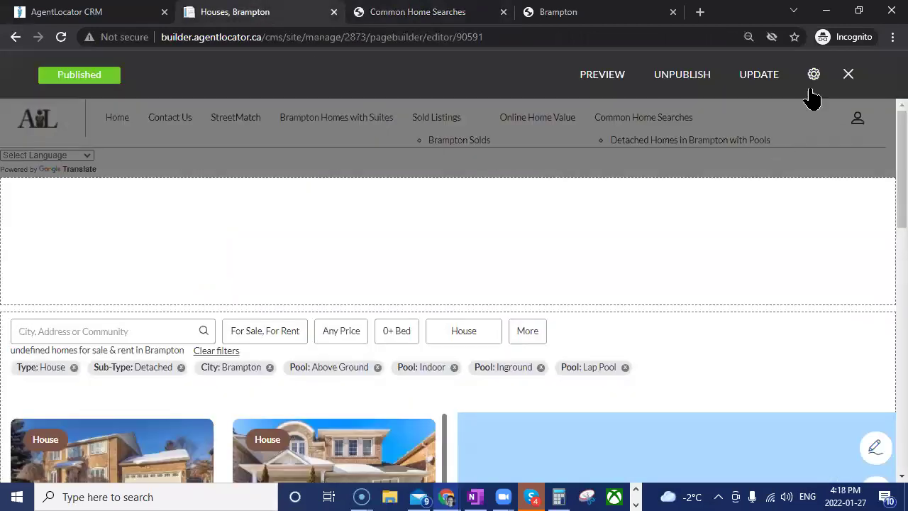
pyautogui.click(848, 73)
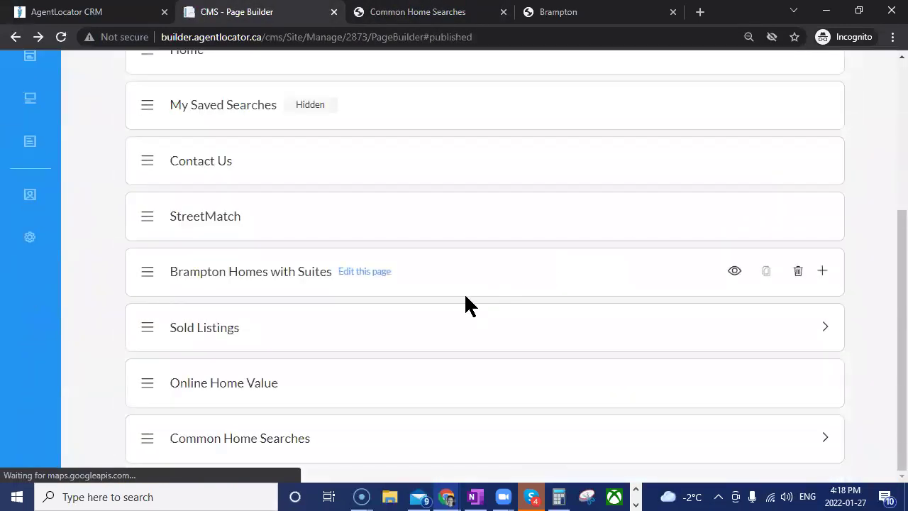
pyautogui.click(343, 439)
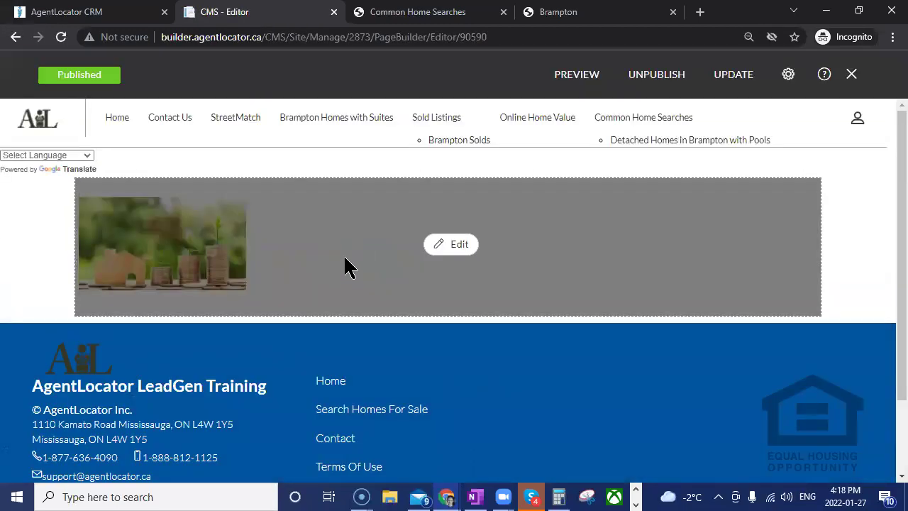
pyautogui.click(440, 245)
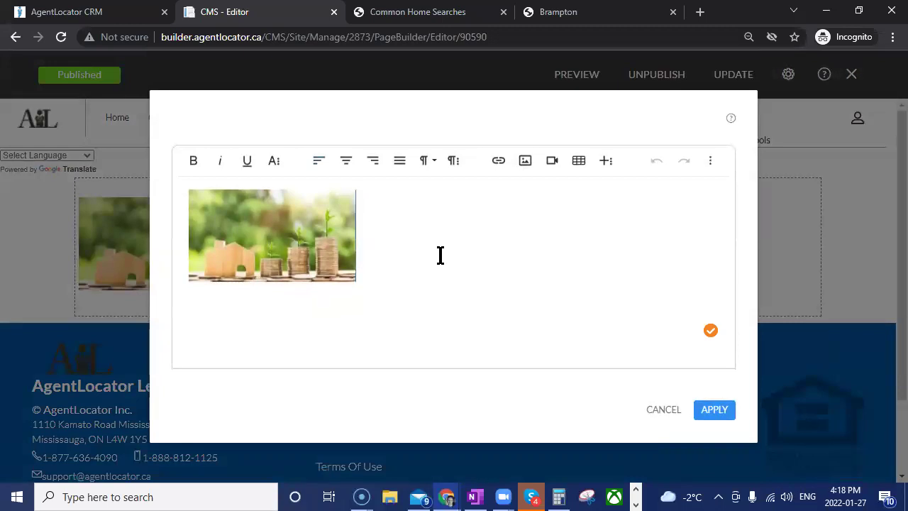
# Step: Insert the Facebook picture from the media library beside the existing house-and-coins picture
pyautogui.click(440, 255)
pyautogui.click(420, 249)
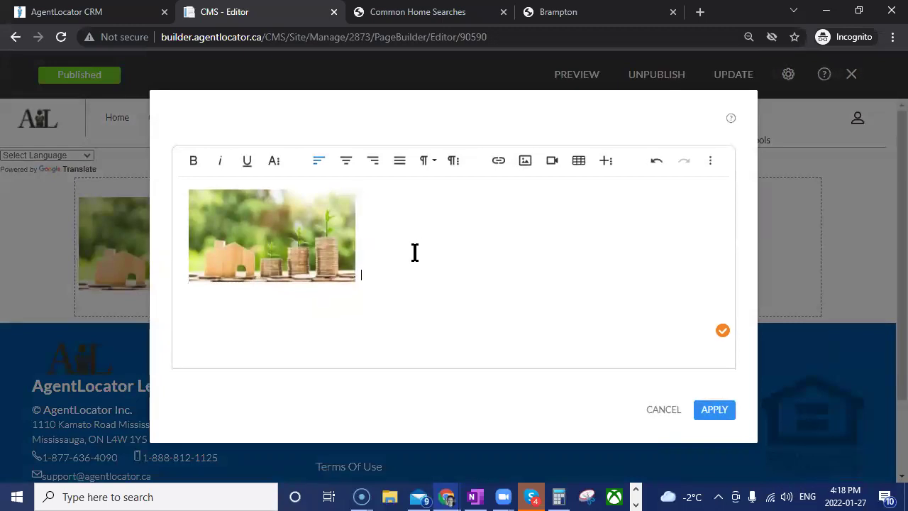
pyautogui.click(525, 160)
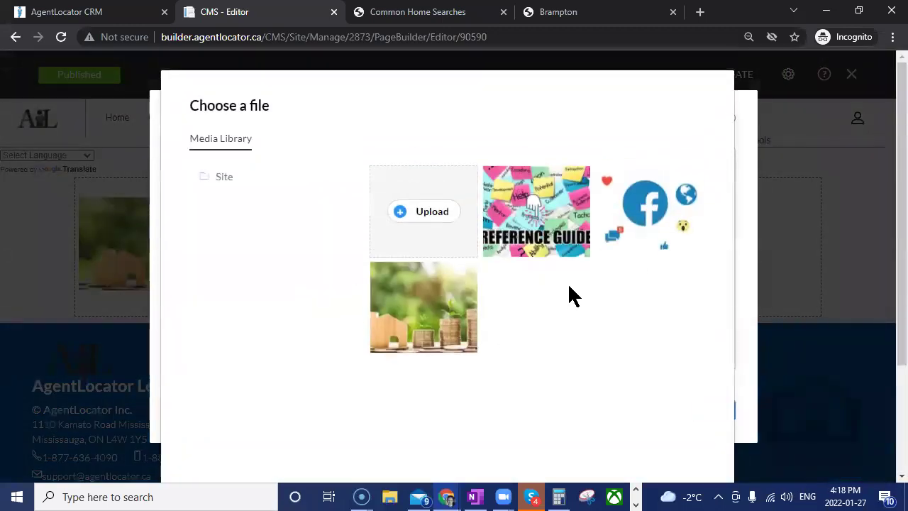
pyautogui.click(661, 243)
pyautogui.scroll(-3, 710, 355)
pyautogui.click(677, 438)
pyautogui.click(415, 271)
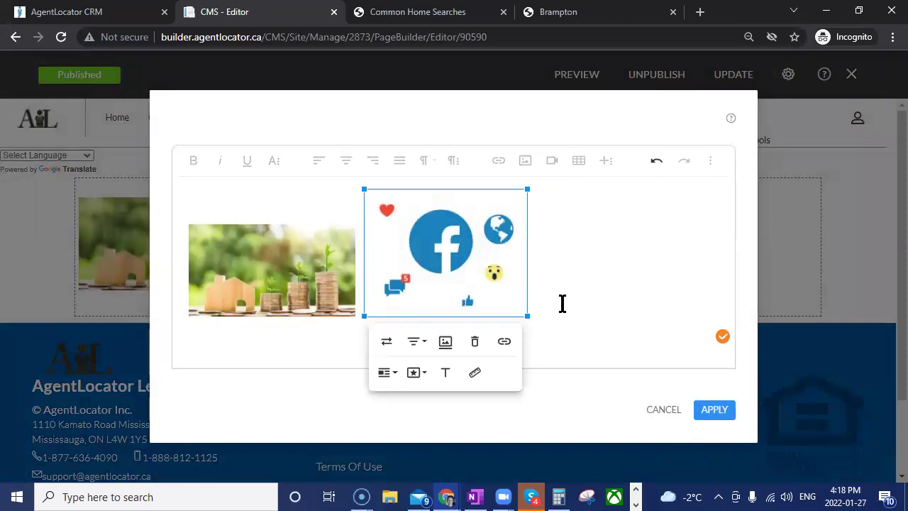
# Step: Open the live Detached Homes in Brampton with Pools sub-page and copy its full web address
pyautogui.click(562, 304)
pyautogui.click(499, 283)
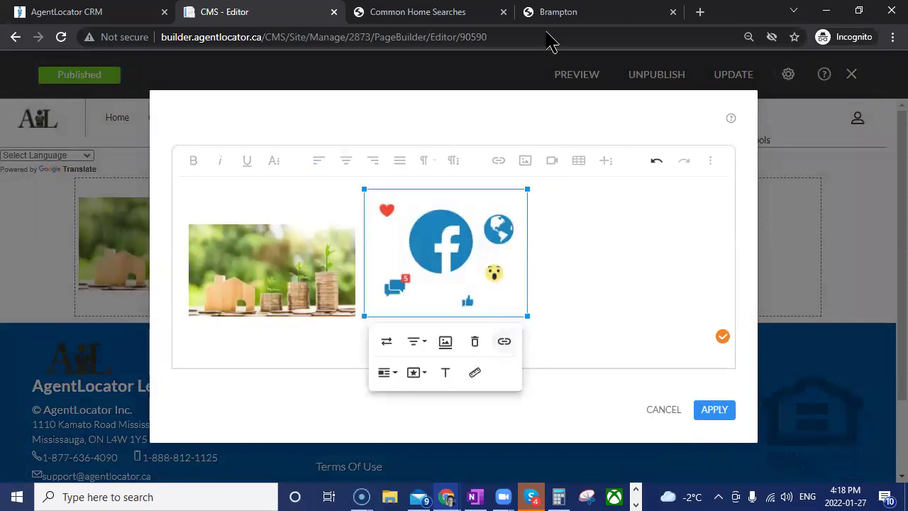
pyautogui.click(421, 12)
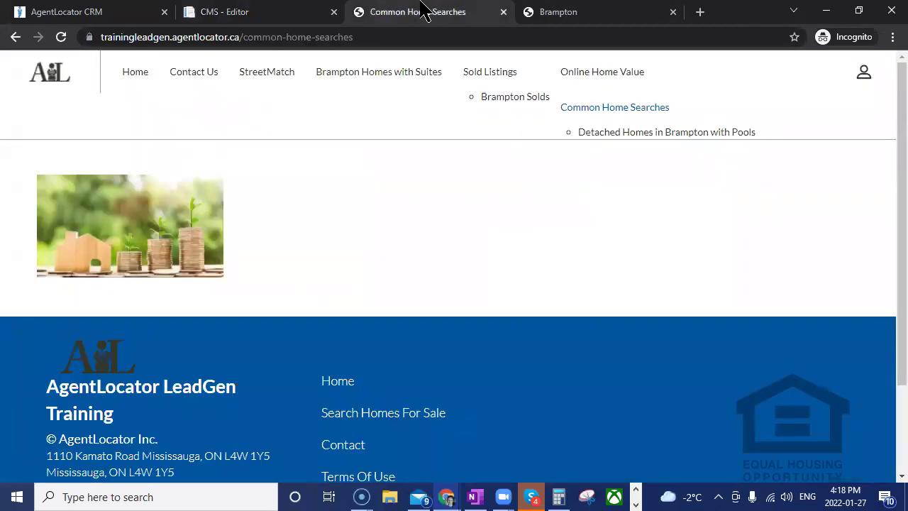
pyautogui.click(647, 135)
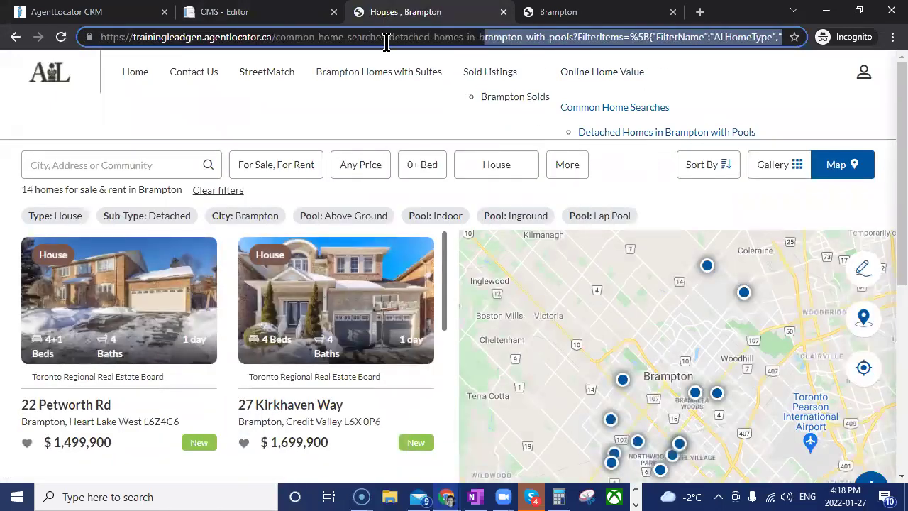
pyautogui.click(386, 36)
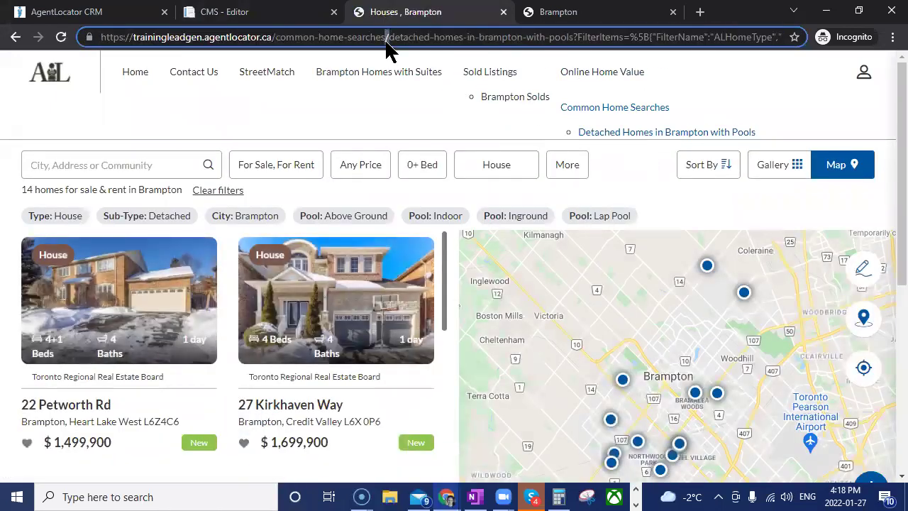
pyautogui.hotkey('ctrl', 'a')
# Step: Link the Facebook picture to the copied pools page address, set it to open in a new tab, and apply the block changes
pyautogui.click(242, 12)
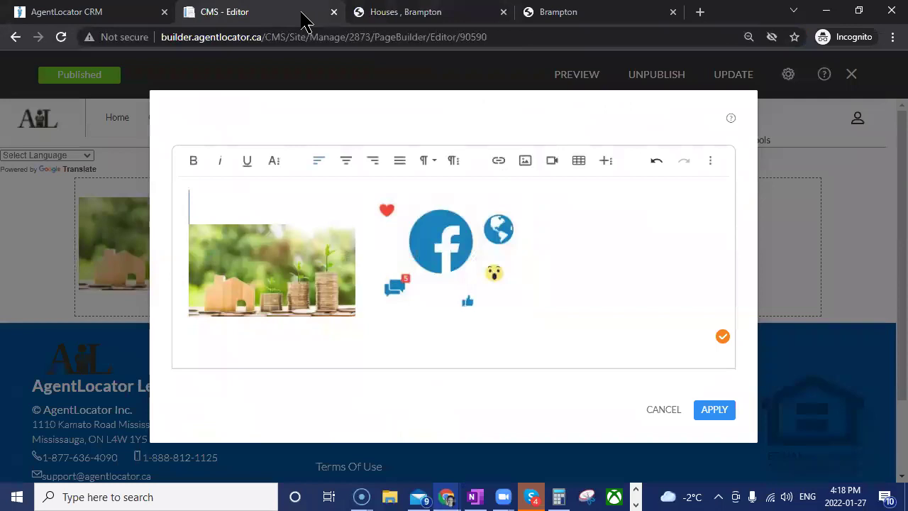
pyautogui.click(438, 263)
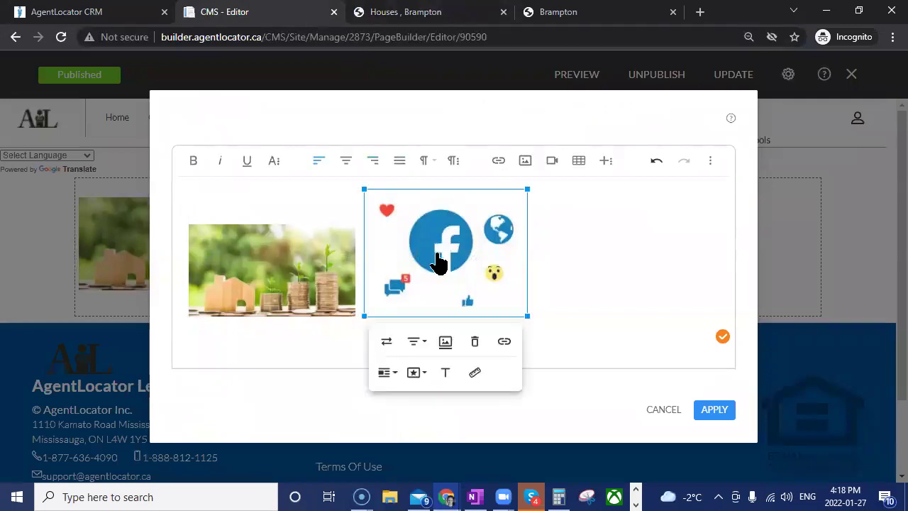
pyautogui.click(501, 348)
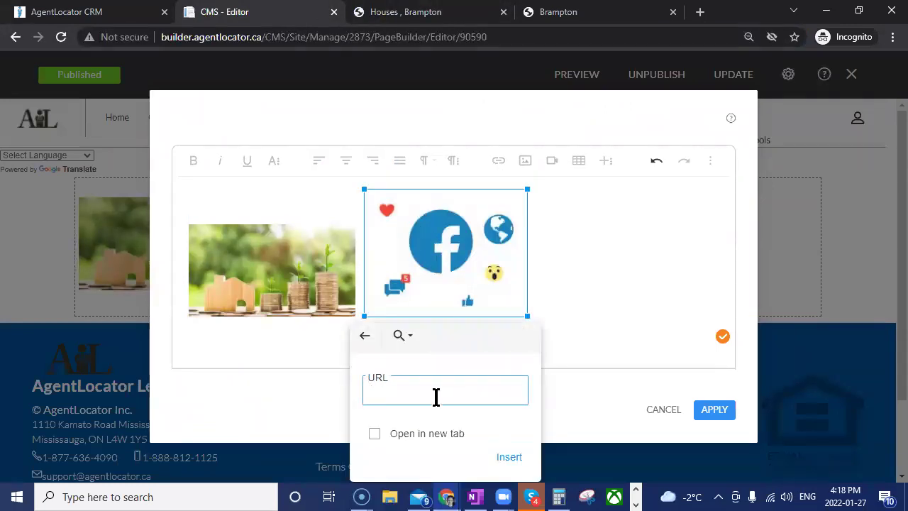
pyautogui.hotkey('ctrl', 'v')
pyautogui.click(373, 434)
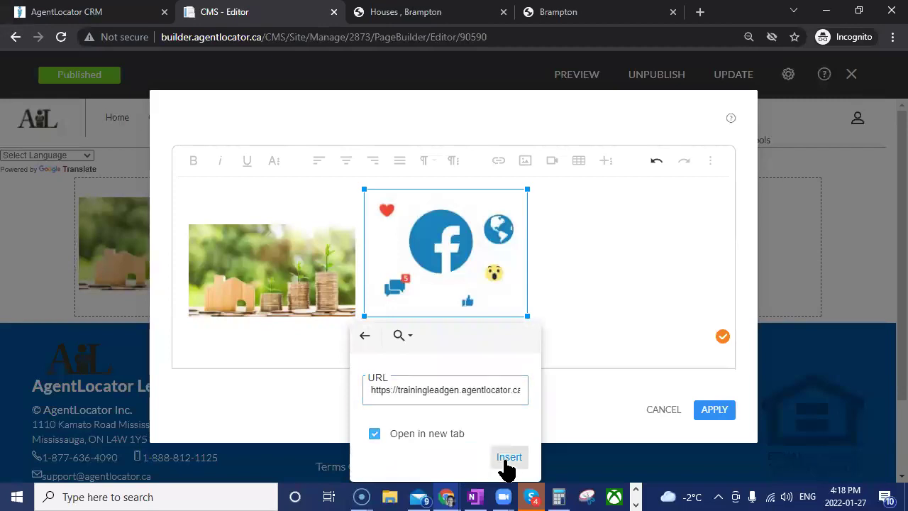
pyautogui.click(508, 457)
pyautogui.click(712, 411)
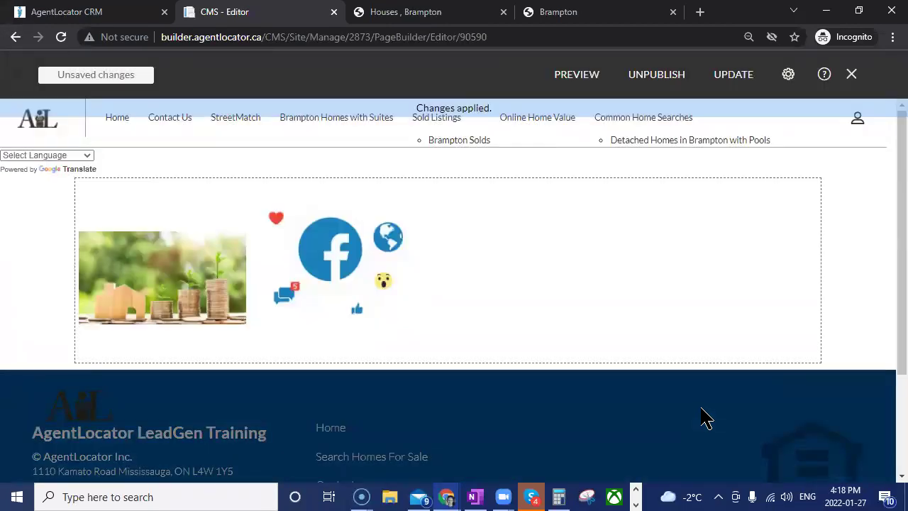
# Step: Publish the updated Common Home Searches page and open its live version to check both pictures
pyautogui.moveTo(386, 236)
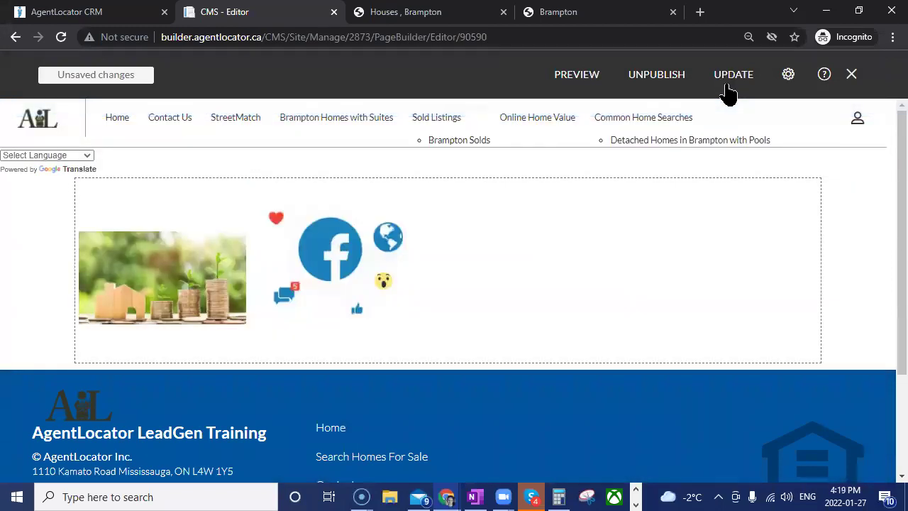
pyautogui.click(729, 86)
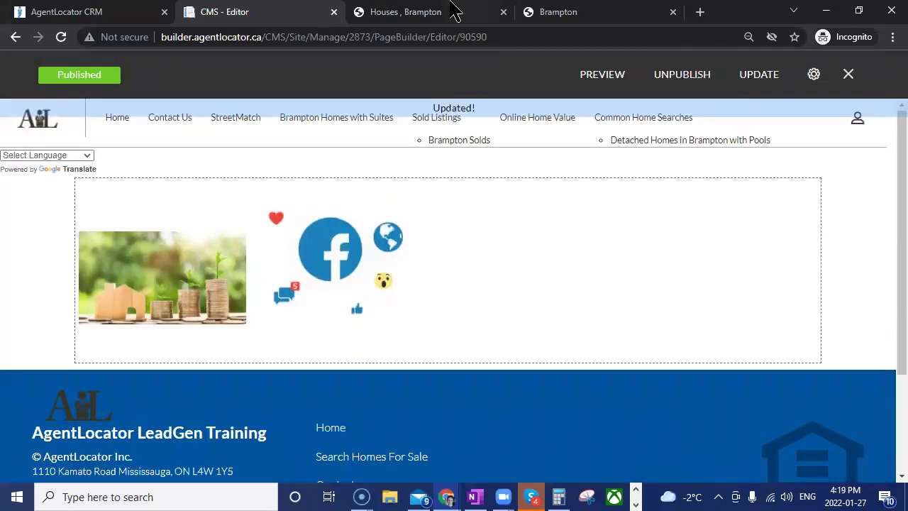
pyautogui.click(436, 11)
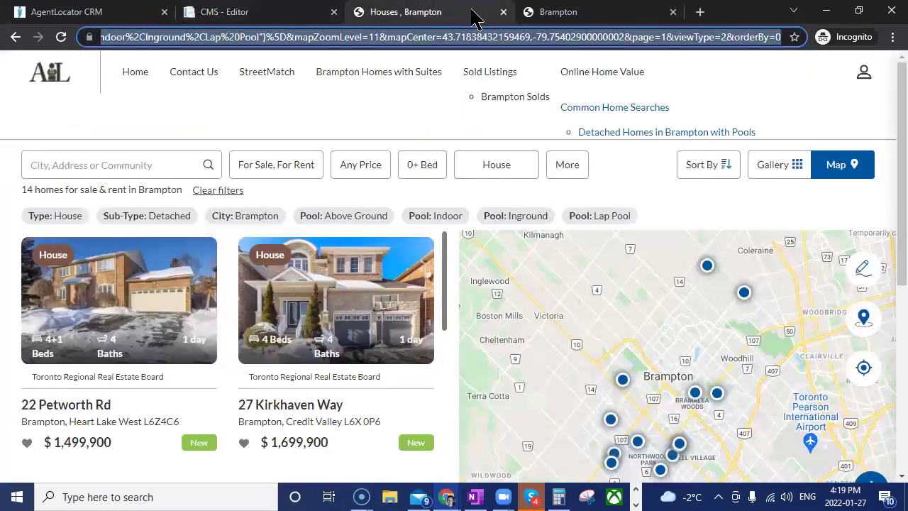
pyautogui.click(607, 110)
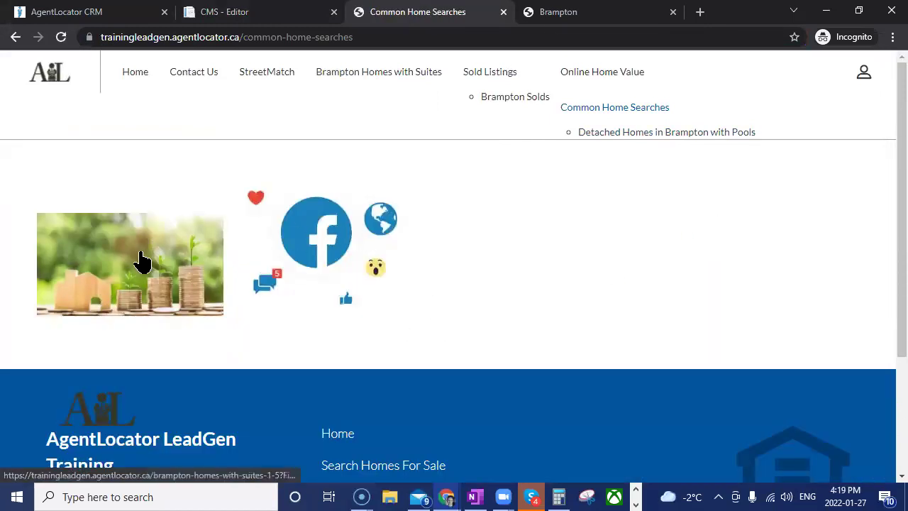
# Step: Leave the Common Home Searches editor in the site builder and open its Detached Homes in Brampton with Pools sub-page for editing
pyautogui.click(281, 13)
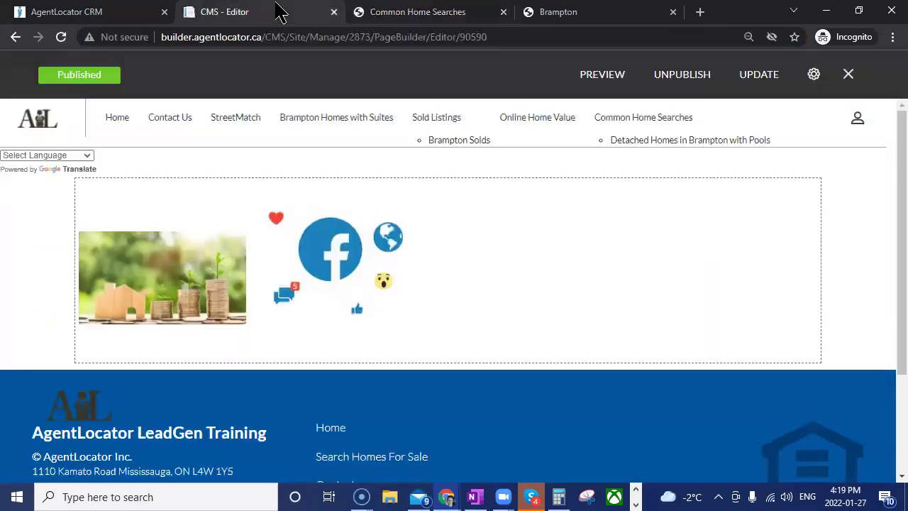
pyautogui.click(848, 75)
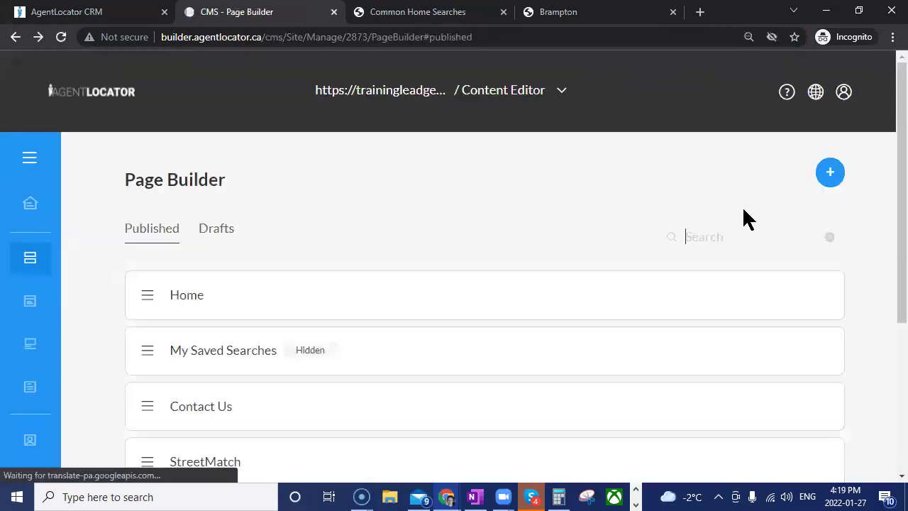
pyautogui.scroll(-3, 371, 358)
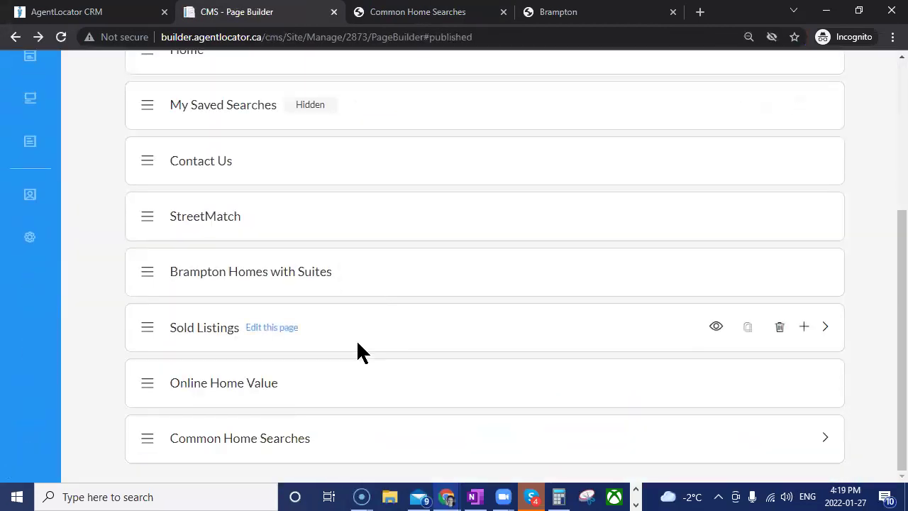
pyautogui.click(825, 439)
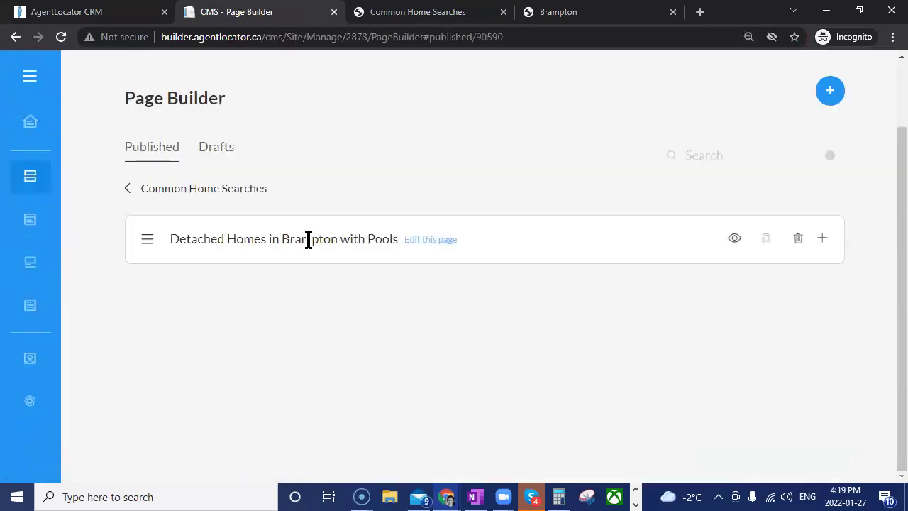
pyautogui.click(449, 247)
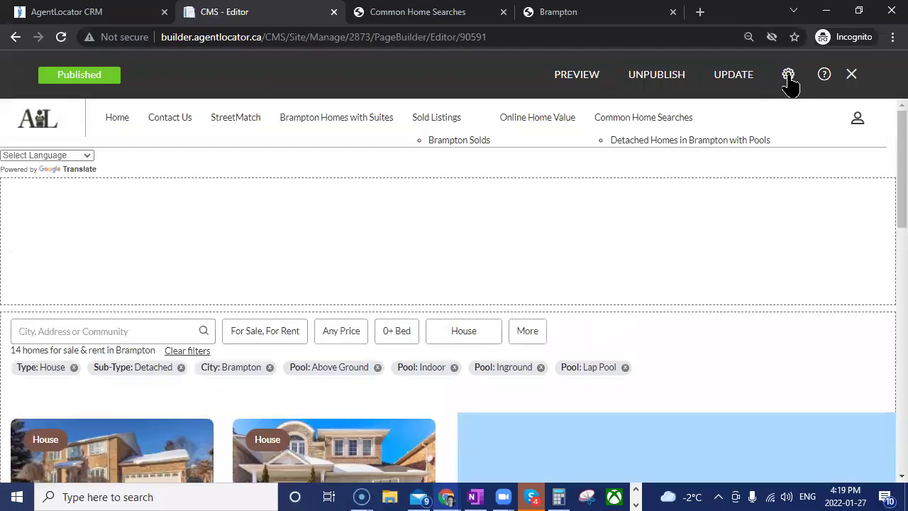
# Step: Turn on Hide this page in the pools sub-page's settings and update the page
pyautogui.click(788, 75)
pyautogui.scroll(-2, 823, 277)
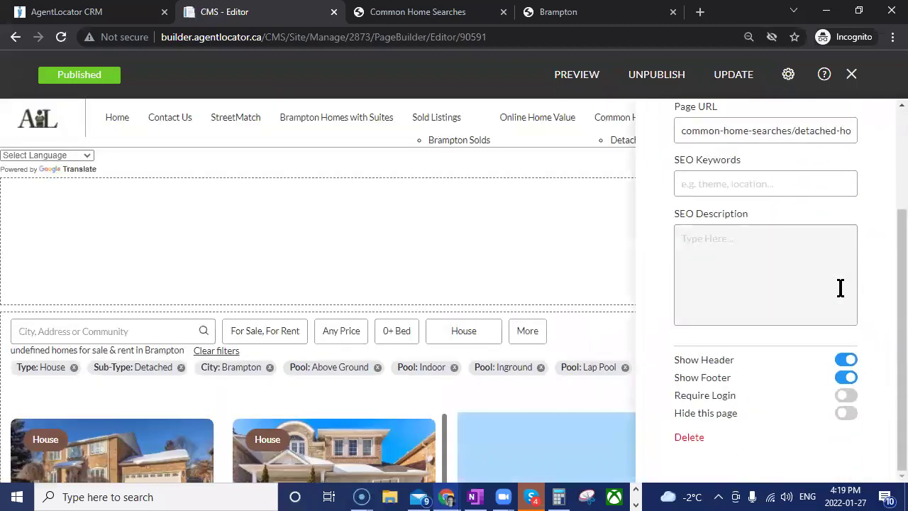
pyautogui.click(849, 417)
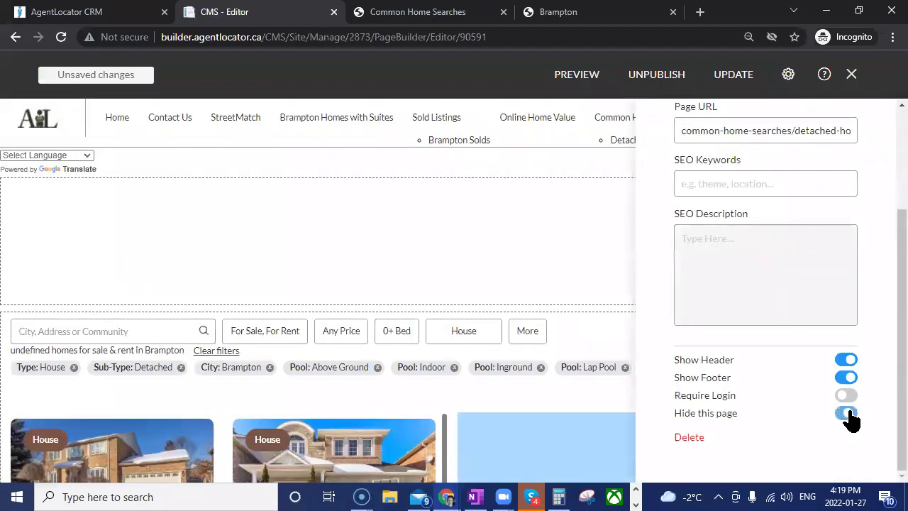
pyautogui.click(744, 75)
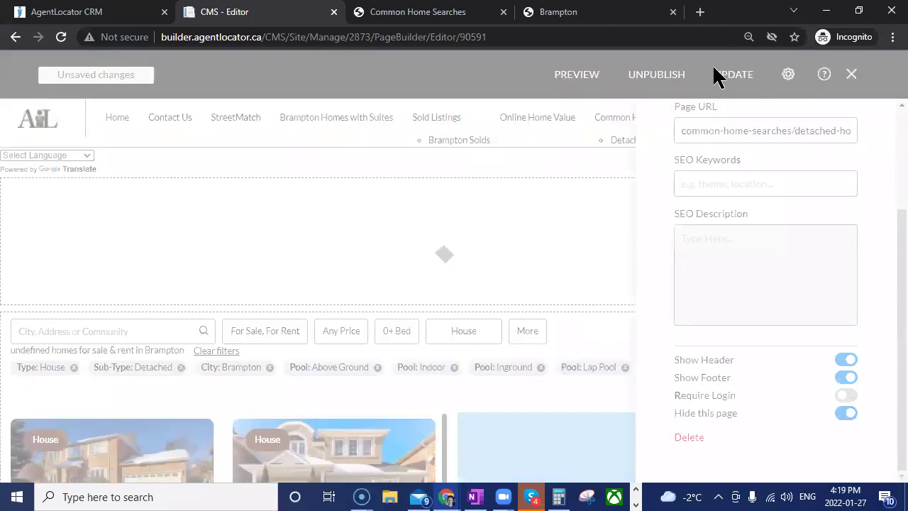
# Step: Reload the live site, open Common Home Searches and follow the Facebook picture's link to the pools listings
pyautogui.click(578, 14)
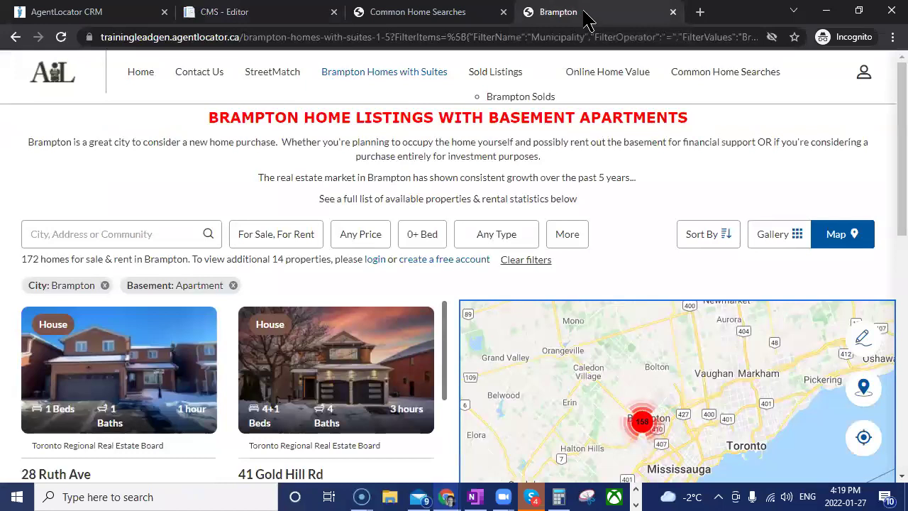
pyautogui.click(61, 37)
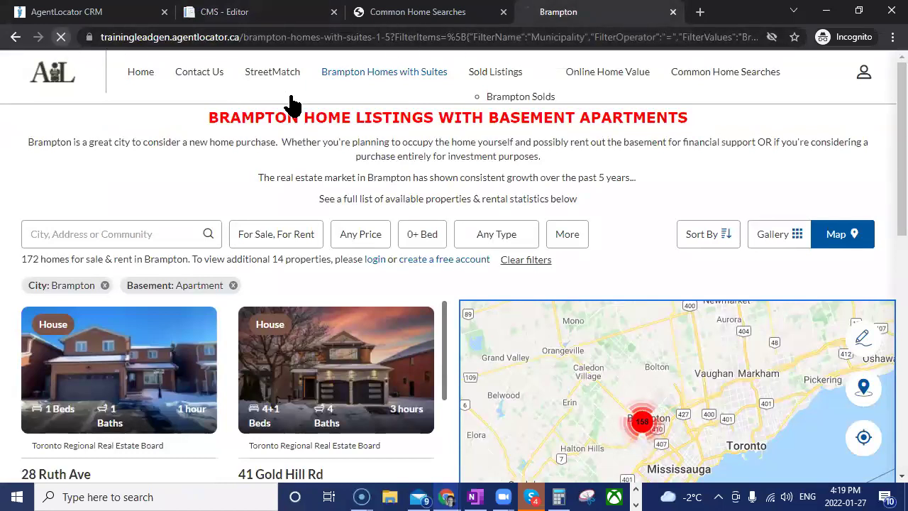
pyautogui.click(713, 72)
pyautogui.click(319, 224)
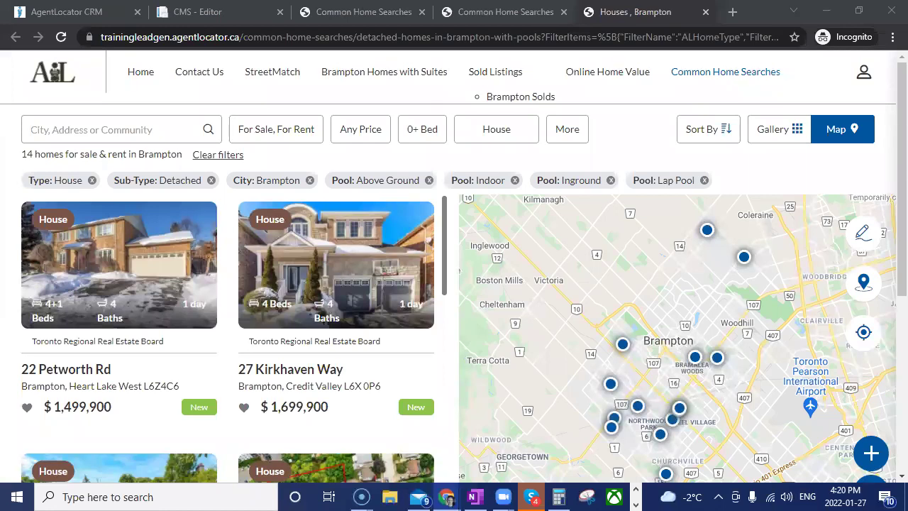
# Step: Return to the AgentLocator CRM and close the four other browser tabs
pyautogui.click(113, 11)
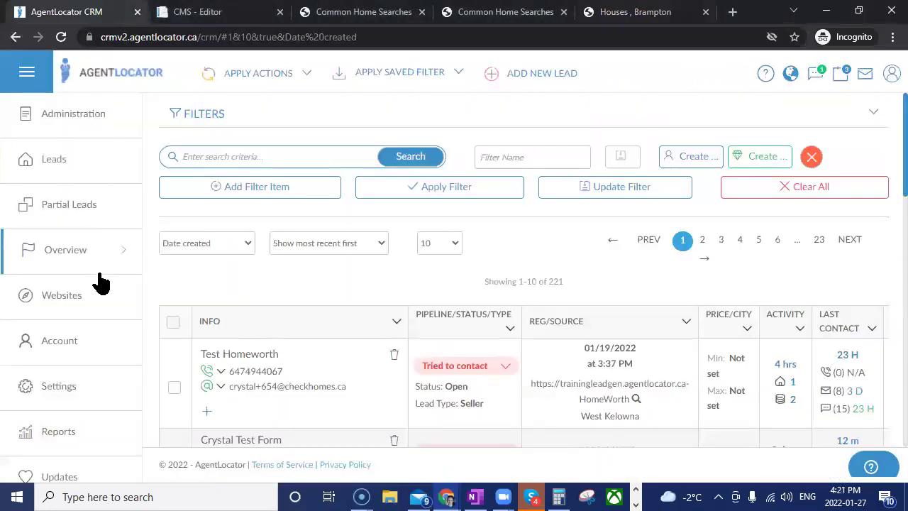
pyautogui.click(71, 298)
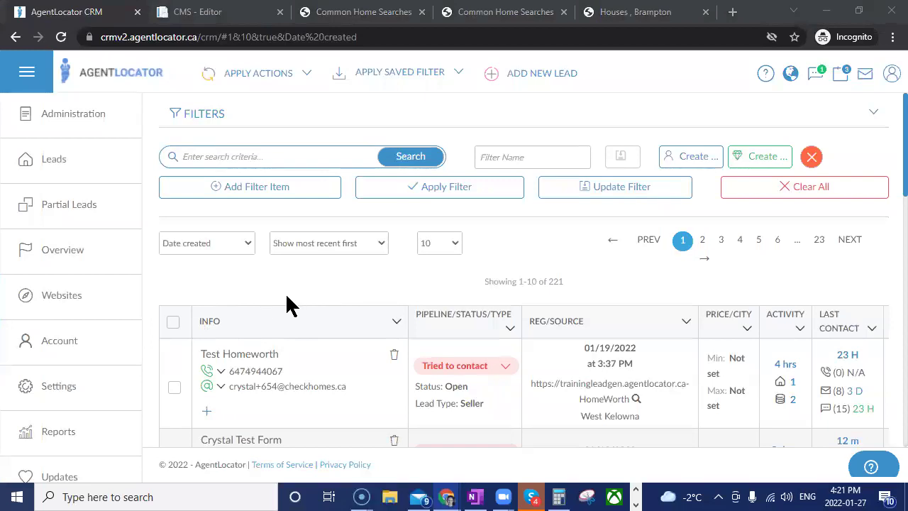
pyautogui.click(280, 12)
pyautogui.click(280, 12)
pyautogui.click(280, 12)
pyautogui.click(280, 12)
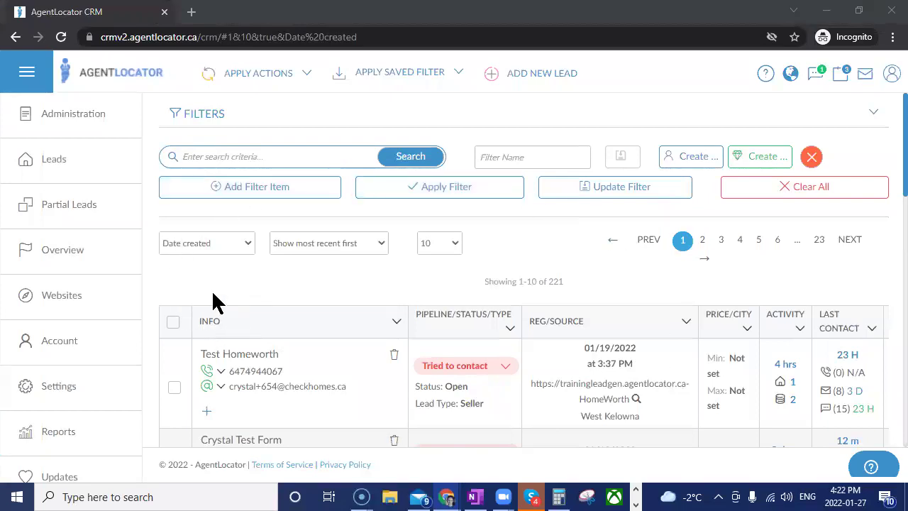
# Step: Open the TrainingBasic.agentlocator.ca website for management, dismiss the welcome message, and launch its in-website editor
pyautogui.click(60, 298)
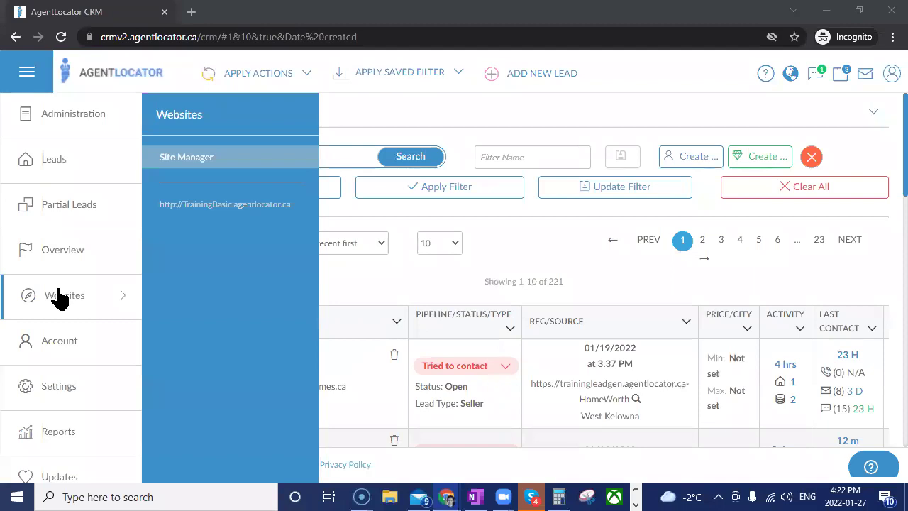
pyautogui.click(219, 204)
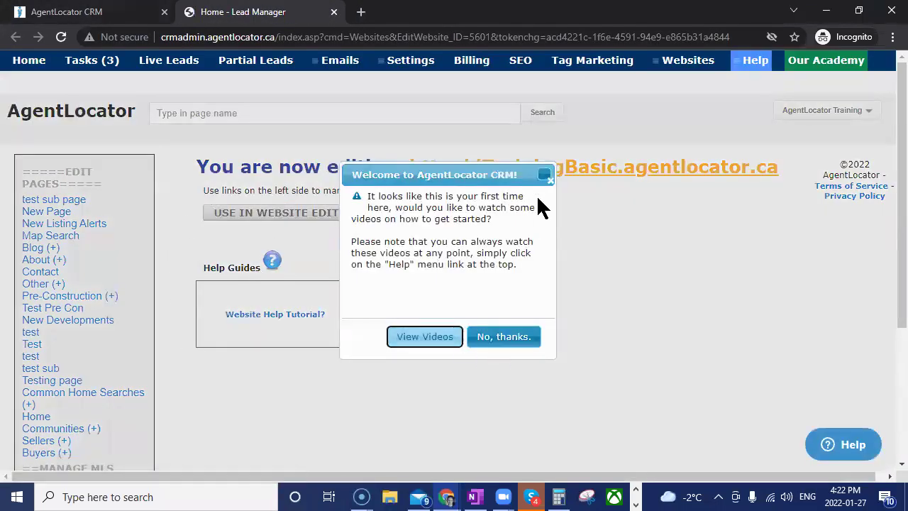
pyautogui.click(549, 180)
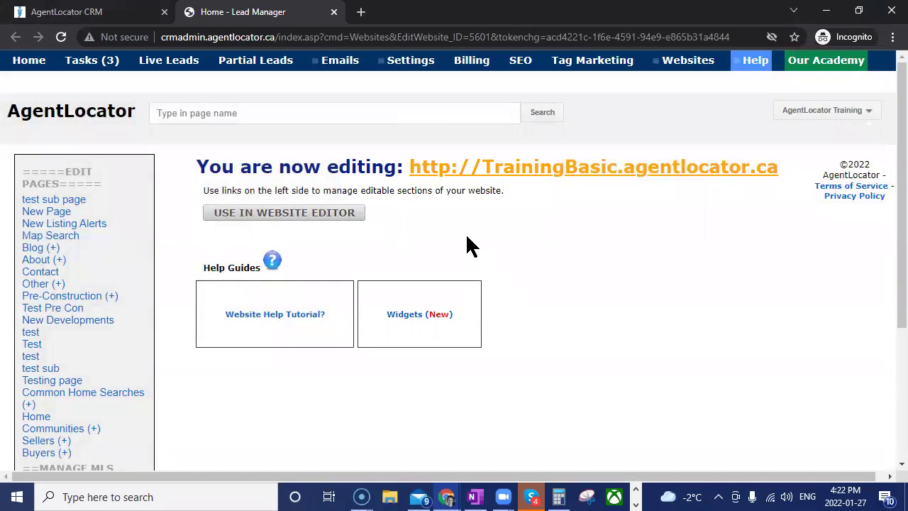
pyautogui.moveTo(688, 65)
pyautogui.click(273, 221)
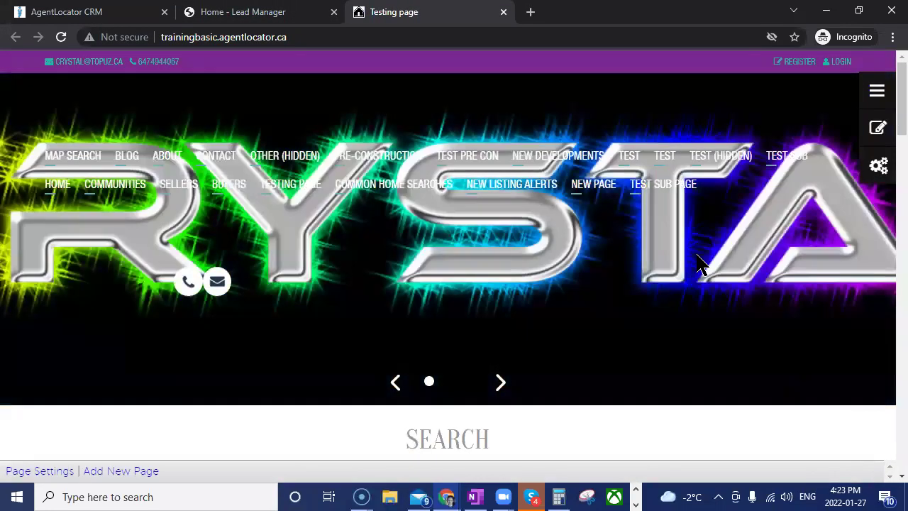
# Step: Compare the TrainingBasic management page with its in-website editor, and examine the Pre-Construction and Common Home Searches navigation items
pyautogui.click(284, 12)
pyautogui.click(401, 14)
pyautogui.click(310, 13)
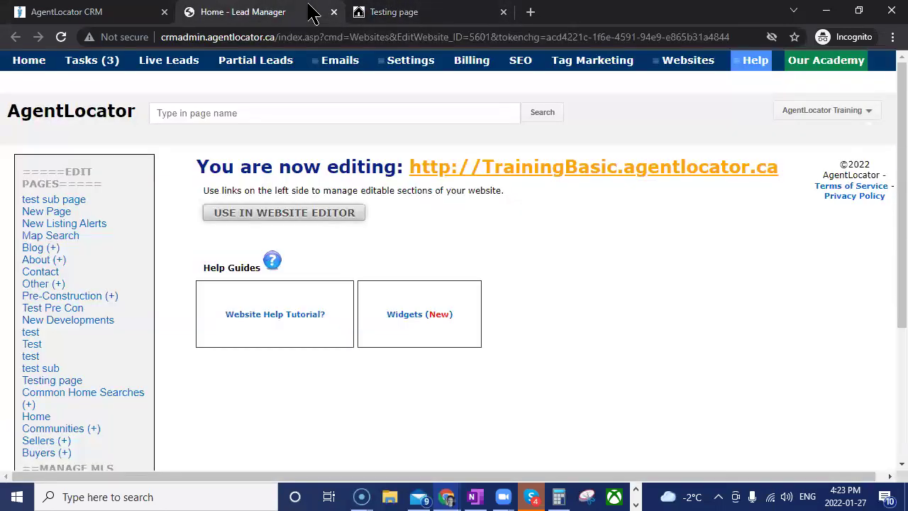
pyautogui.click(411, 14)
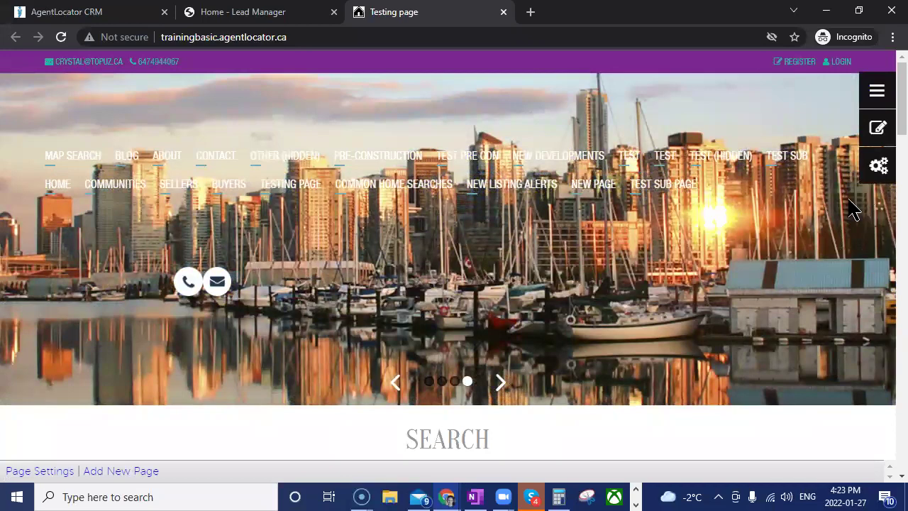
pyautogui.moveTo(377, 160)
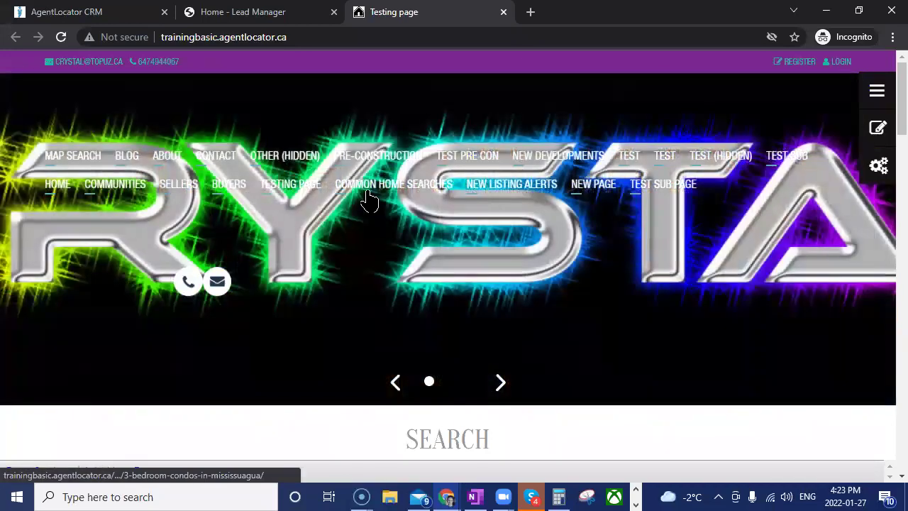
pyautogui.moveTo(368, 198)
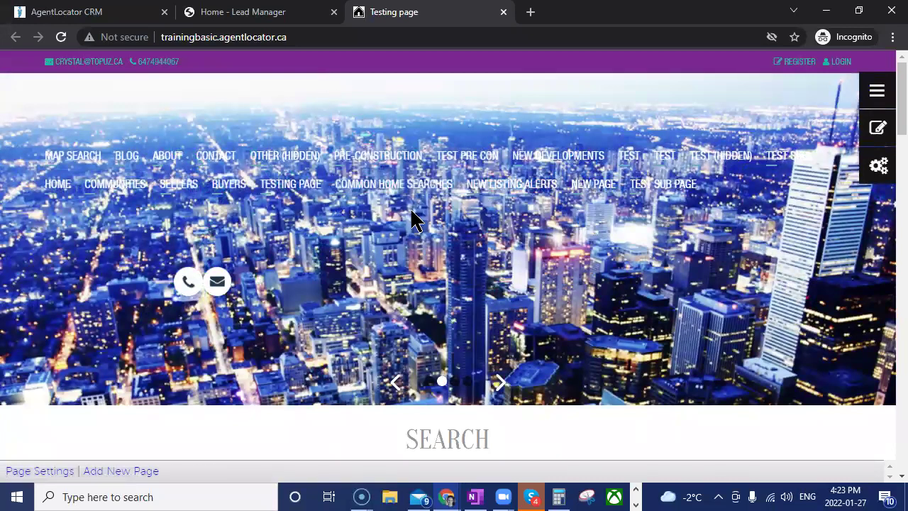
# Step: In the site management page, set the parent category of the page named Test to Other and save its settings
pyautogui.click(273, 14)
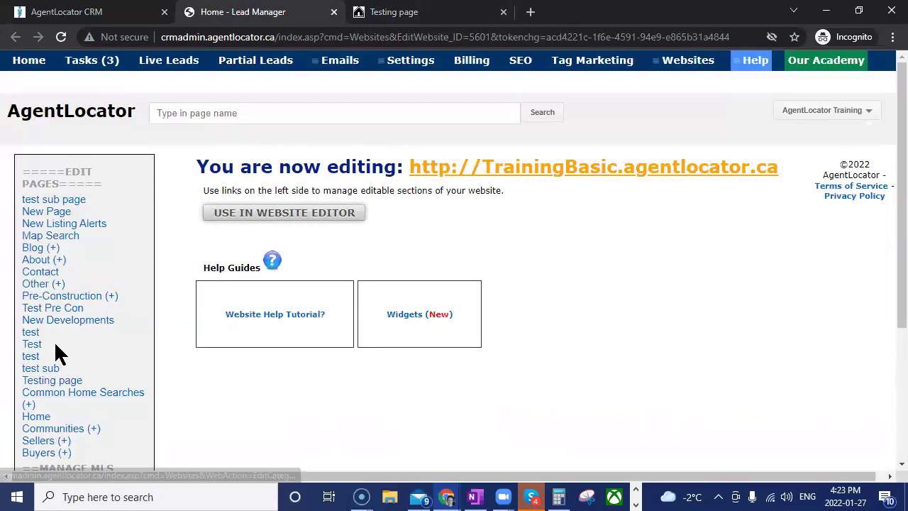
pyautogui.click(29, 344)
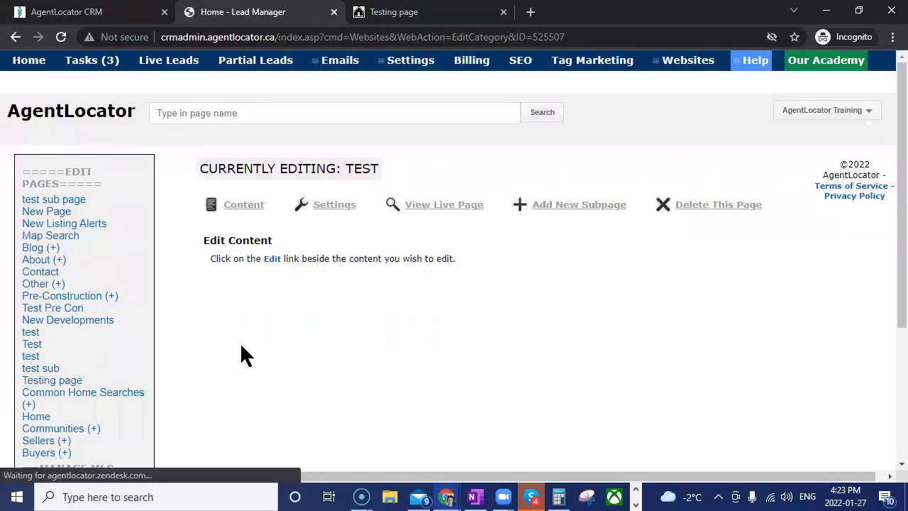
pyautogui.click(335, 210)
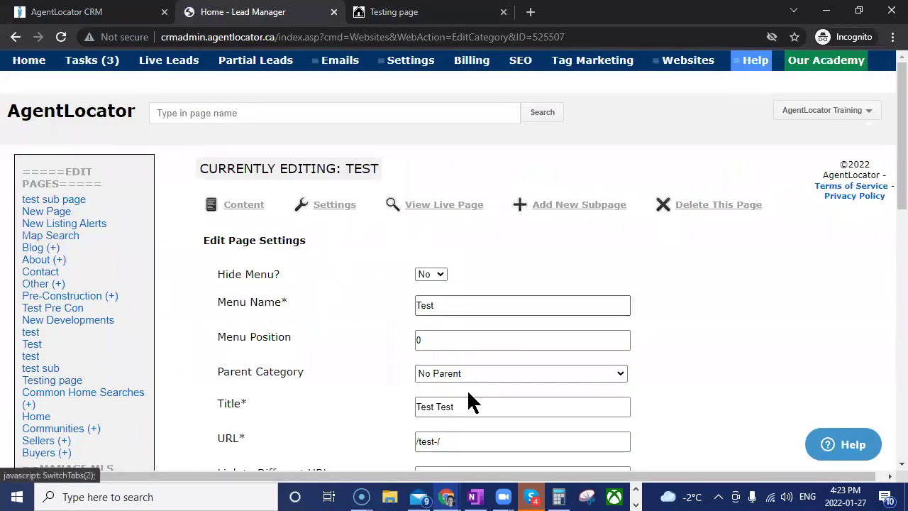
pyautogui.click(471, 376)
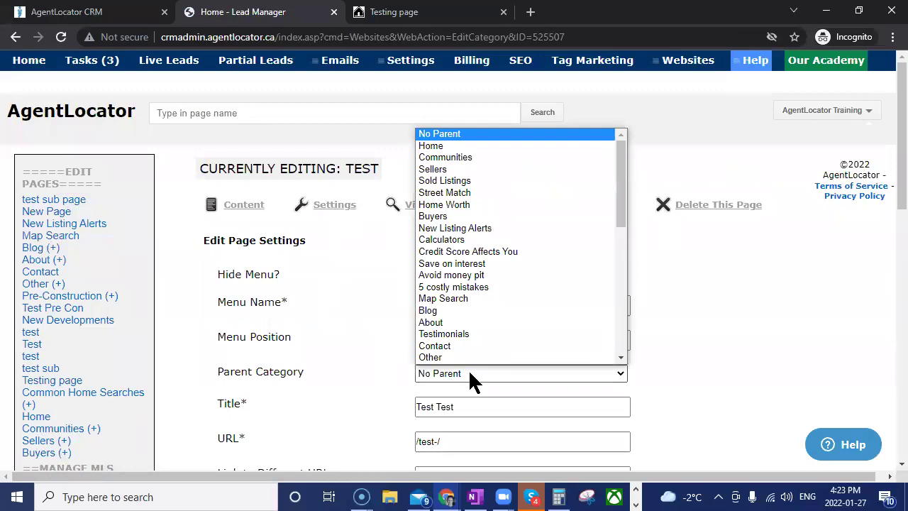
pyautogui.scroll(-1, 466, 354)
pyautogui.click(461, 334)
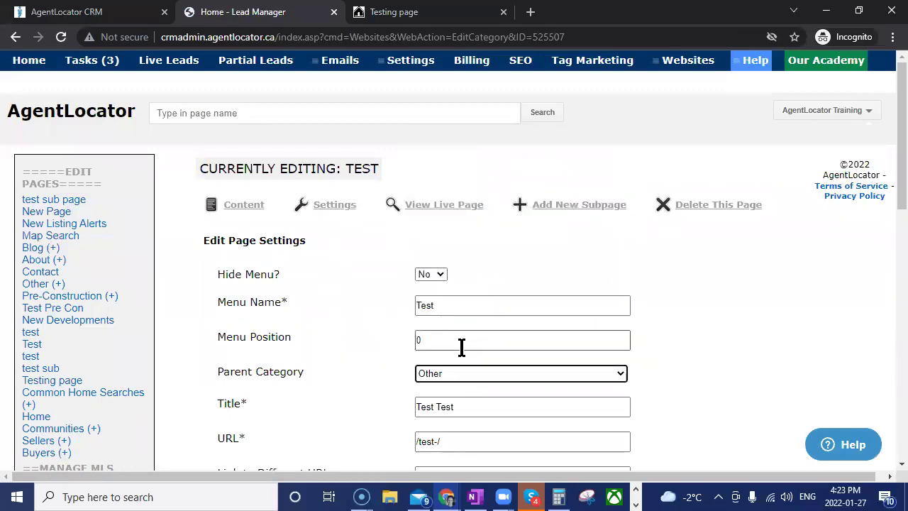
pyautogui.scroll(-15, 624, 354)
pyautogui.click(364, 383)
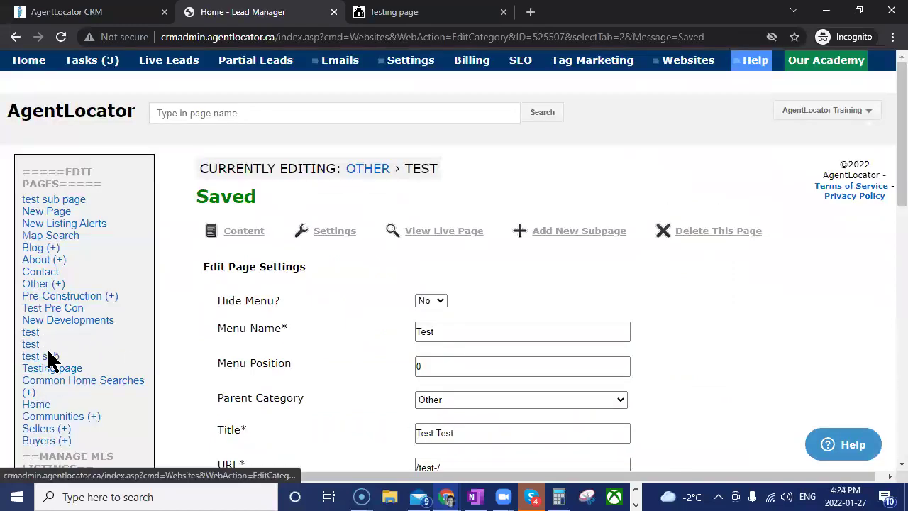
# Step: Set the New Developments page's parent category to Other and save its settings
pyautogui.click(71, 320)
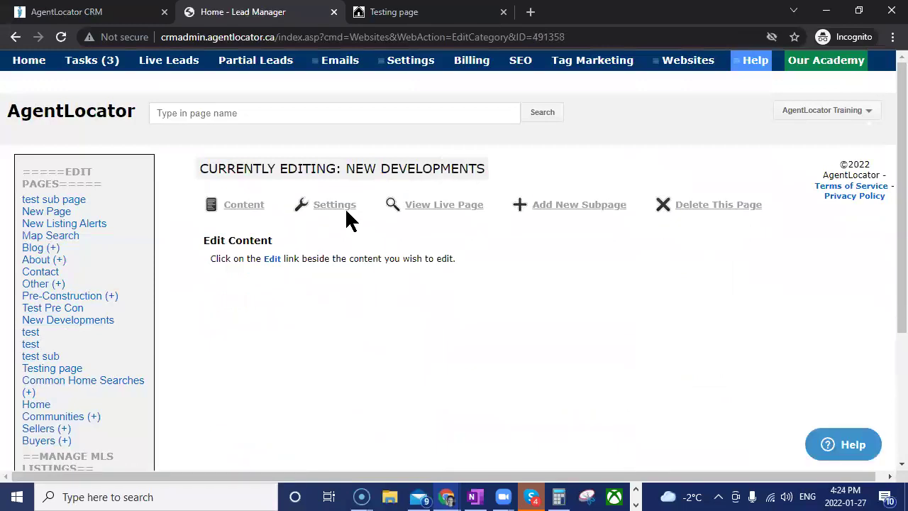
pyautogui.click(342, 206)
pyautogui.scroll(-3, 501, 348)
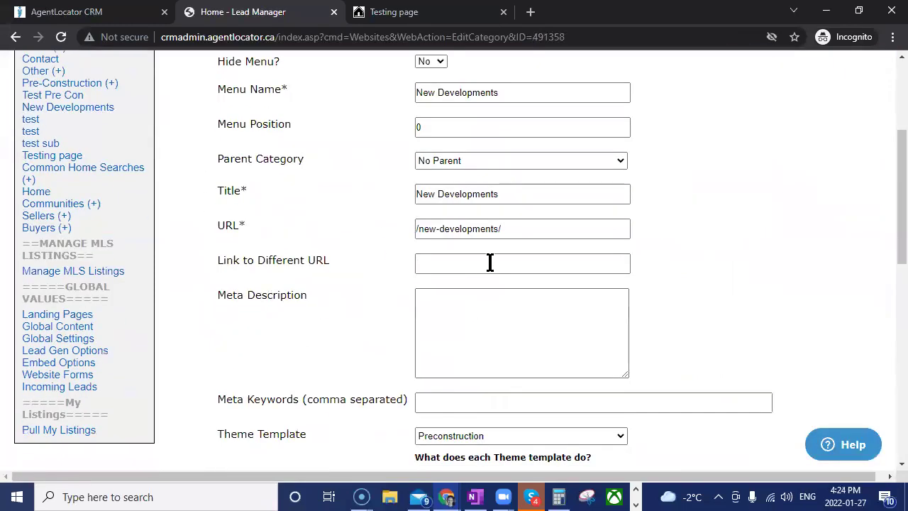
pyautogui.click(496, 160)
pyautogui.click(447, 398)
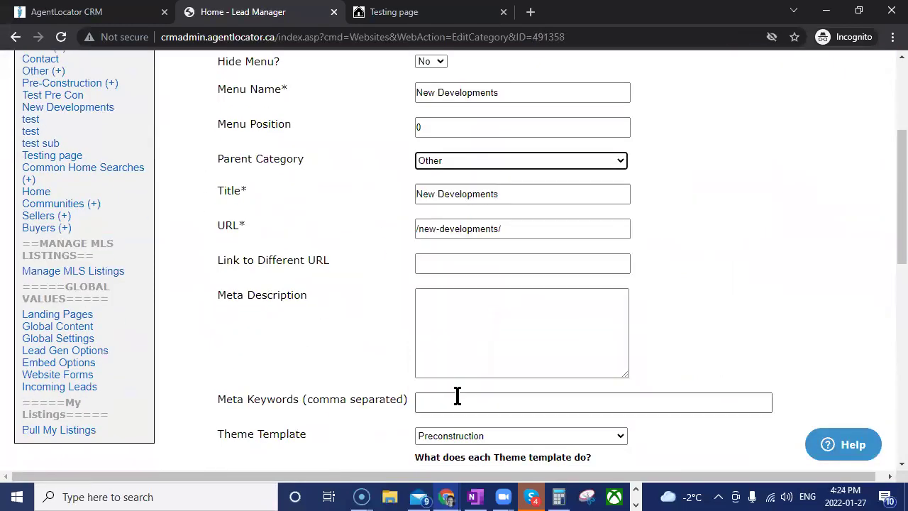
pyautogui.scroll(-6, 636, 367)
pyautogui.click(362, 454)
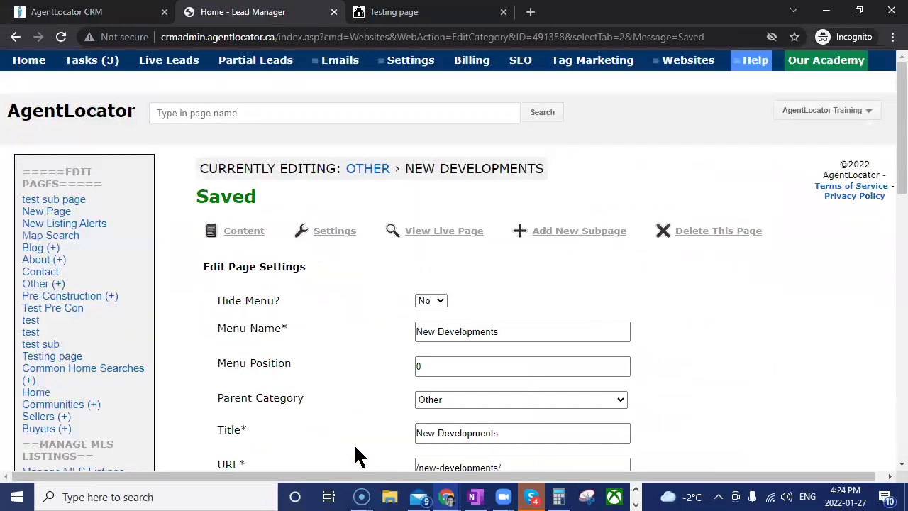
# Step: Move the Test Pre Con page under the Other parent category and save its settings
pyautogui.click(67, 310)
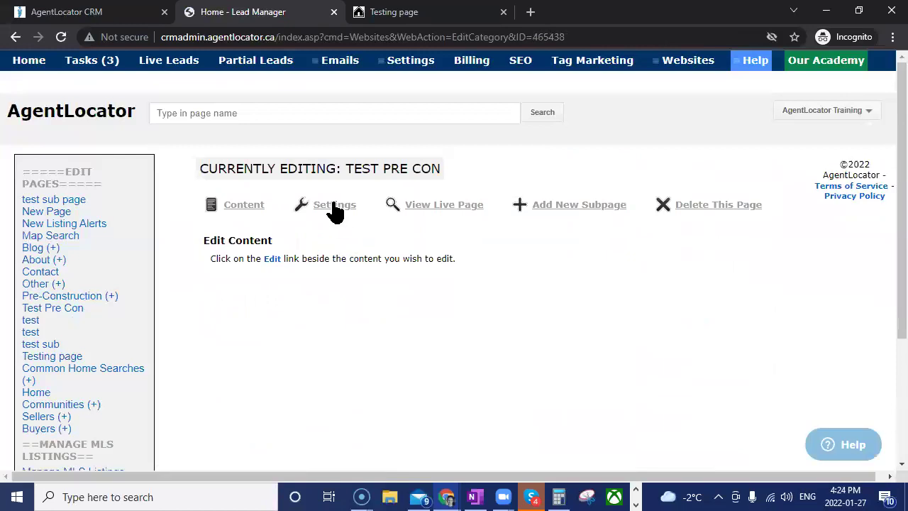
pyautogui.click(333, 208)
pyautogui.scroll(-3, 520, 388)
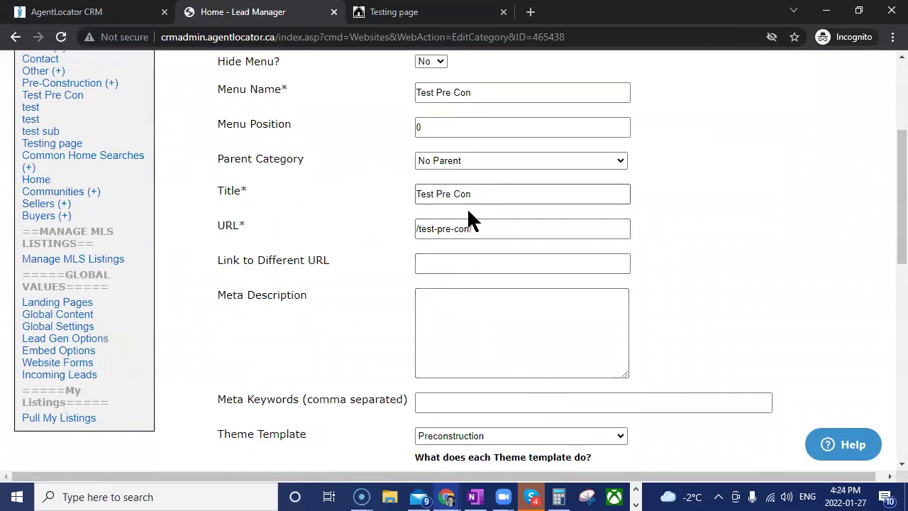
pyautogui.click(471, 162)
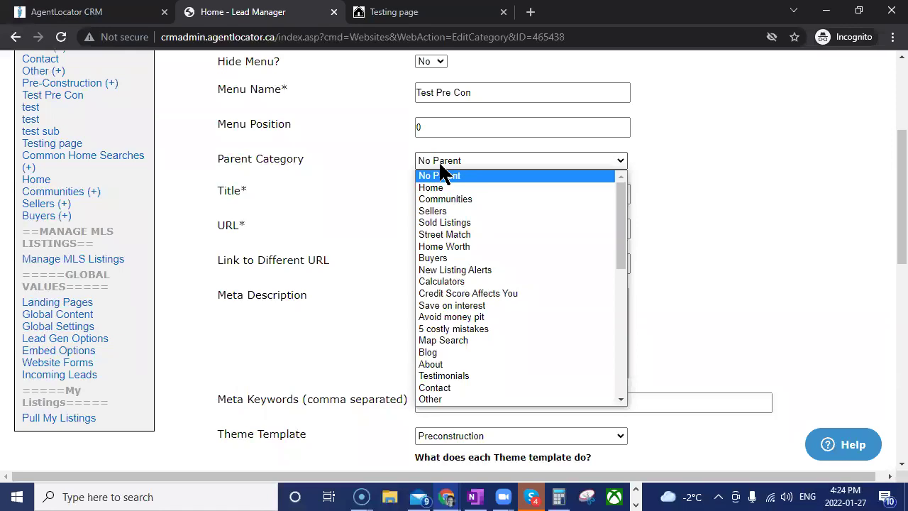
pyautogui.click(433, 400)
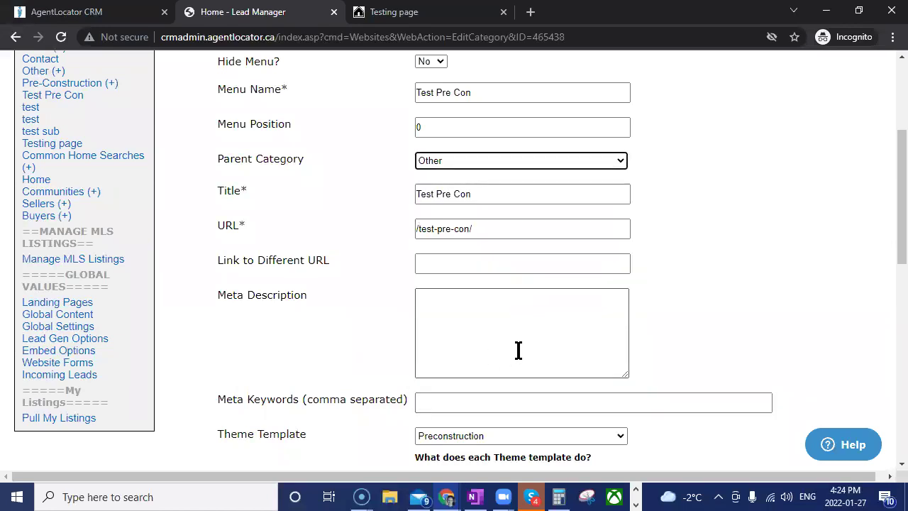
pyautogui.scroll(-7, 338, 328)
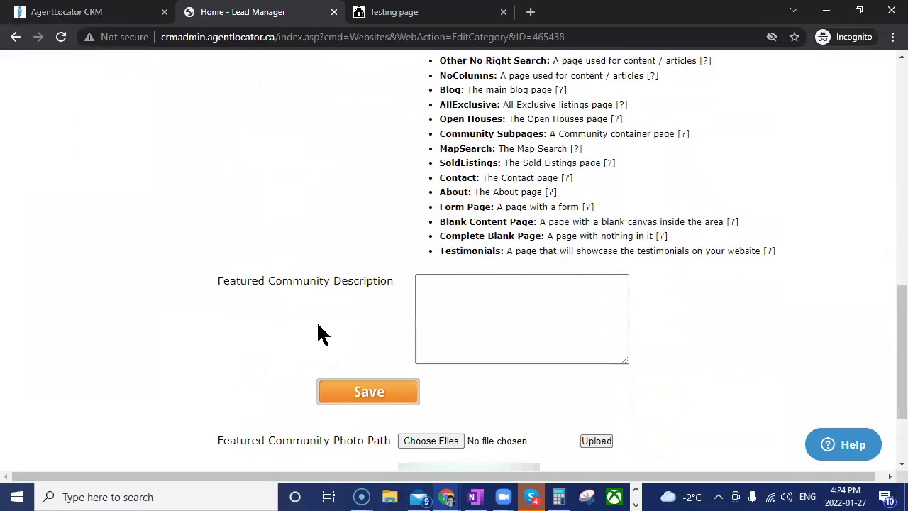
pyautogui.click(351, 395)
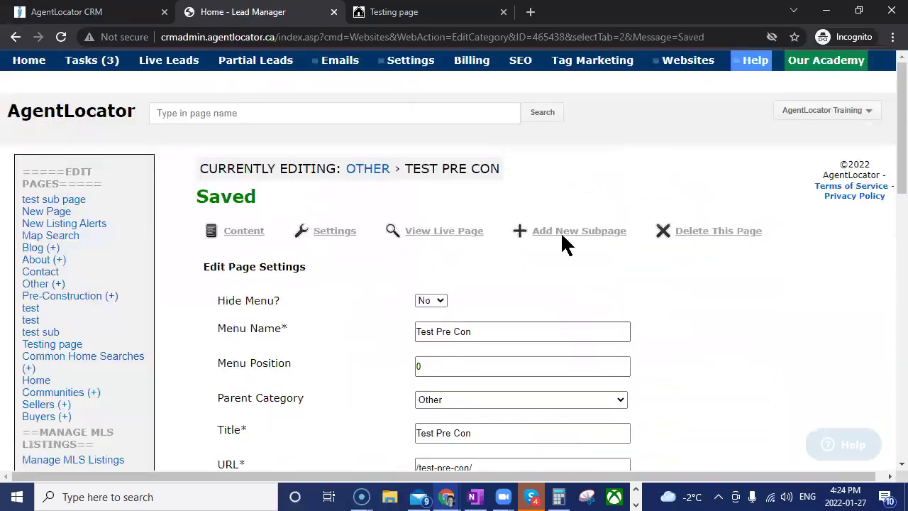
# Step: Reload the live TrainingBasic site and check the Other (Hidden) navigation item for the moved pages
pyautogui.click(435, 10)
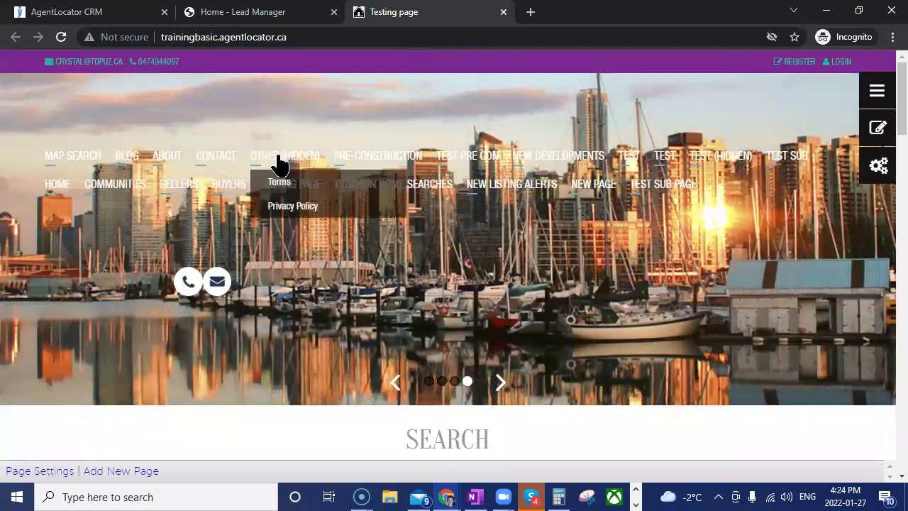
pyautogui.click(61, 37)
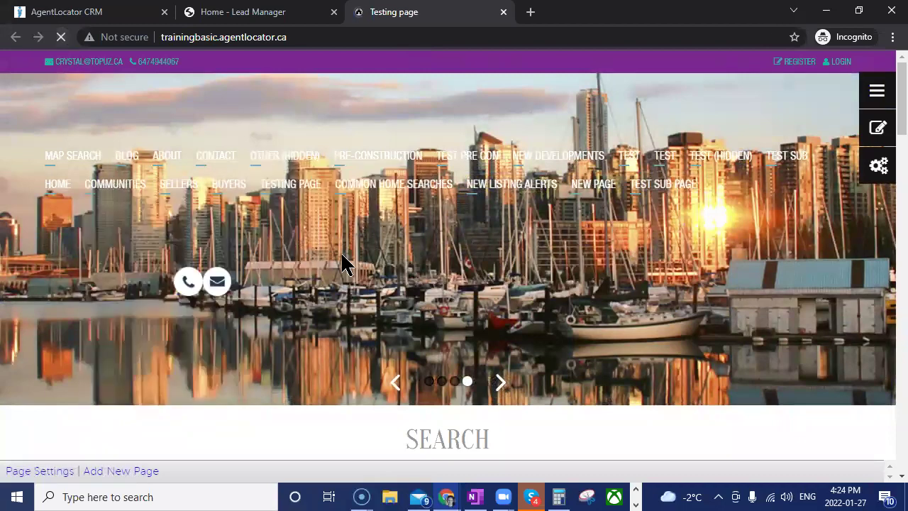
pyautogui.moveTo(284, 159)
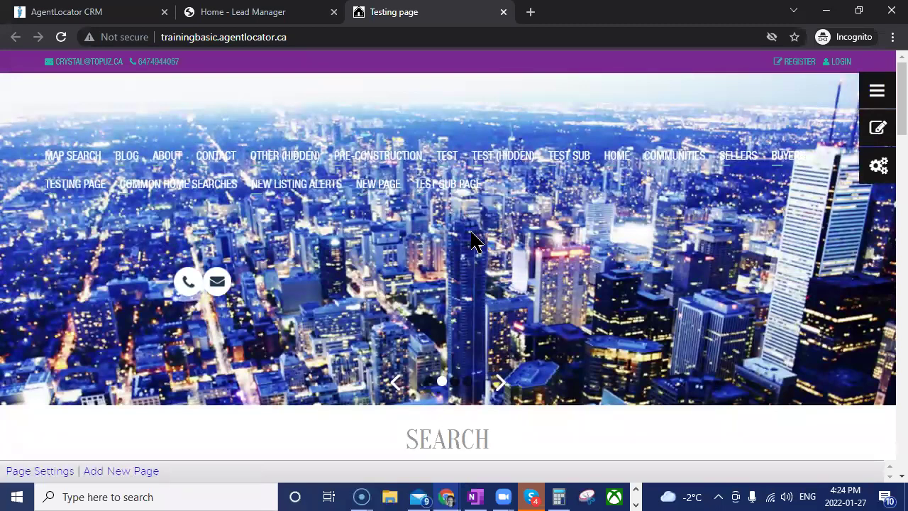
# Step: Back in the site management page, add a subpage under Home with menu name and title Common Home Search2, using the CommunityMain theme template
pyautogui.click(282, 11)
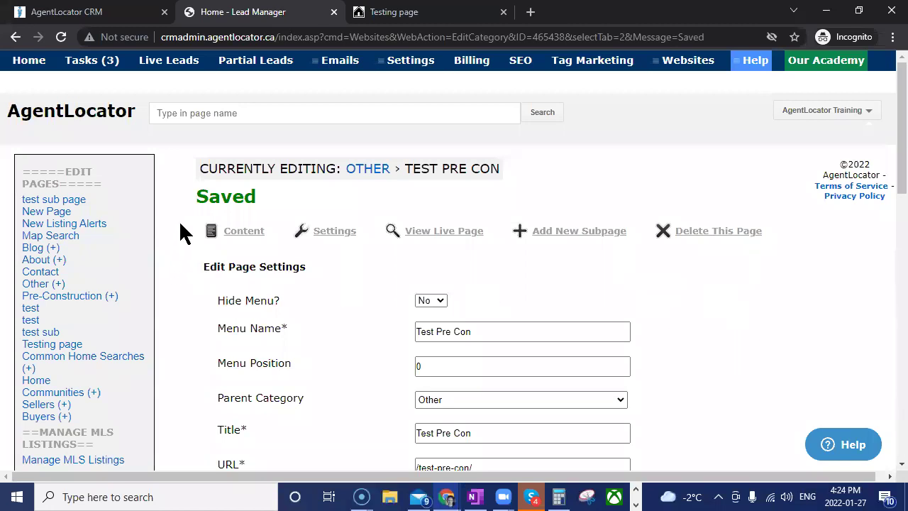
pyautogui.click(35, 381)
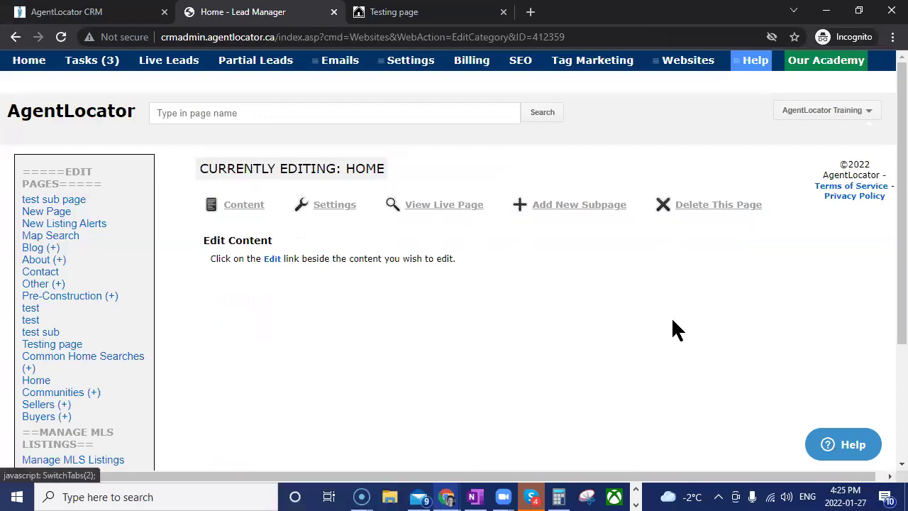
pyautogui.click(572, 206)
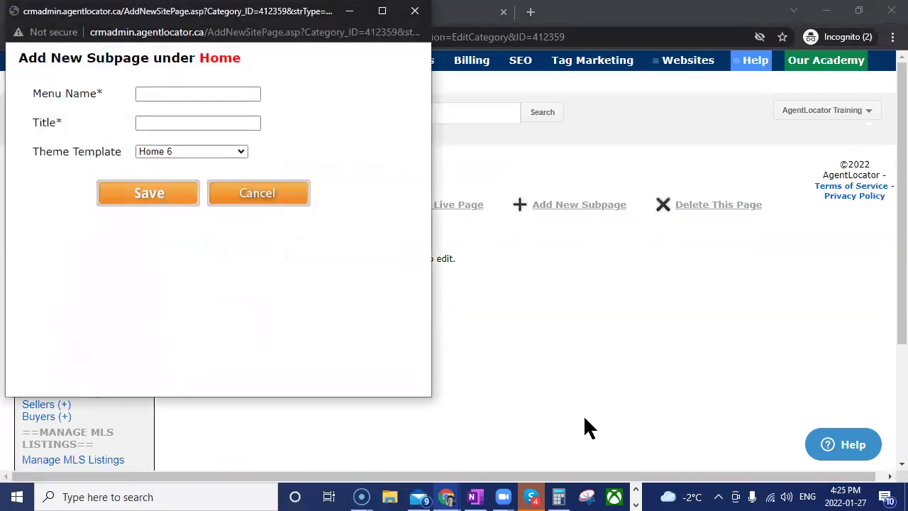
pyautogui.click(174, 94)
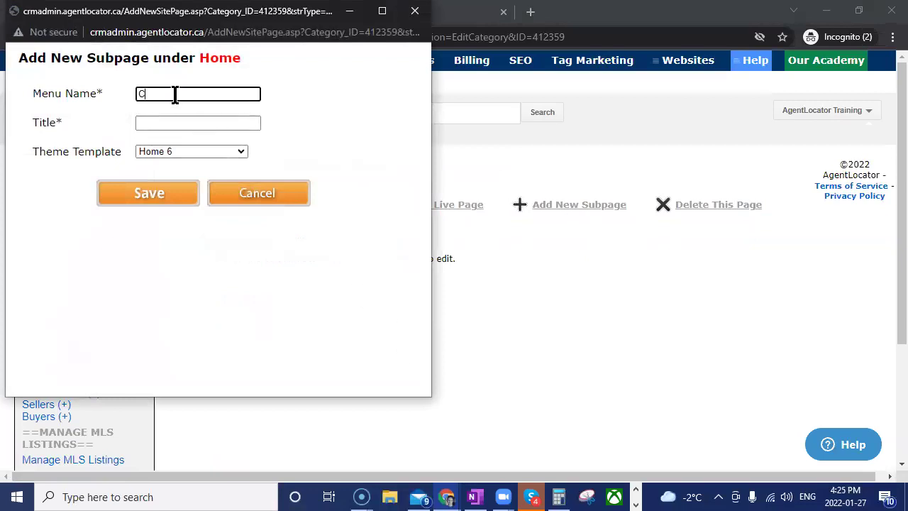
pyautogui.write('Common Home Search2')
pyautogui.press('Tab')
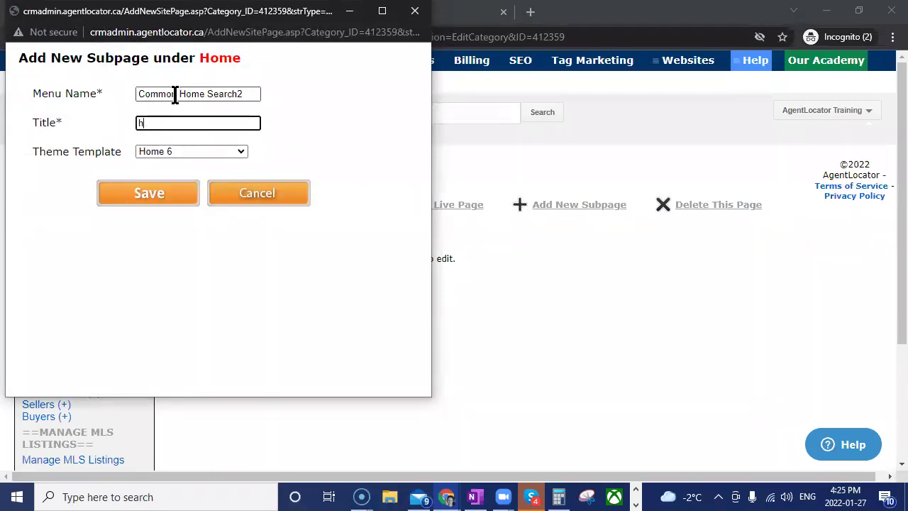
pyautogui.write('Common Home Search2')
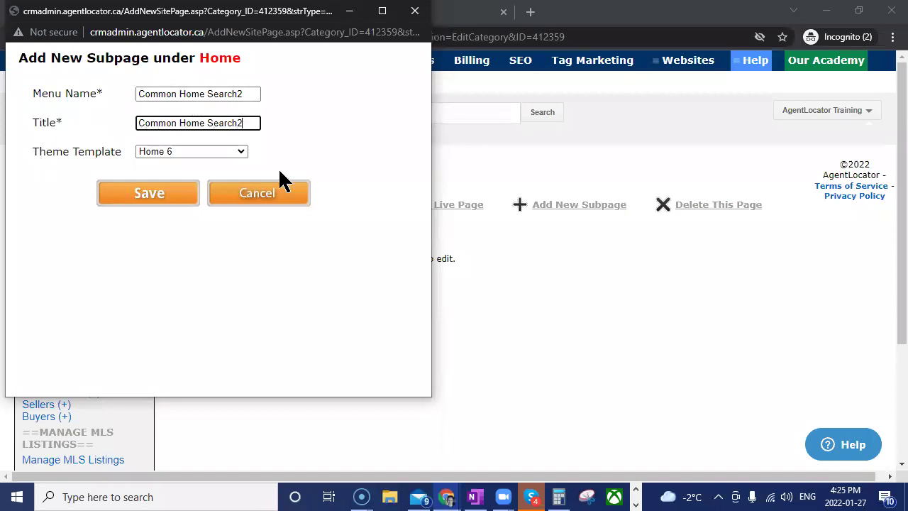
pyautogui.click(183, 151)
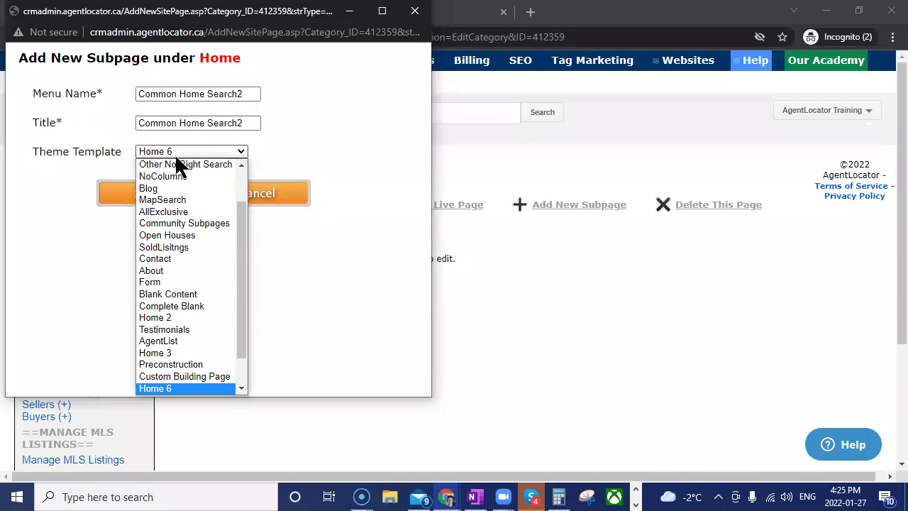
pyautogui.scroll(3, 176, 161)
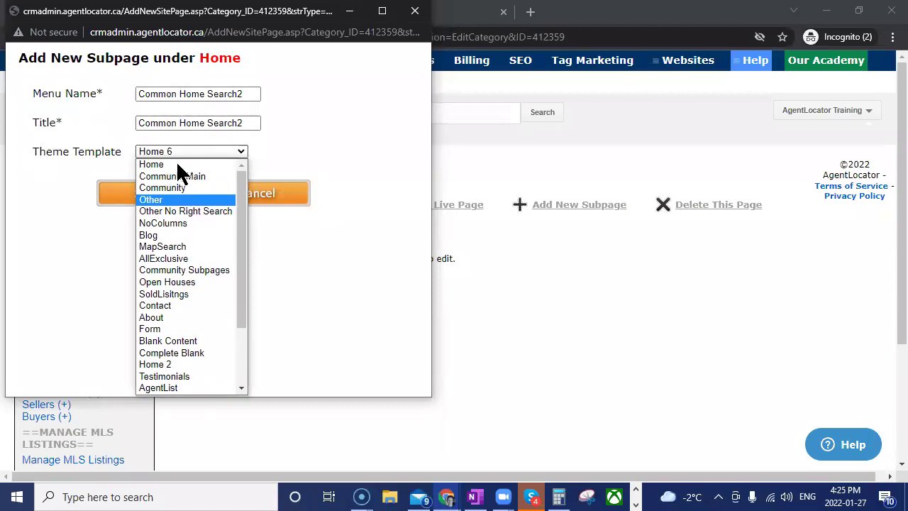
pyautogui.click(180, 177)
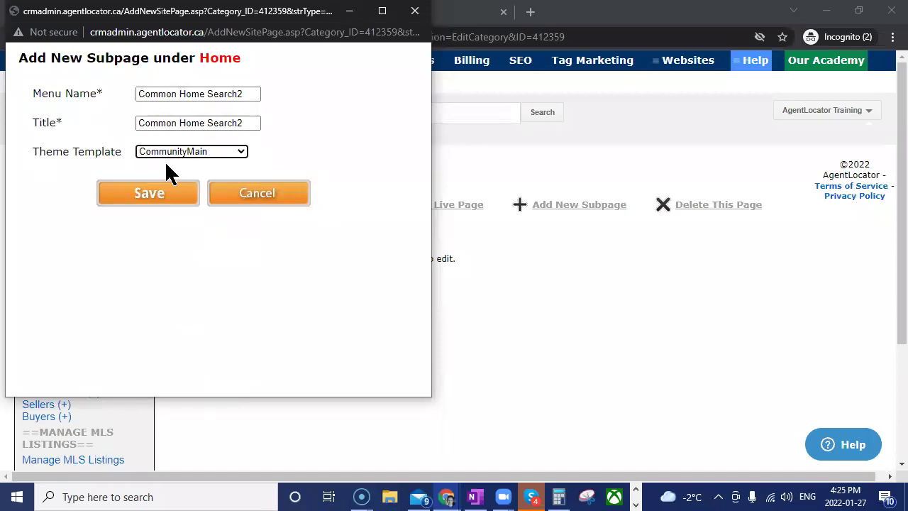
pyautogui.click(156, 199)
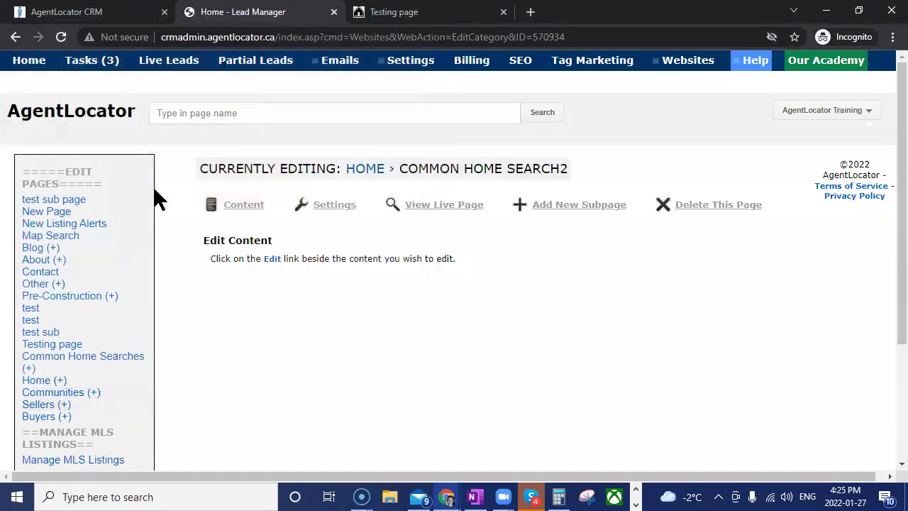
# Step: Reopen the Common Home Search2 subpage through its Home parent, and check for it under Home in the reloaded live site's navigation
pyautogui.click(366, 170)
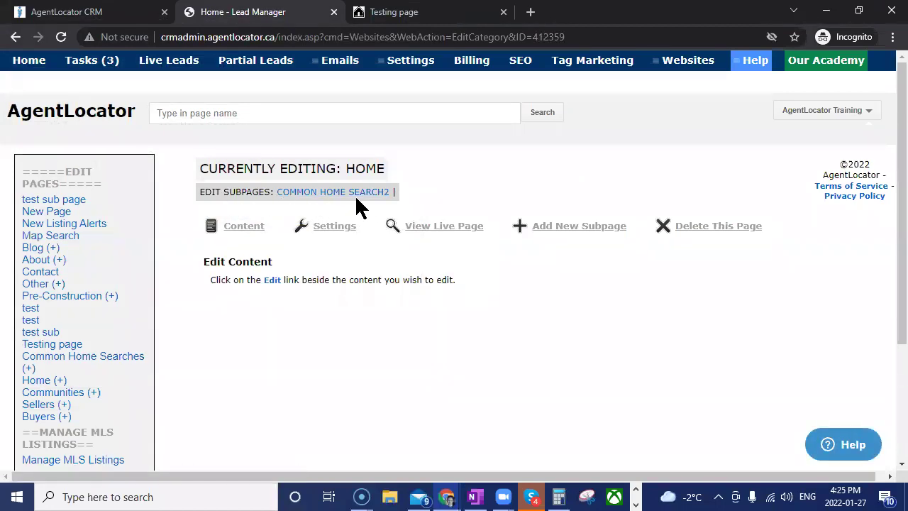
pyautogui.click(326, 198)
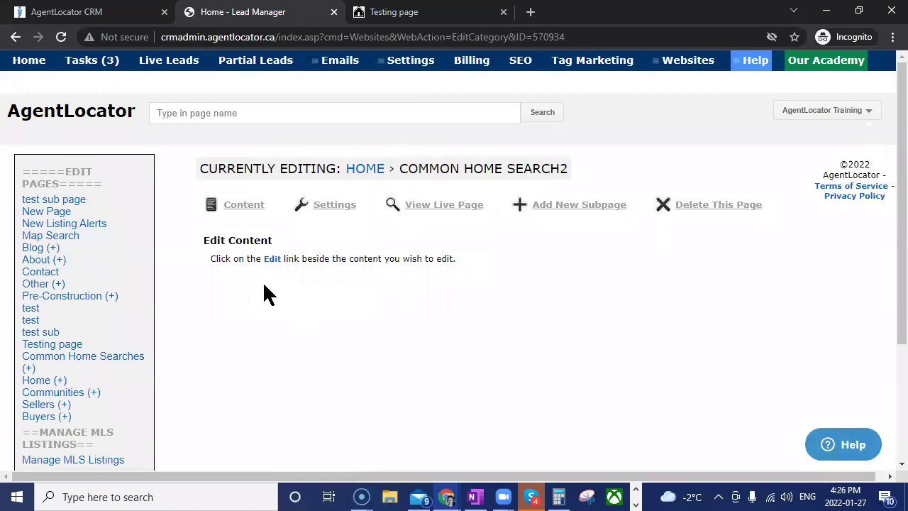
pyautogui.click(386, 12)
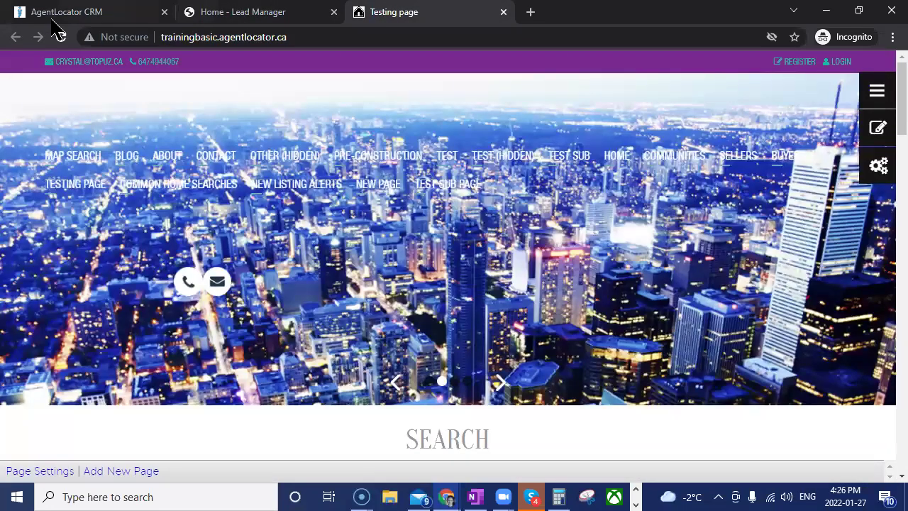
pyautogui.click(61, 37)
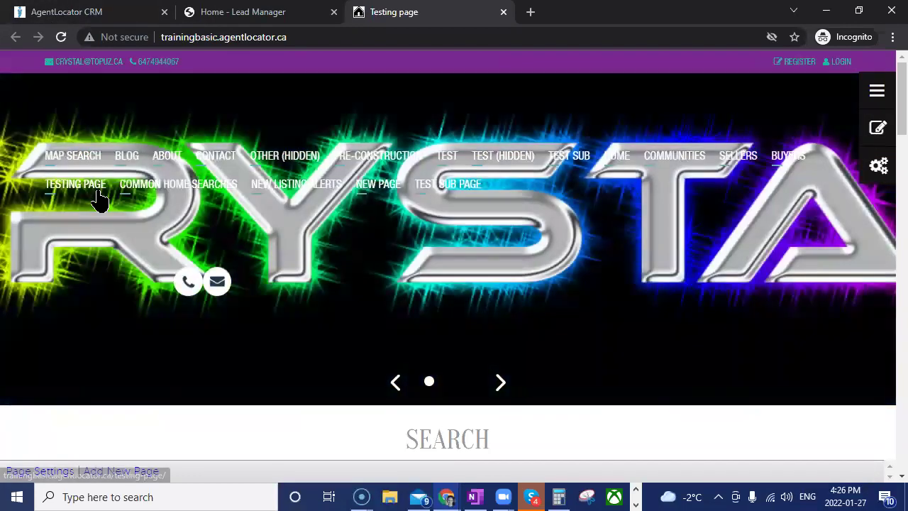
pyautogui.moveTo(618, 160)
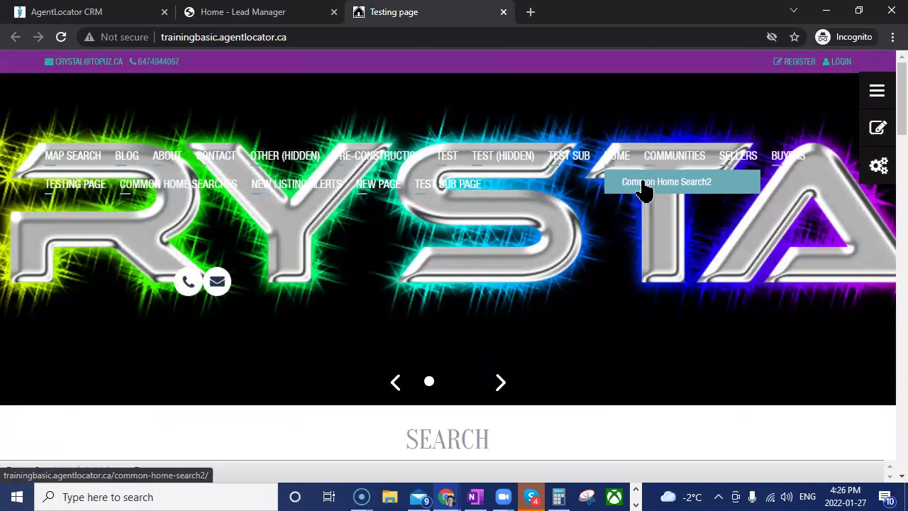
pyautogui.click(260, 13)
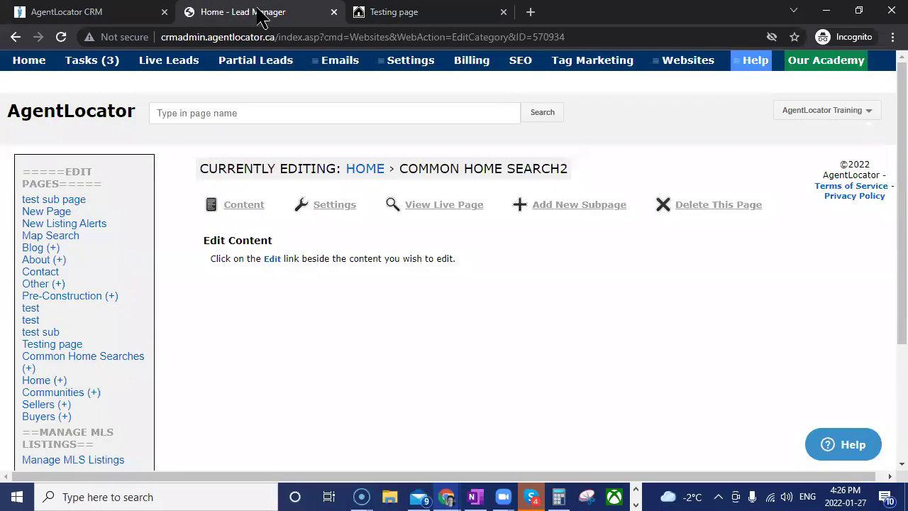
# Step: Set the Common Home Search2 page's parent category to No Parent, save its settings, and check its placement in the reloaded live site's navigation
pyautogui.click(333, 210)
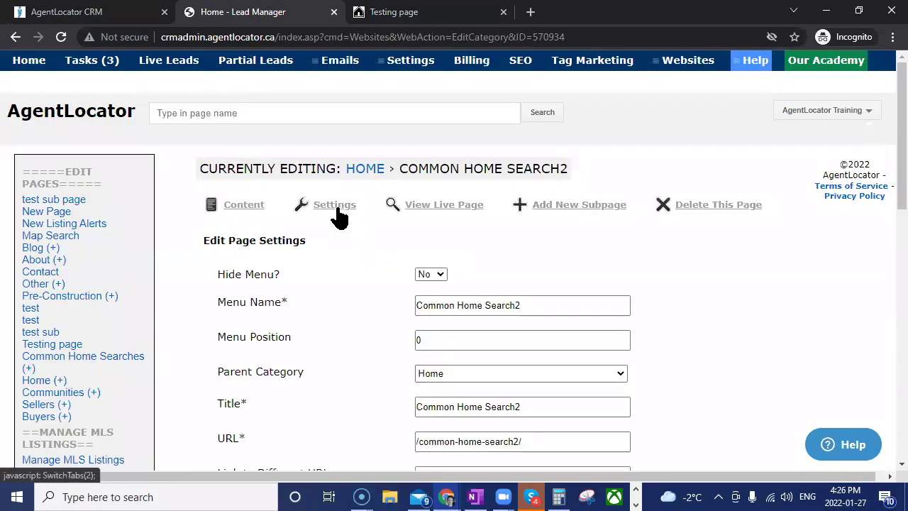
pyautogui.scroll(-2, 352, 252)
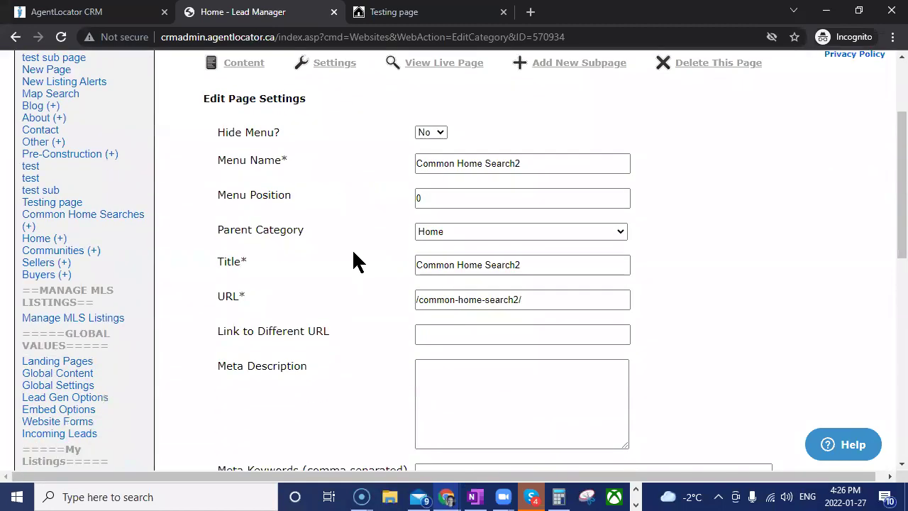
pyautogui.click(445, 231)
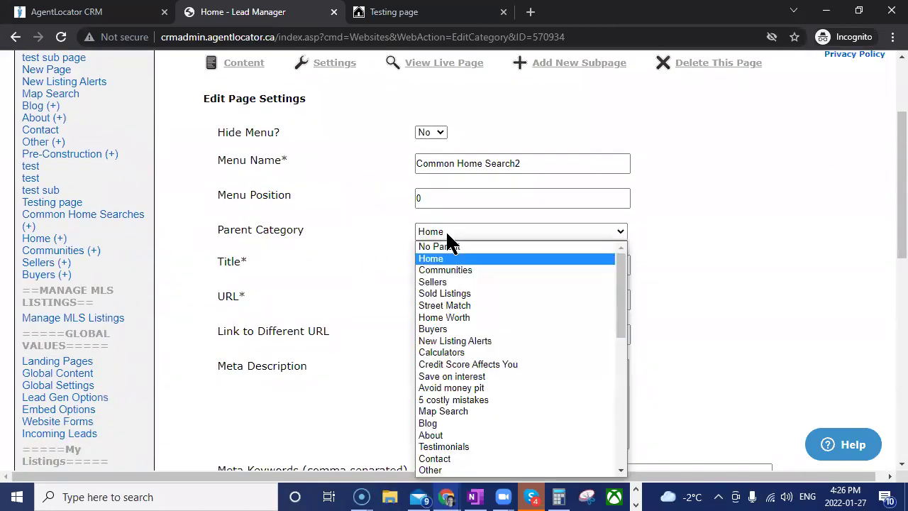
pyautogui.click(446, 247)
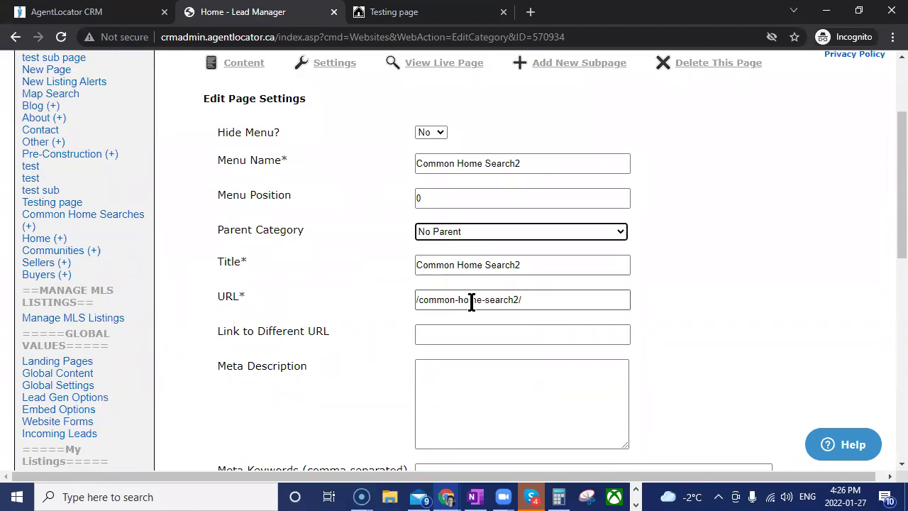
pyautogui.scroll(-3, 724, 264)
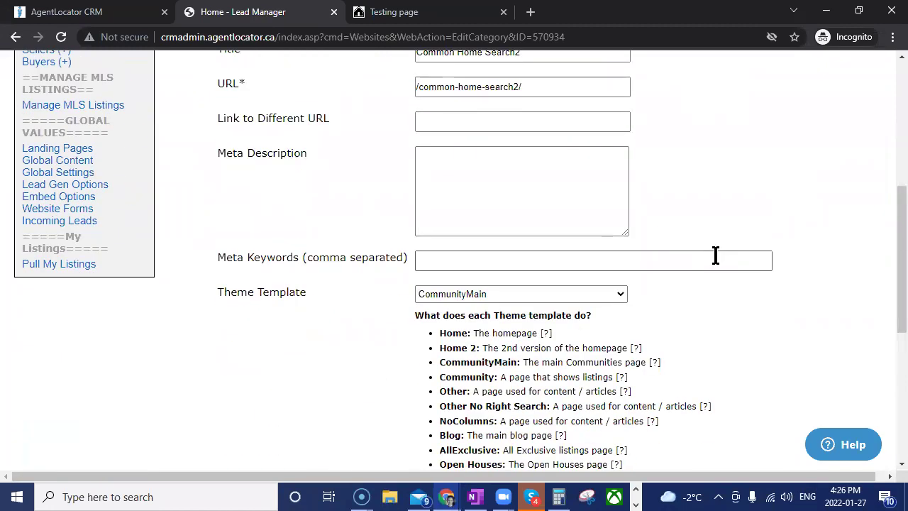
pyautogui.scroll(2, 722, 257)
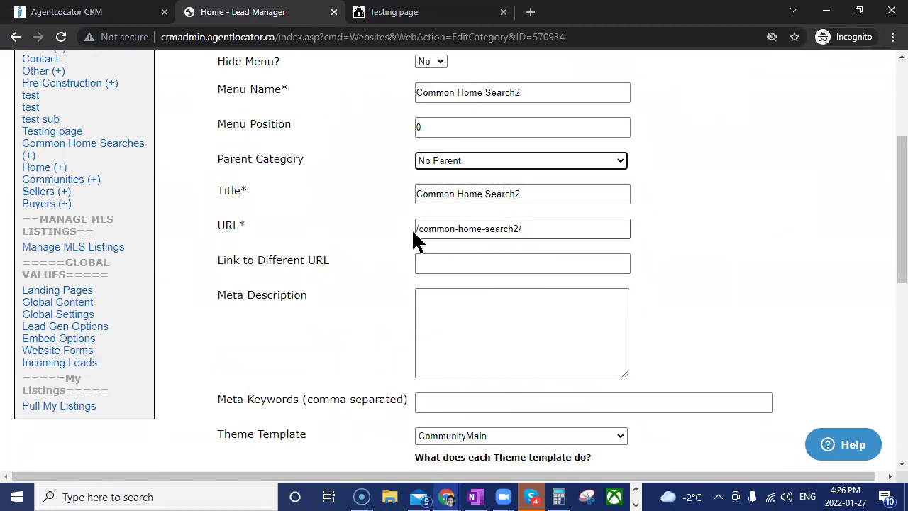
pyautogui.scroll(-2, 731, 234)
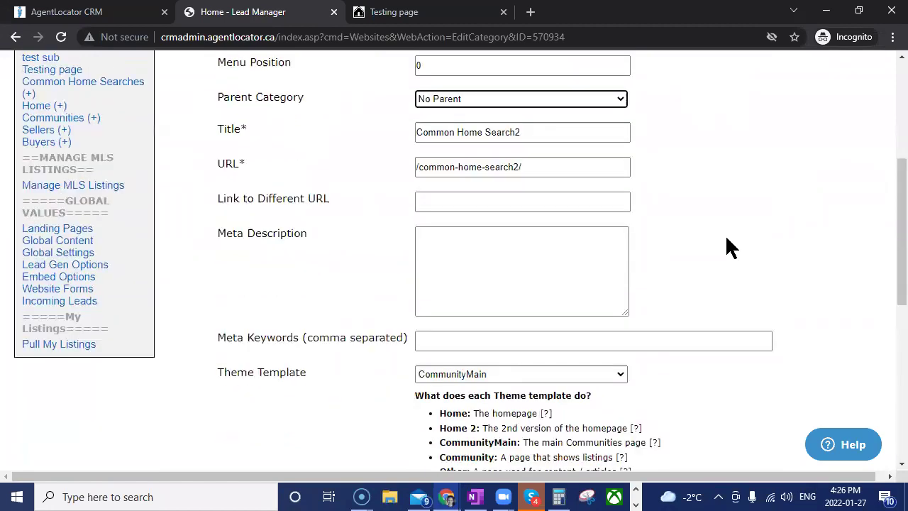
pyautogui.scroll(-2, 720, 241)
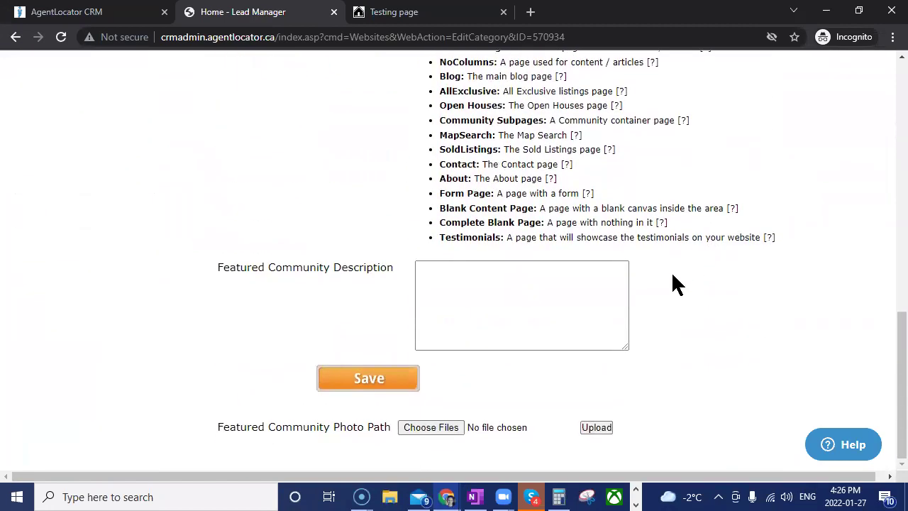
pyautogui.scroll(5, 679, 267)
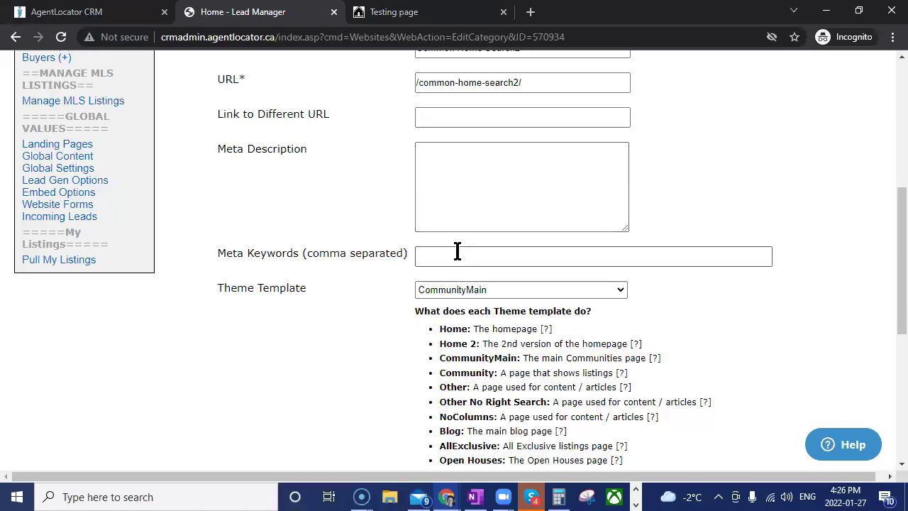
pyautogui.scroll(-5, 795, 287)
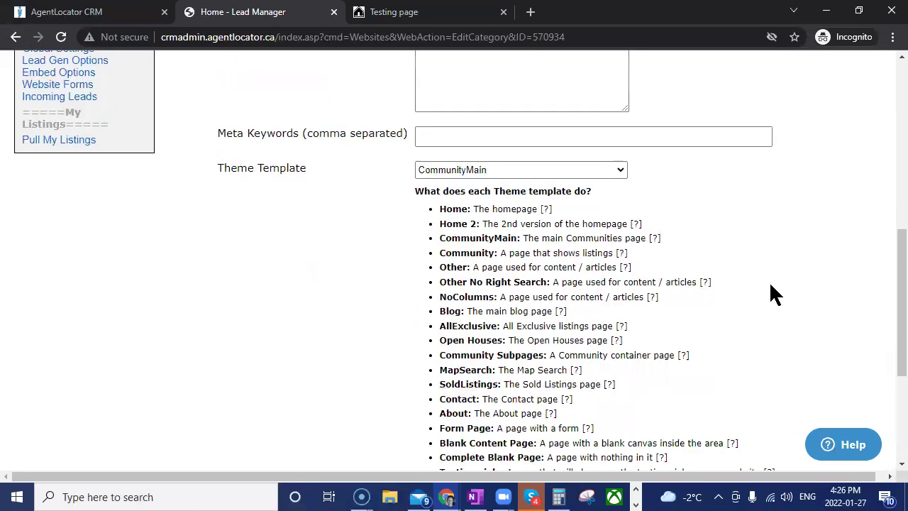
pyautogui.click(356, 379)
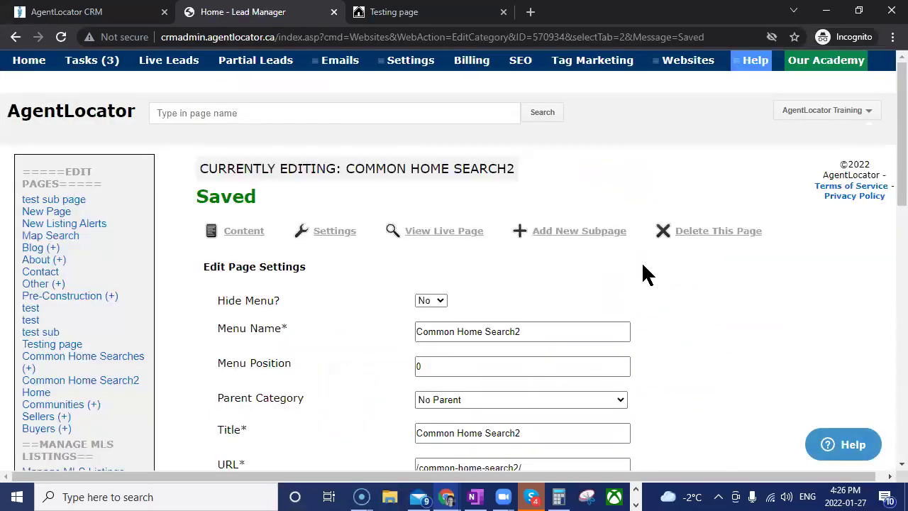
pyautogui.click(432, 11)
pyautogui.click(62, 37)
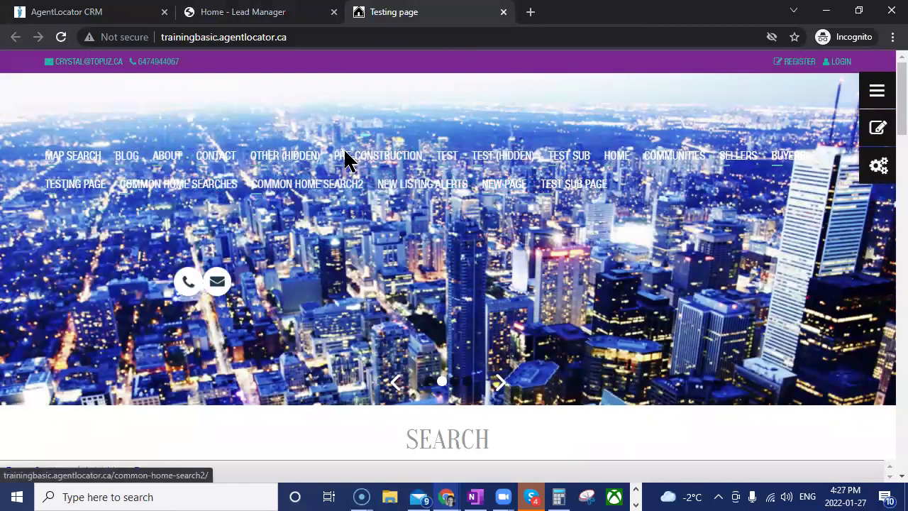
# Step: Back in the site management page, start a new subpage under Common Home Search2 with the menu name 2 Bedroom Condos in Mississauga
pyautogui.click(270, 13)
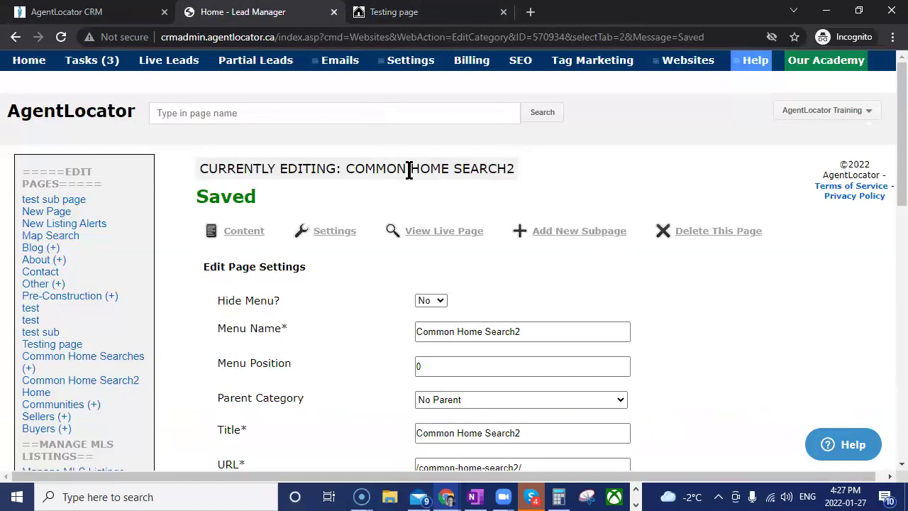
pyautogui.click(580, 234)
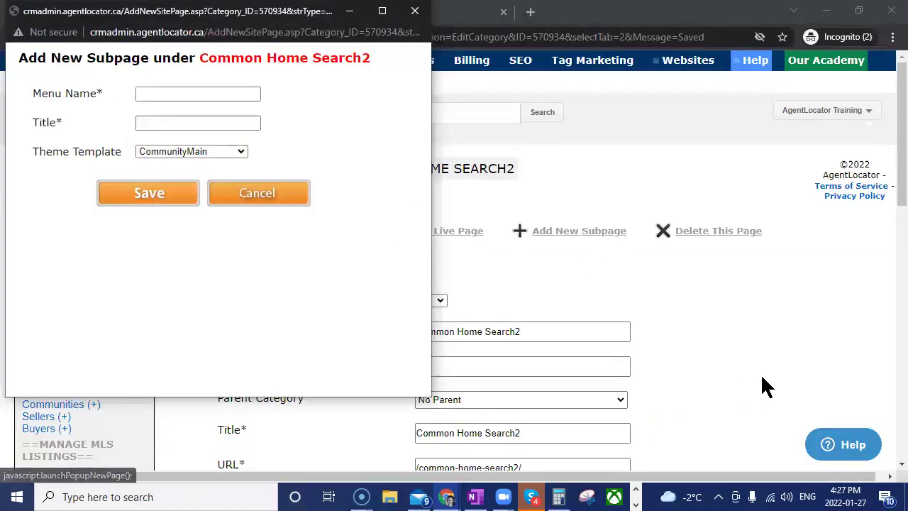
pyautogui.click(222, 95)
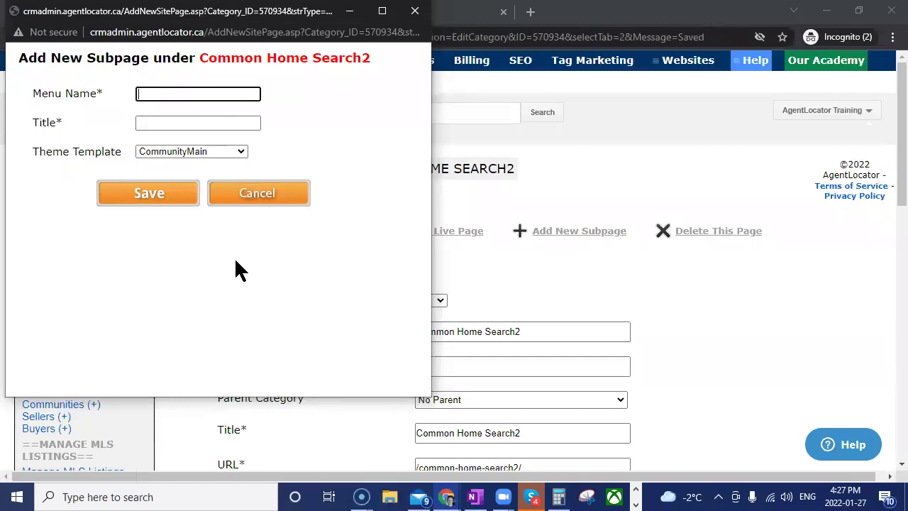
pyautogui.write('2 Bedroom Condos in Missus')
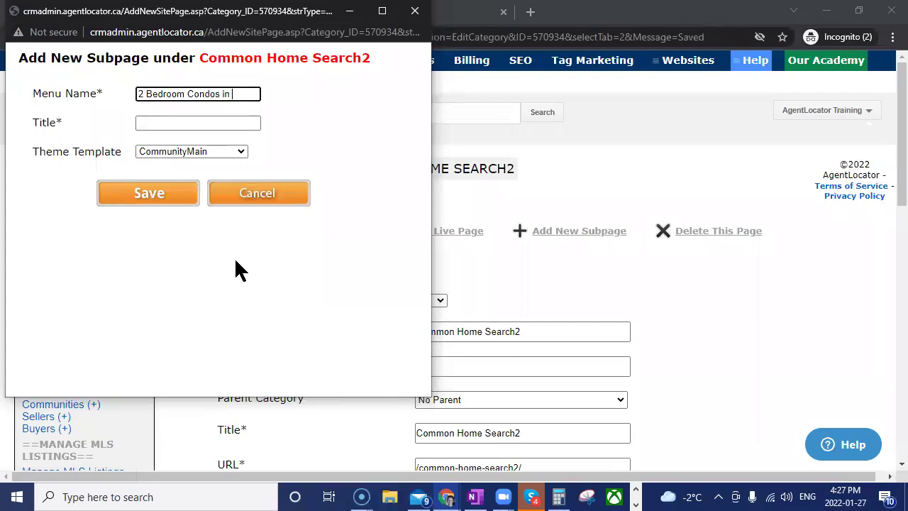
pyautogui.press('BackSpace')
pyautogui.press('BackSpace')
pyautogui.write('issauga')
pyautogui.press('Tab')
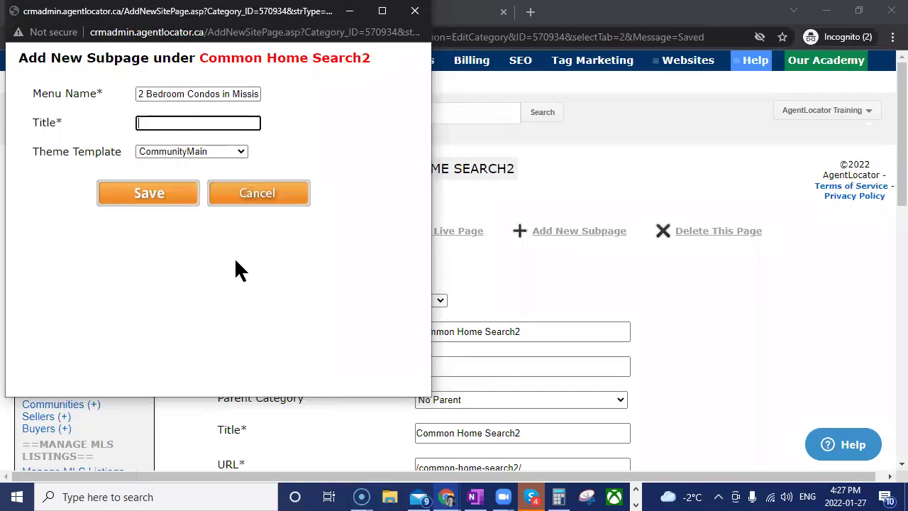
# Step: Copy the menu name 2 Bedroom Condos in Mississauga into the new subpage's title and choose the Community theme template
pyautogui.tripleClick(184, 97)
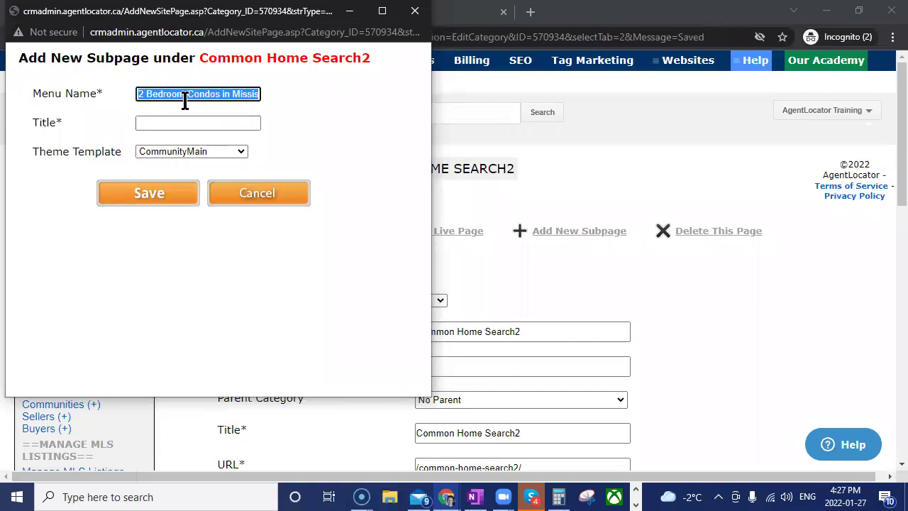
pyautogui.hotkey('ctrl', 'c')
pyautogui.click(183, 127)
pyautogui.hotkey('ctrl', 'v')
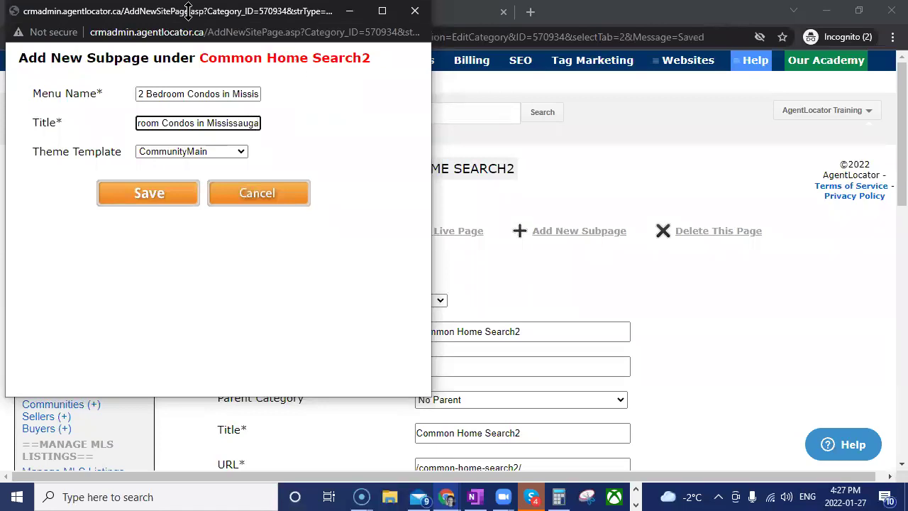
pyautogui.click(208, 151)
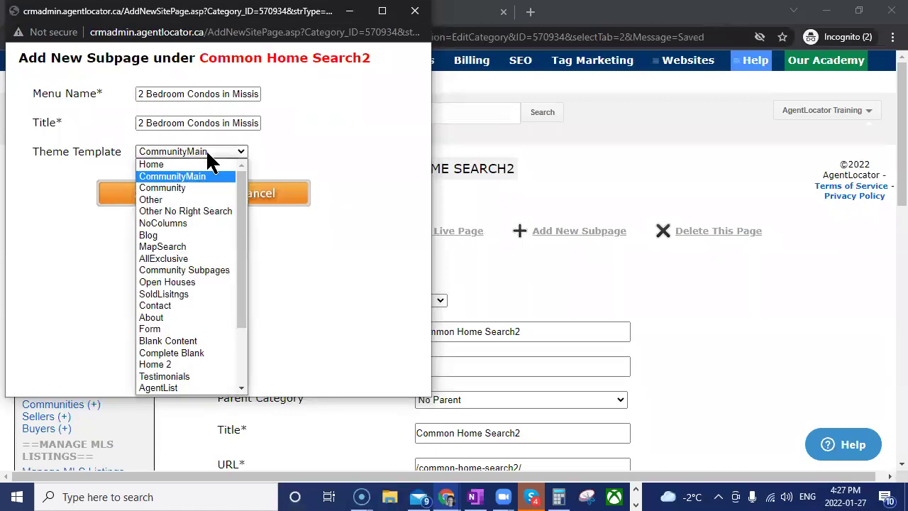
pyautogui.click(174, 188)
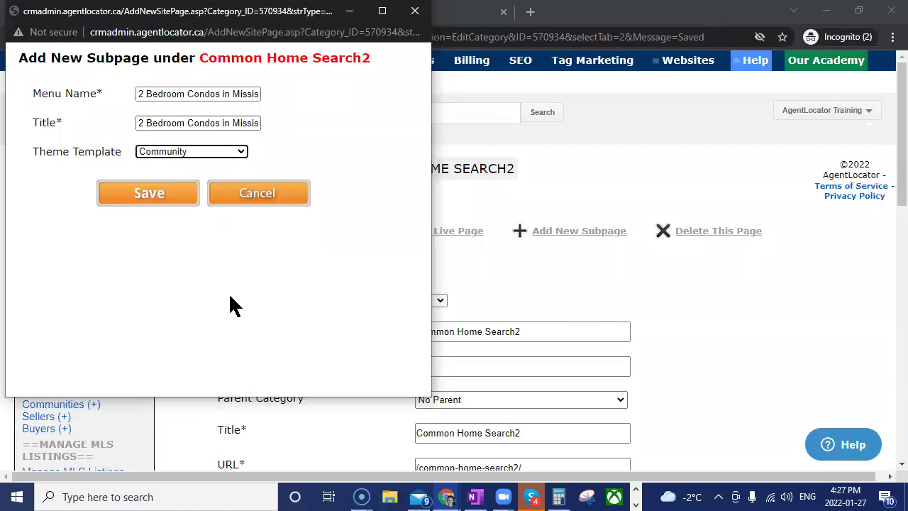